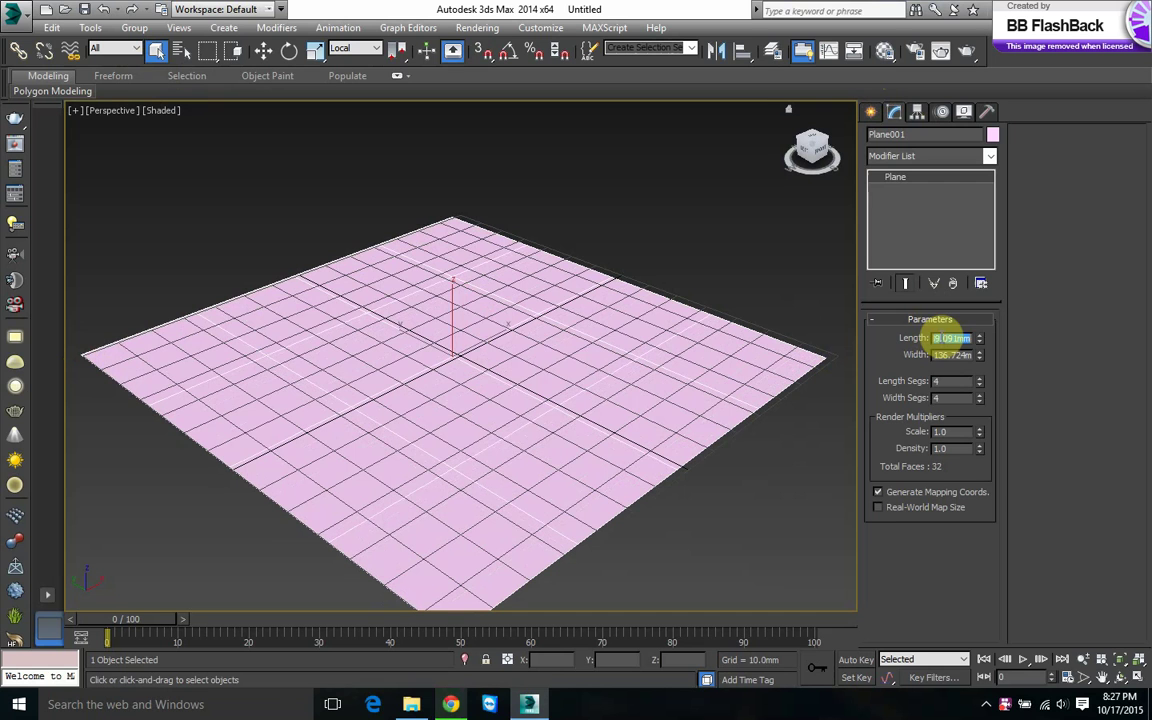
Set both the length and the width of the plane to 1500 mm
{"action": "type", "text": "1500"}
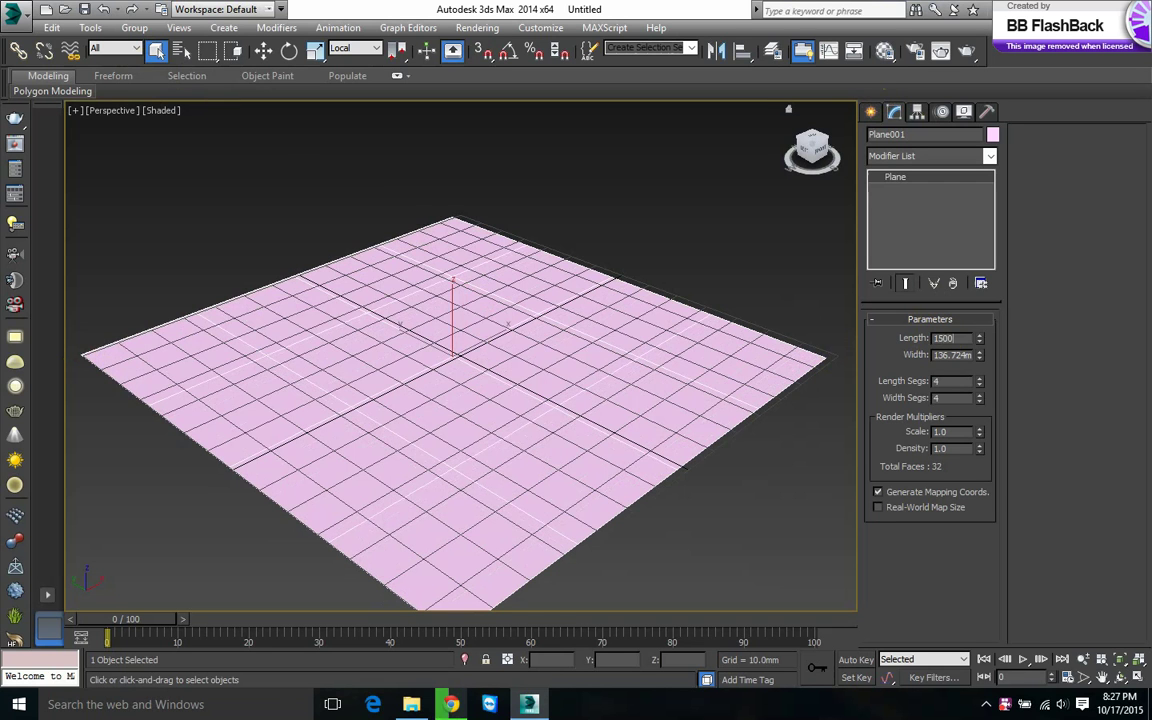
{"action": "key", "text": "Tab"}
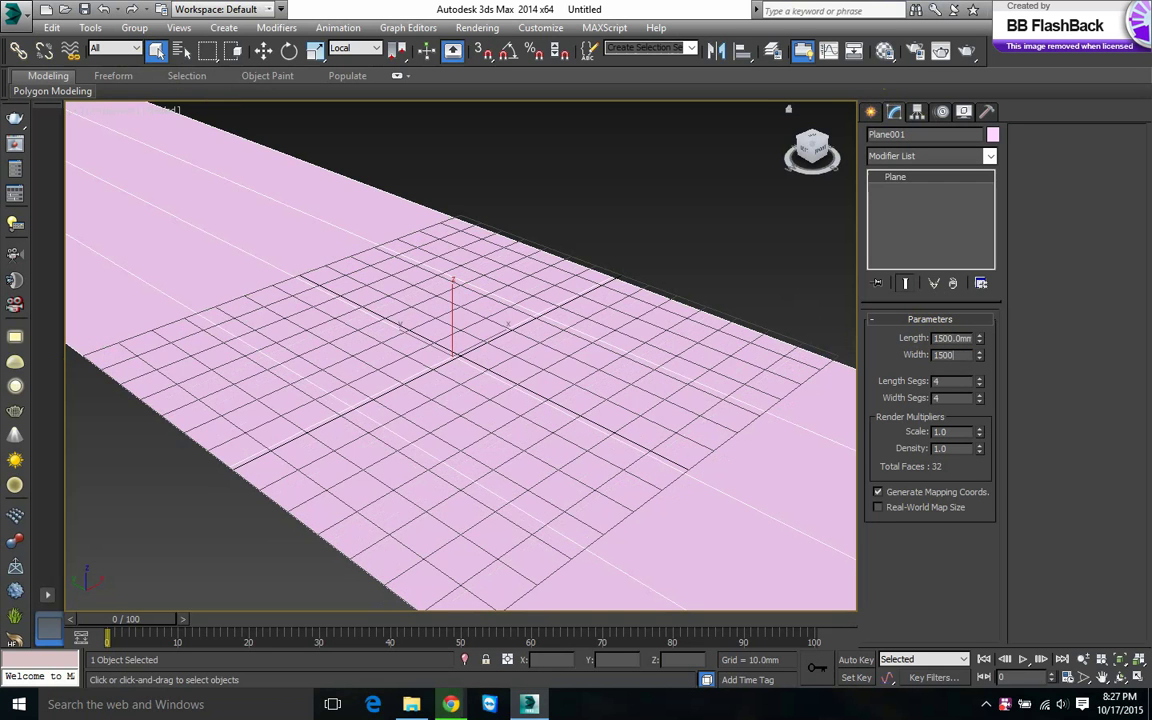
{"action": "type", "text": "15001"}
{"action": "key", "text": "BackSpace"}
{"action": "key", "text": "Tab"}
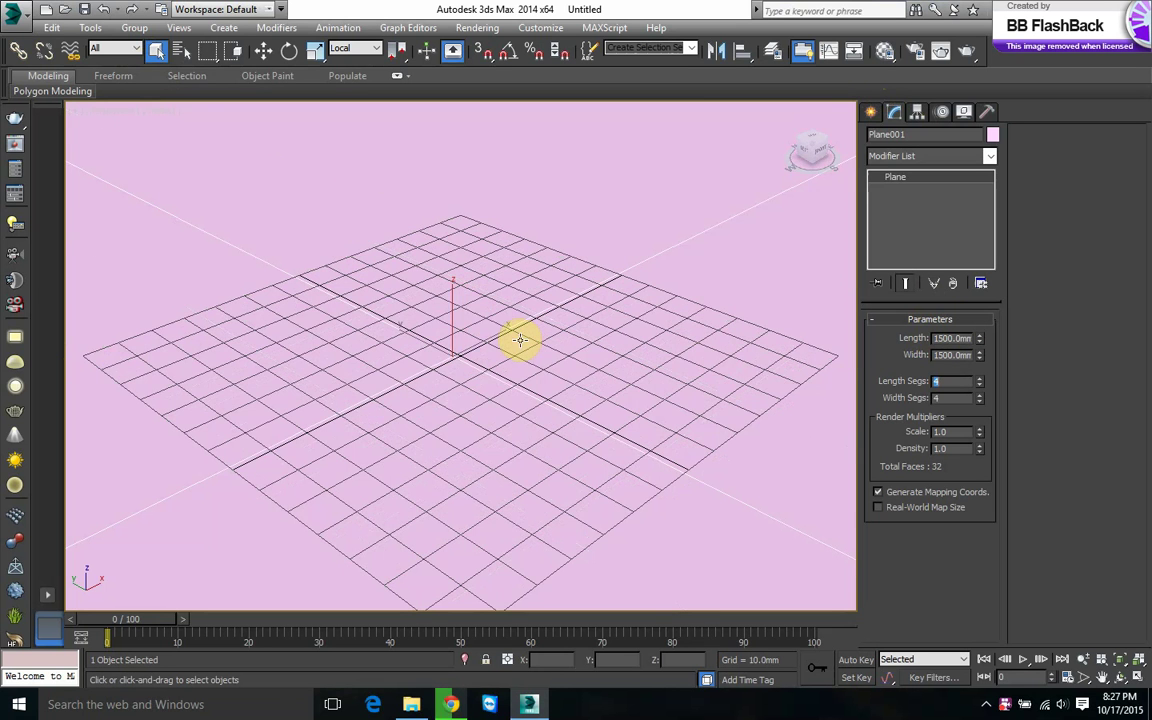
Create a standard primitive teapot with a radius of about 42 mm near the centre of the plane
{"action": "scroll", "coordinate": [500, 302], "scroll_direction": "down", "scroll_amount": 5}
{"action": "key", "text": "alt+w"}
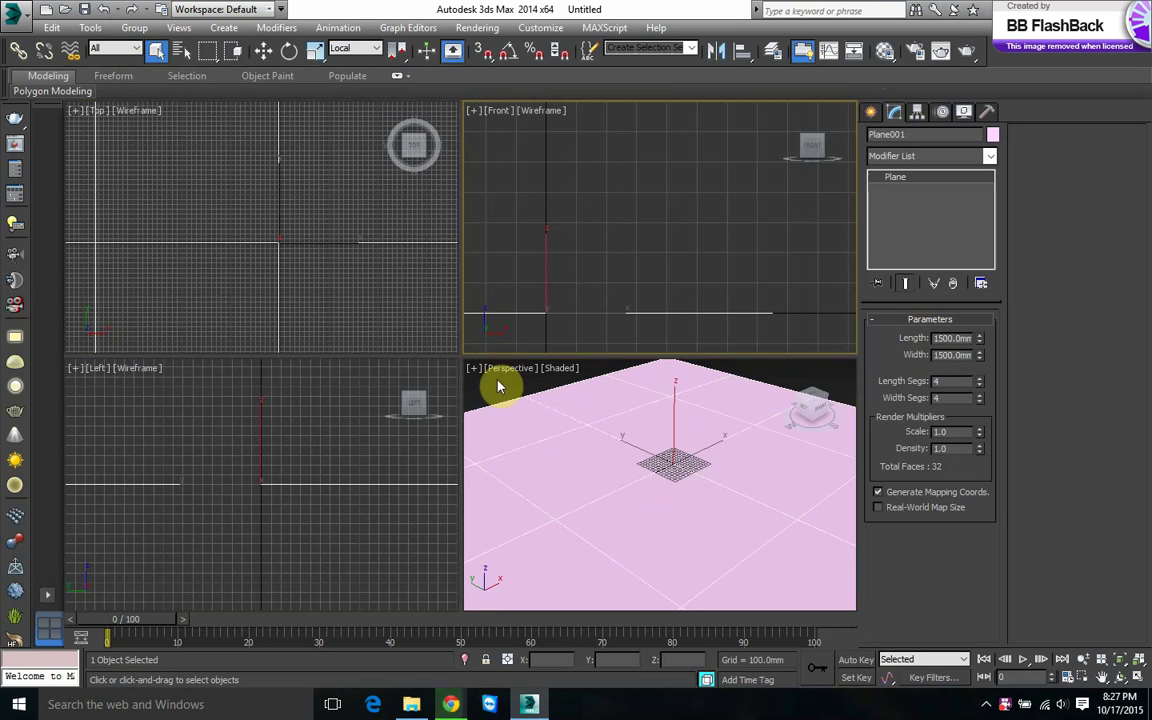
{"action": "key", "text": "alt+w"}
{"action": "key", "text": "alt+w"}
{"action": "middle_click_drag", "start_coordinate": [314, 456], "coordinate": [419, 399]}
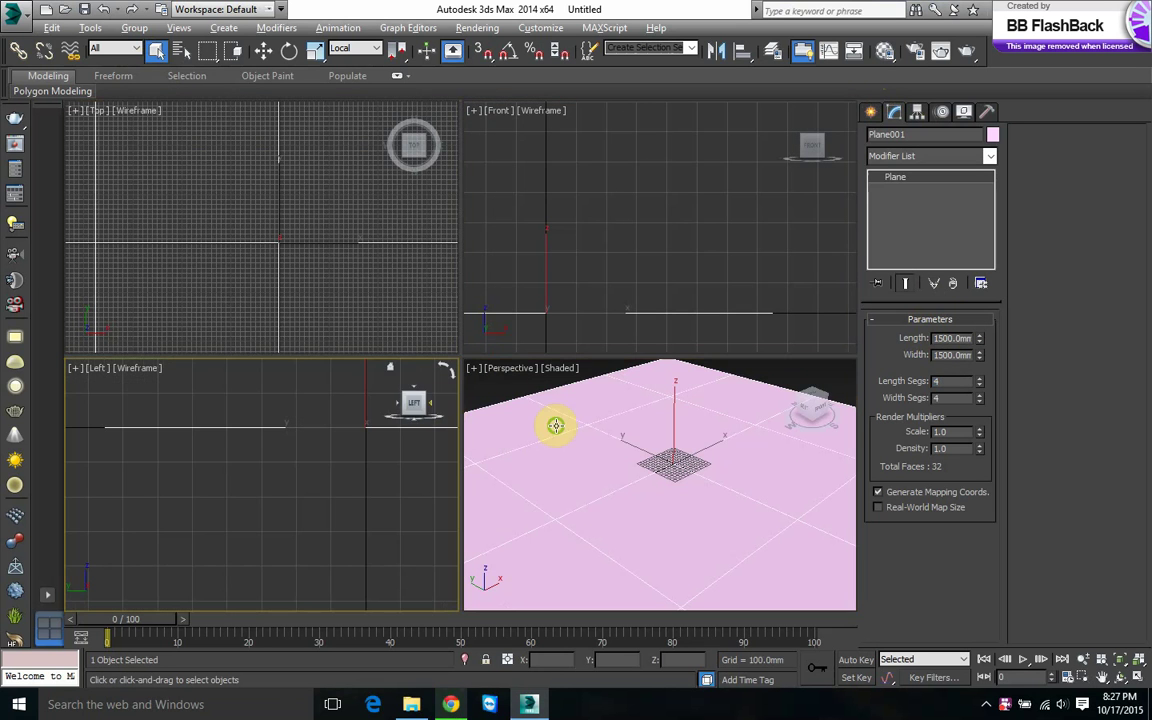
{"action": "right_click", "coordinate": [570, 472]}
{"action": "key", "text": "alt+w"}
{"action": "scroll", "coordinate": [535, 373], "scroll_direction": "down", "scroll_amount": 3}
{"action": "scroll", "coordinate": [527, 391], "scroll_direction": "up", "scroll_amount": 3}
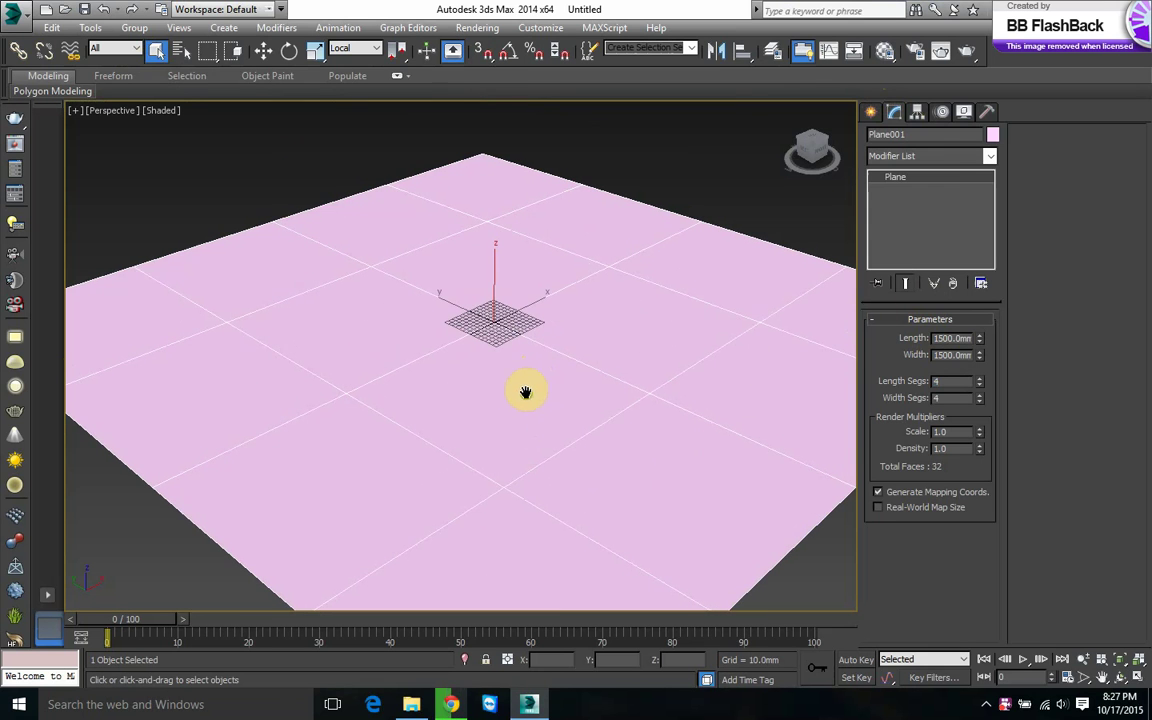
{"action": "left_click", "coordinate": [871, 111]}
{"action": "left_click", "coordinate": [898, 281]}
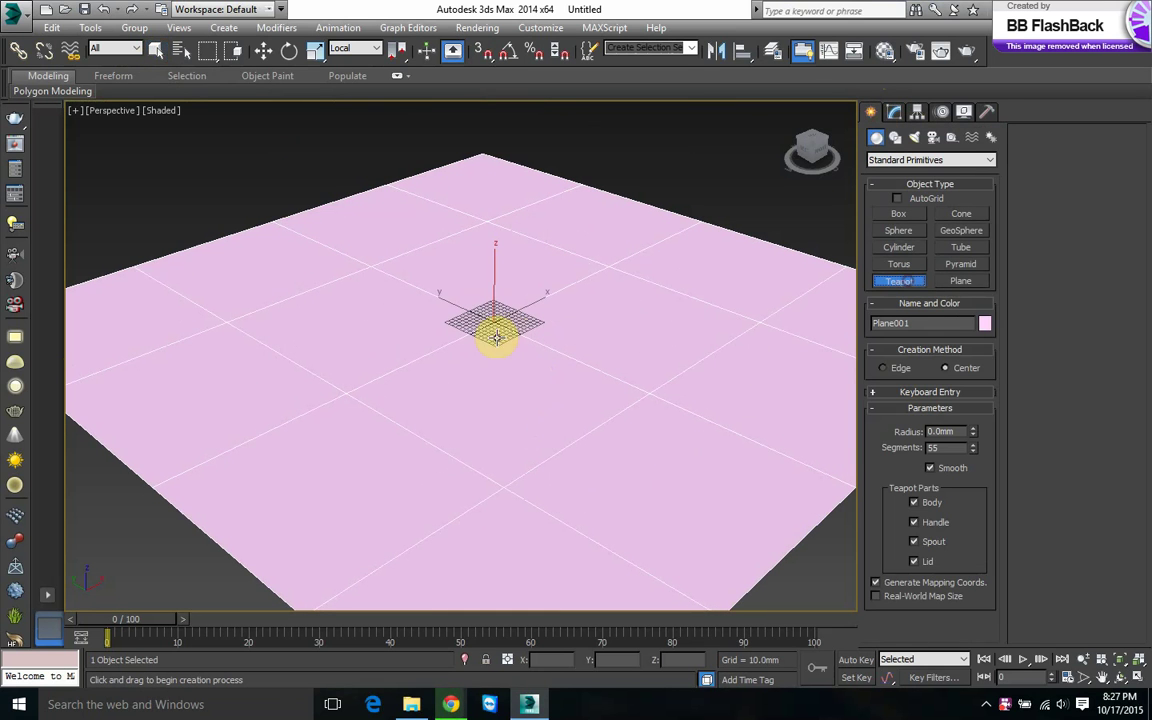
{"action": "left_click_drag", "start_coordinate": [494, 326], "coordinate": [518, 325]}
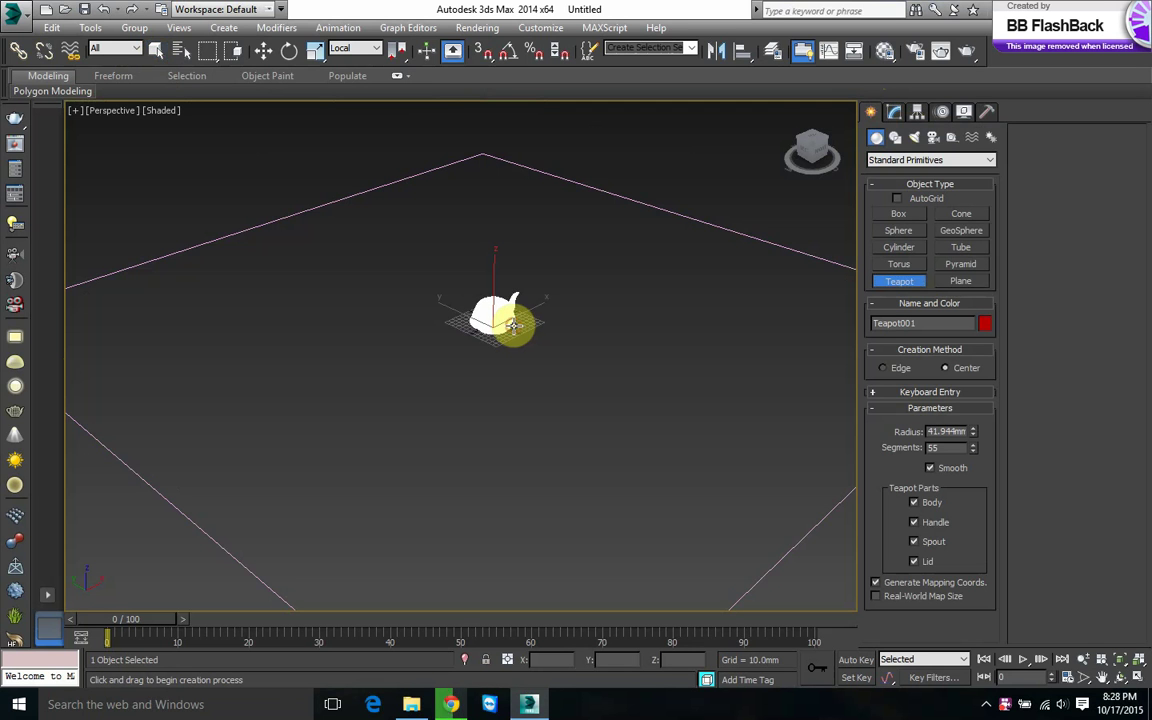
{"action": "key", "text": "z"}
{"action": "key", "text": "alt+w"}
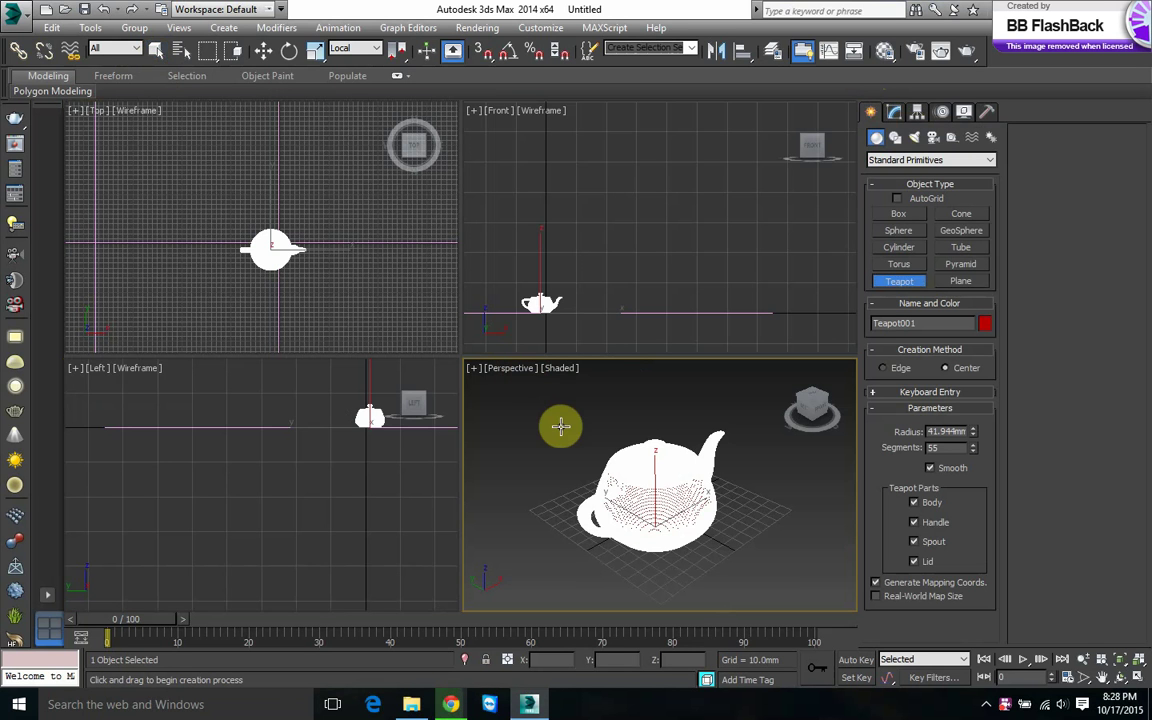
{"action": "key", "text": "alt+w"}
{"action": "left_click", "coordinate": [156, 50]}
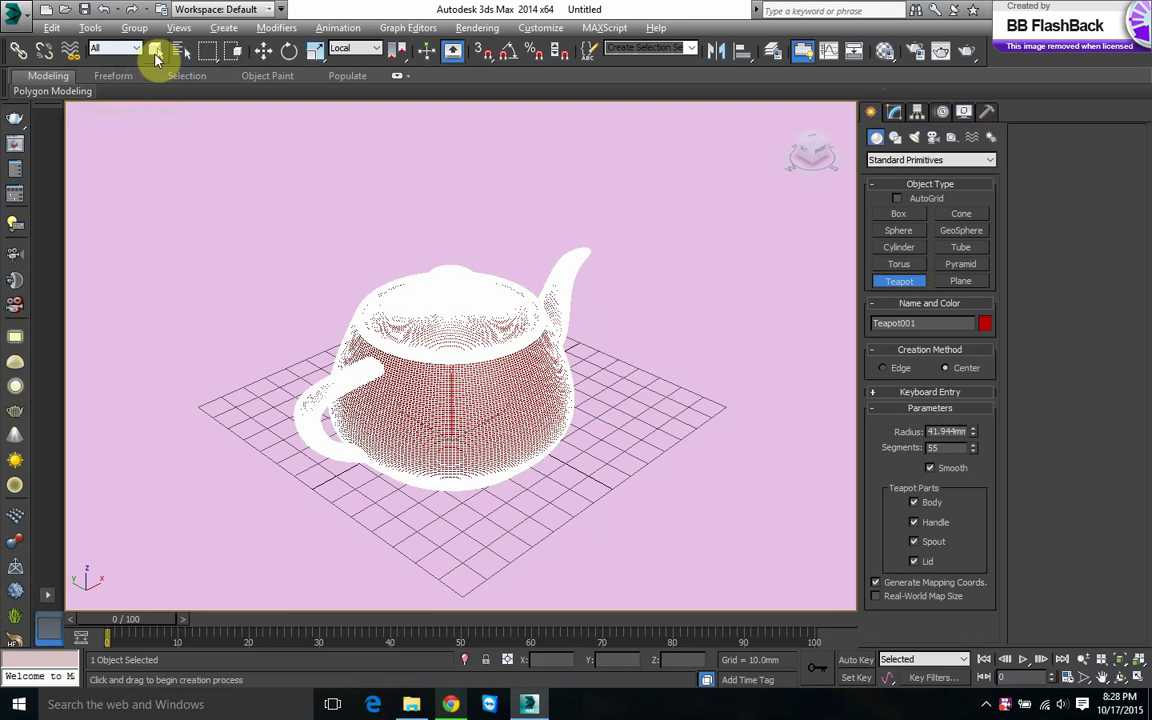
Open the Material Editor, select the unused sample slot 12 - Default, and bring up the Material/Map Browser for it
{"action": "scroll", "coordinate": [440, 290], "scroll_direction": "up", "scroll_amount": 3}
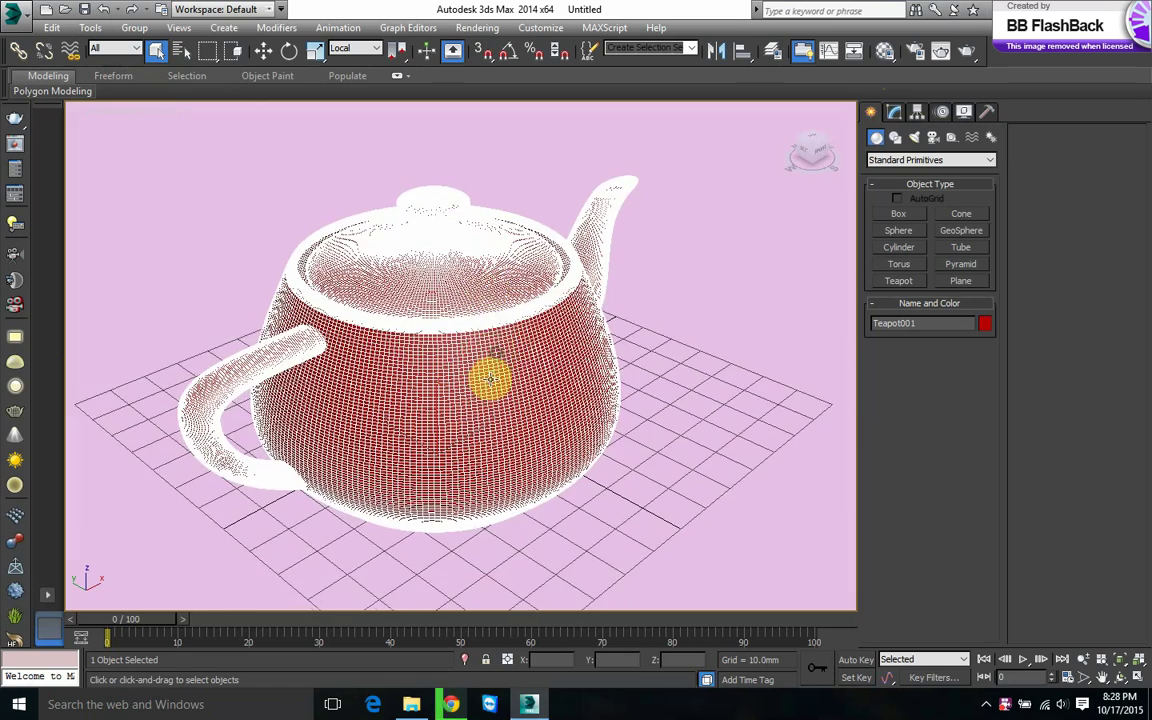
{"action": "scroll", "coordinate": [478, 390], "scroll_direction": "up", "scroll_amount": 2}
{"action": "middle_click_drag", "start_coordinate": [458, 418], "coordinate": [473, 393], "text": "alt"}
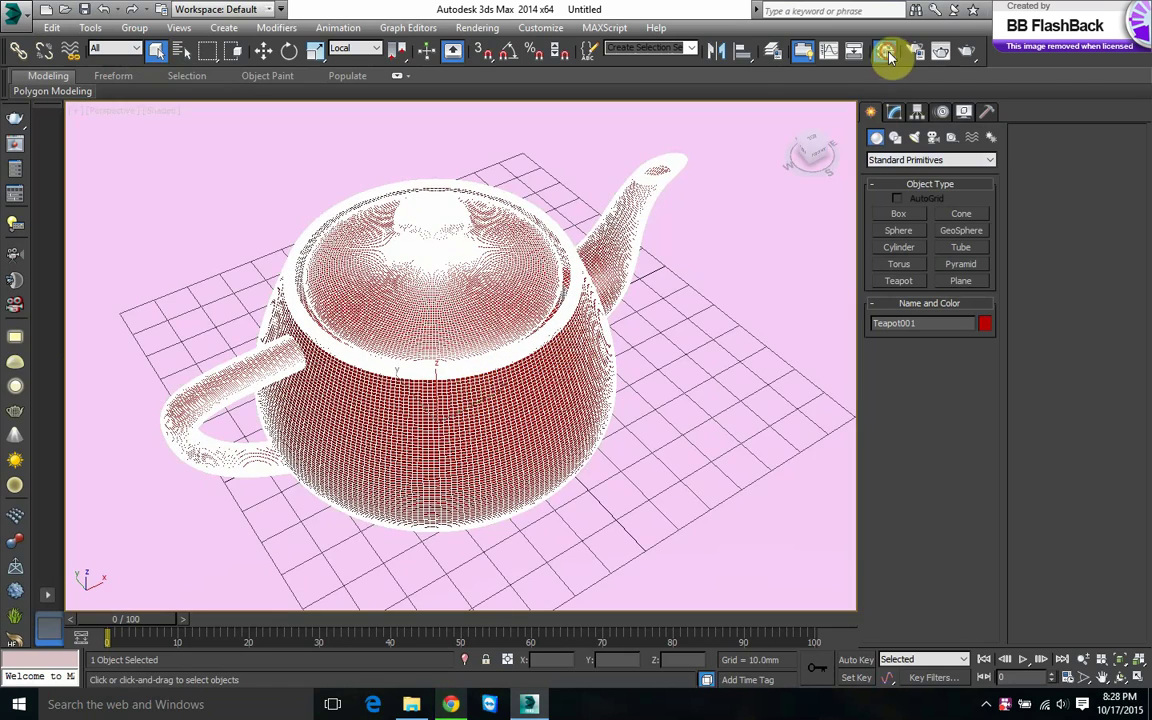
{"action": "key", "text": "m"}
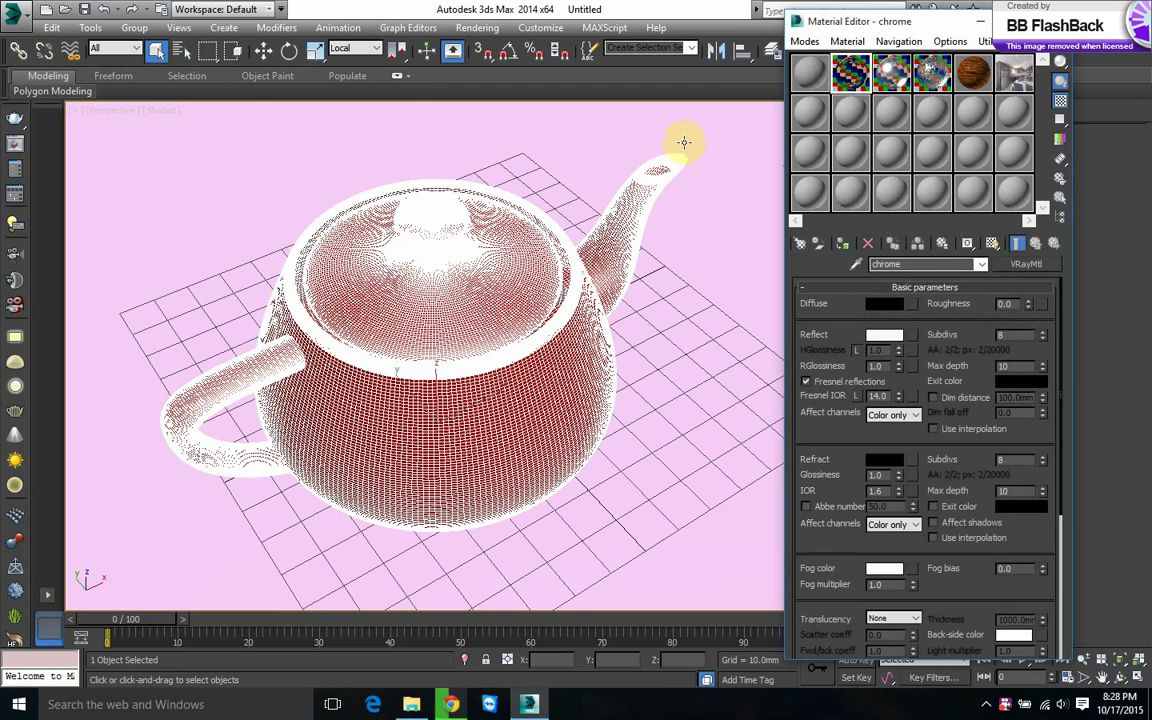
{"action": "left_click_drag", "start_coordinate": [848, 22], "coordinate": [905, 28]}
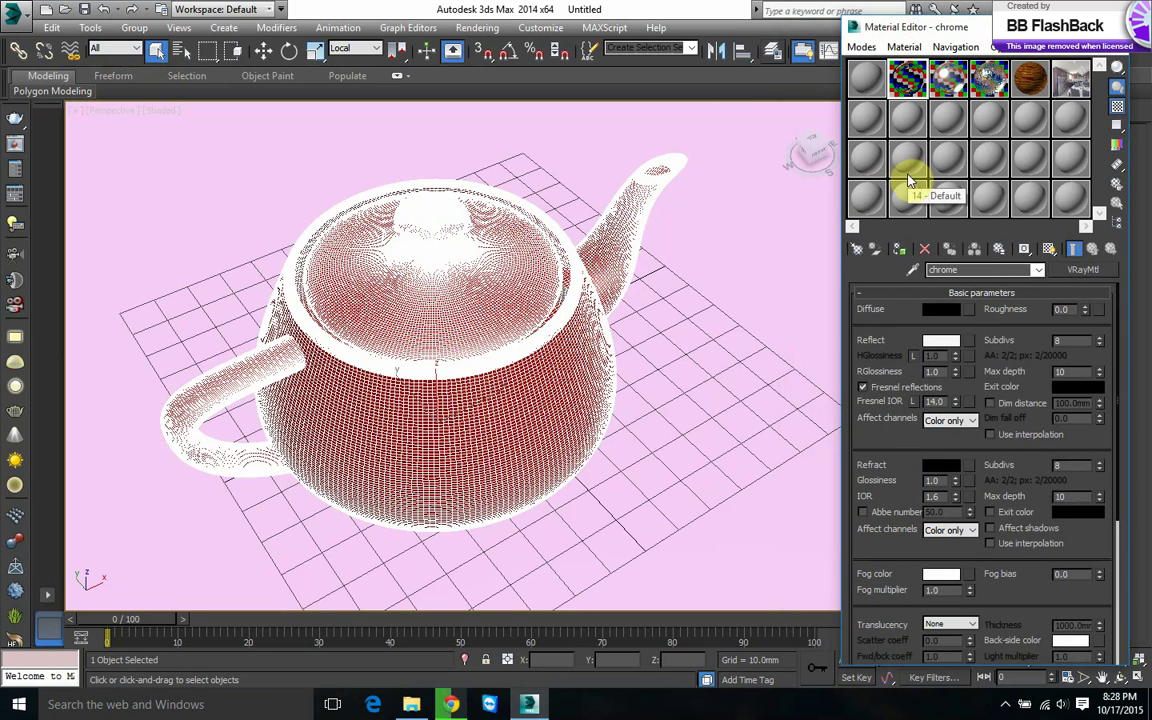
{"action": "left_click", "coordinate": [1070, 118]}
{"action": "left_click", "coordinate": [904, 47]}
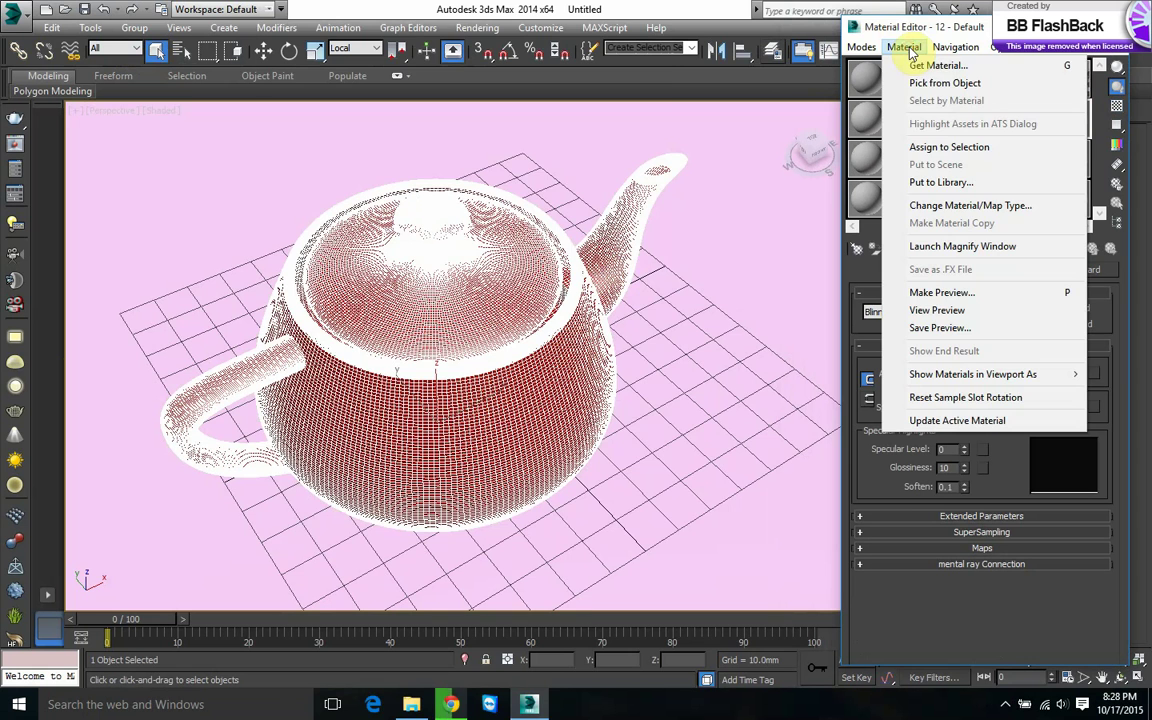
{"action": "left_click", "coordinate": [890, 68]}
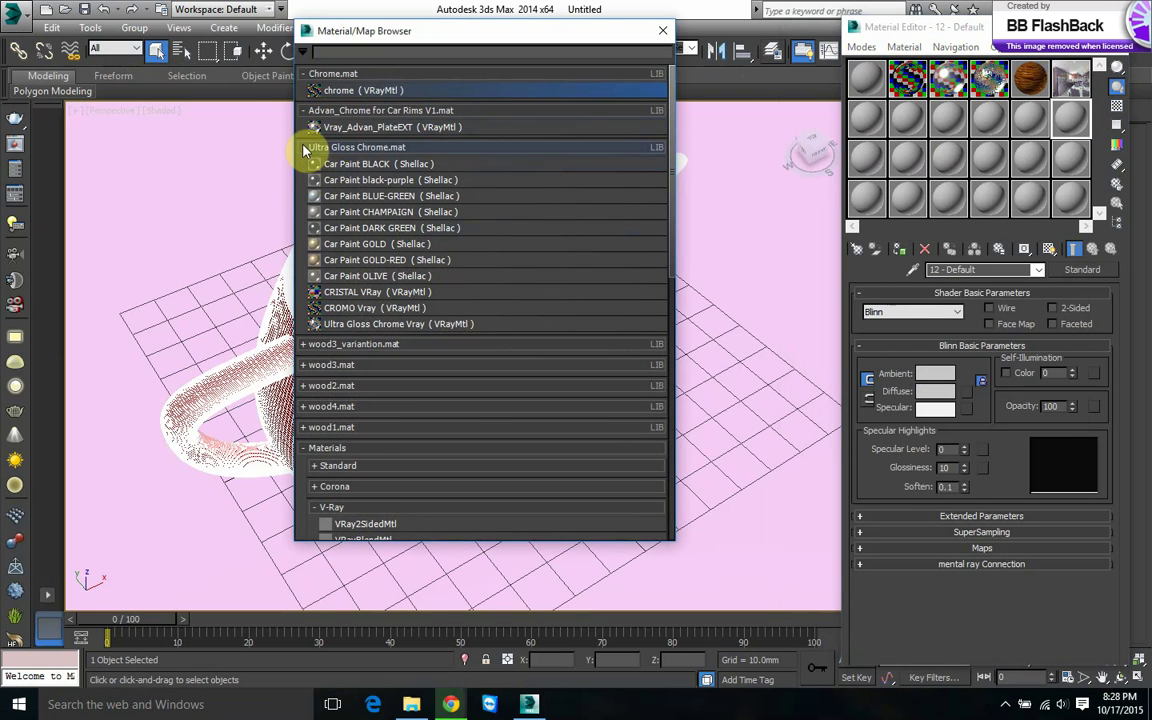
Load a VRayHDRI map from the V-Ray maps into the selected sample slot and close the browser
{"action": "left_click", "coordinate": [307, 147]}
{"action": "left_click", "coordinate": [305, 109]}
{"action": "left_click", "coordinate": [308, 74]}
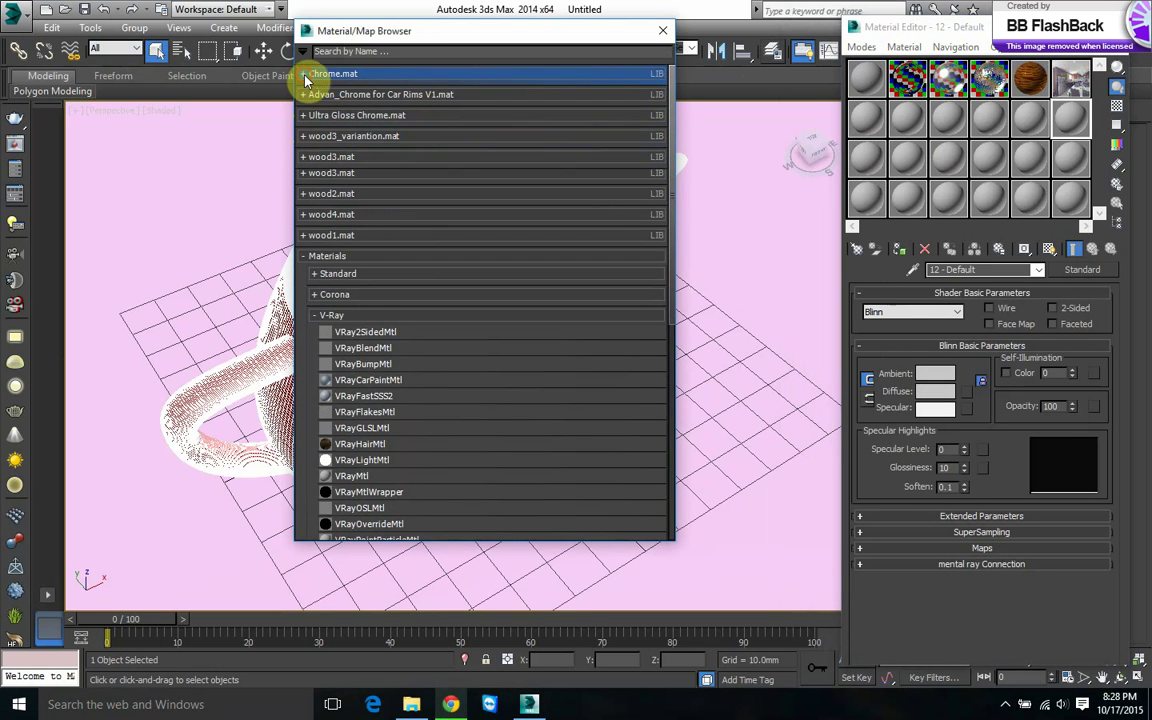
{"action": "scroll", "coordinate": [367, 333], "scroll_direction": "down", "scroll_amount": 2}
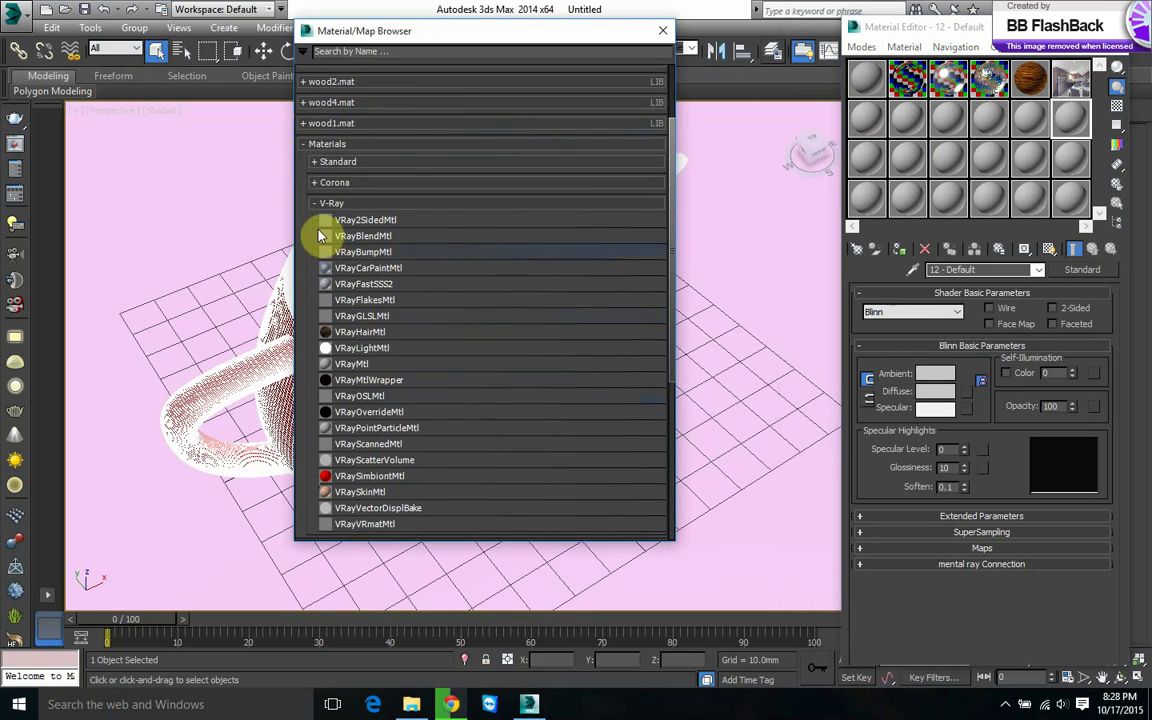
{"action": "left_click", "coordinate": [313, 204]}
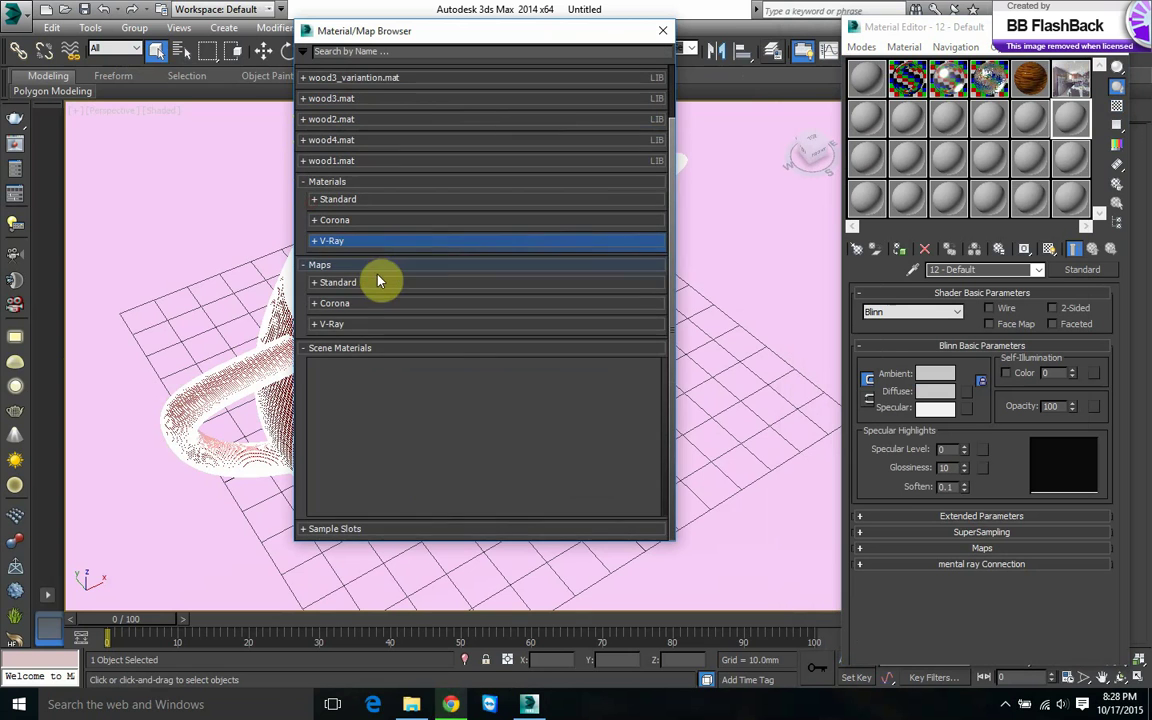
{"action": "left_click", "coordinate": [338, 324]}
{"action": "scroll", "coordinate": [405, 380], "scroll_direction": "down", "scroll_amount": 1}
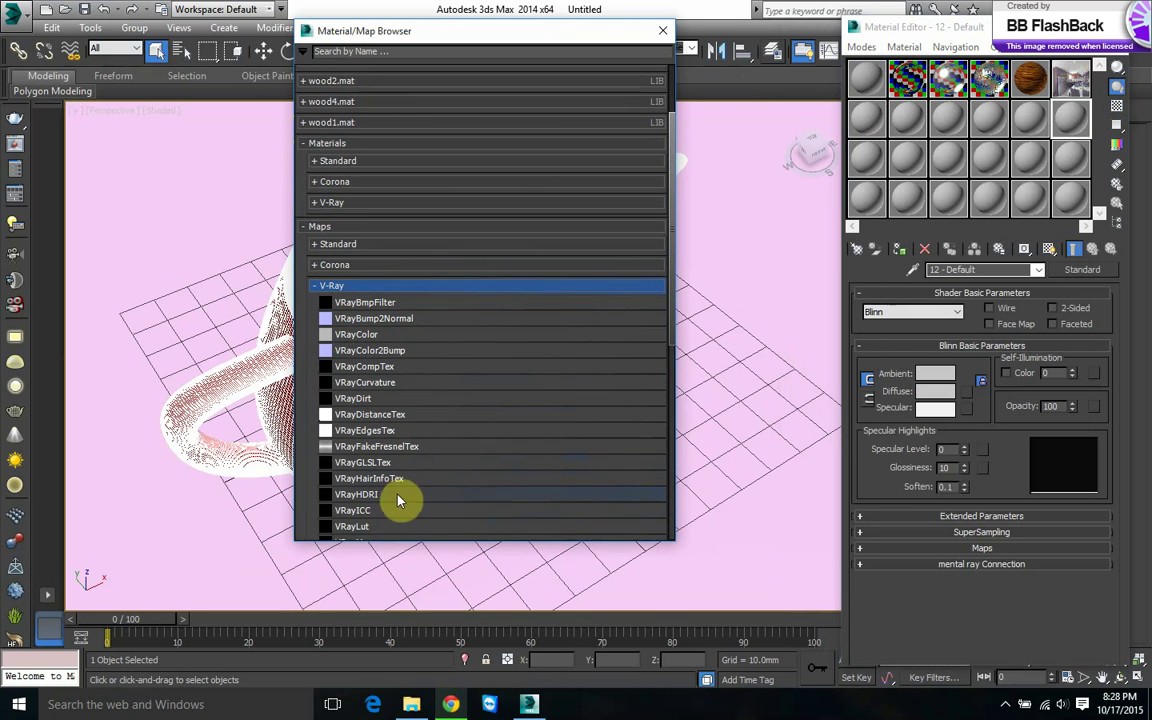
{"action": "left_click", "coordinate": [400, 496]}
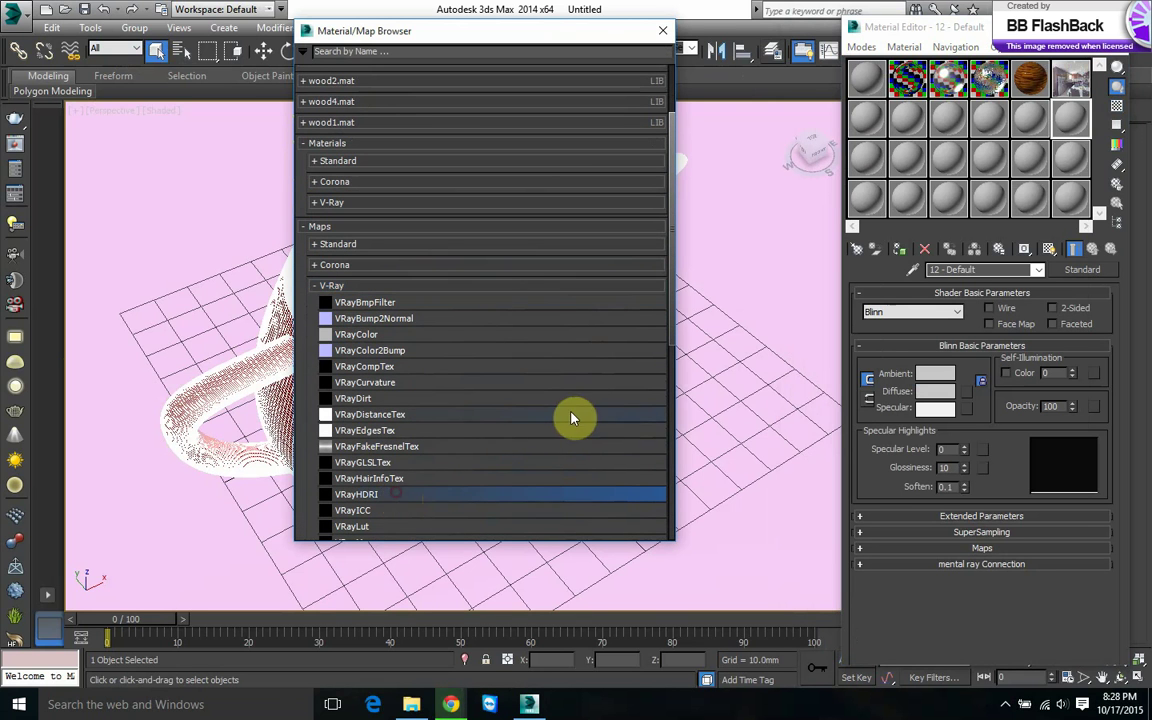
{"action": "double_click", "coordinate": [432, 497]}
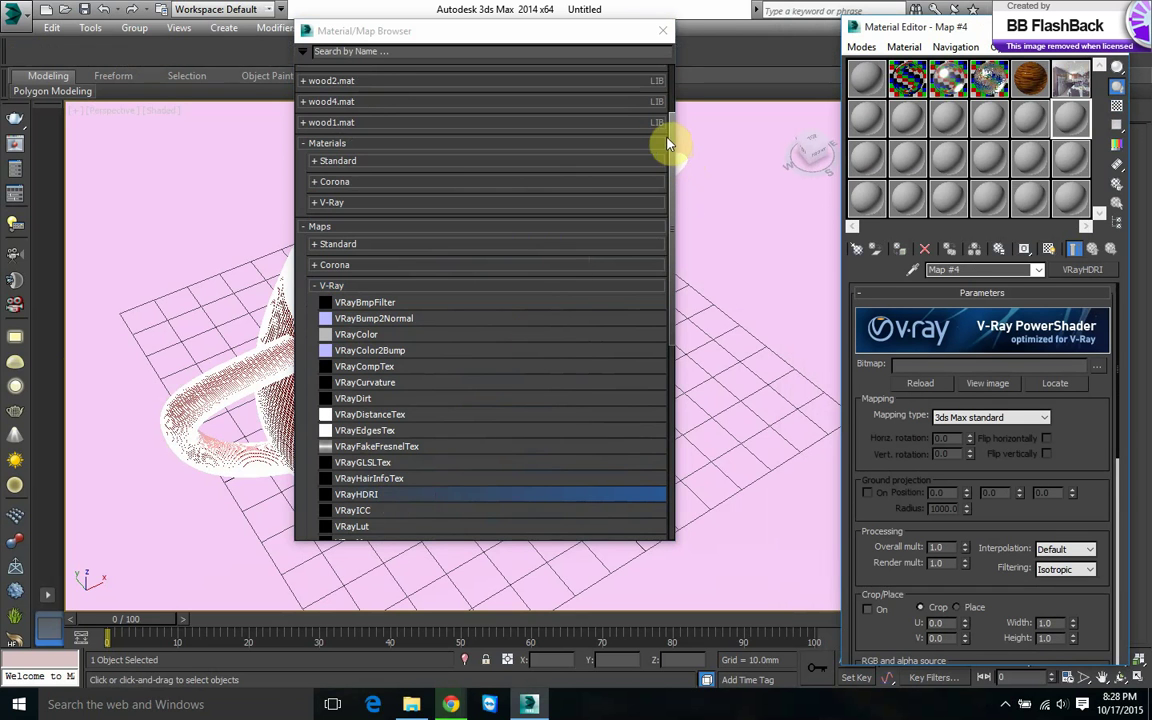
{"action": "left_click", "coordinate": [661, 31]}
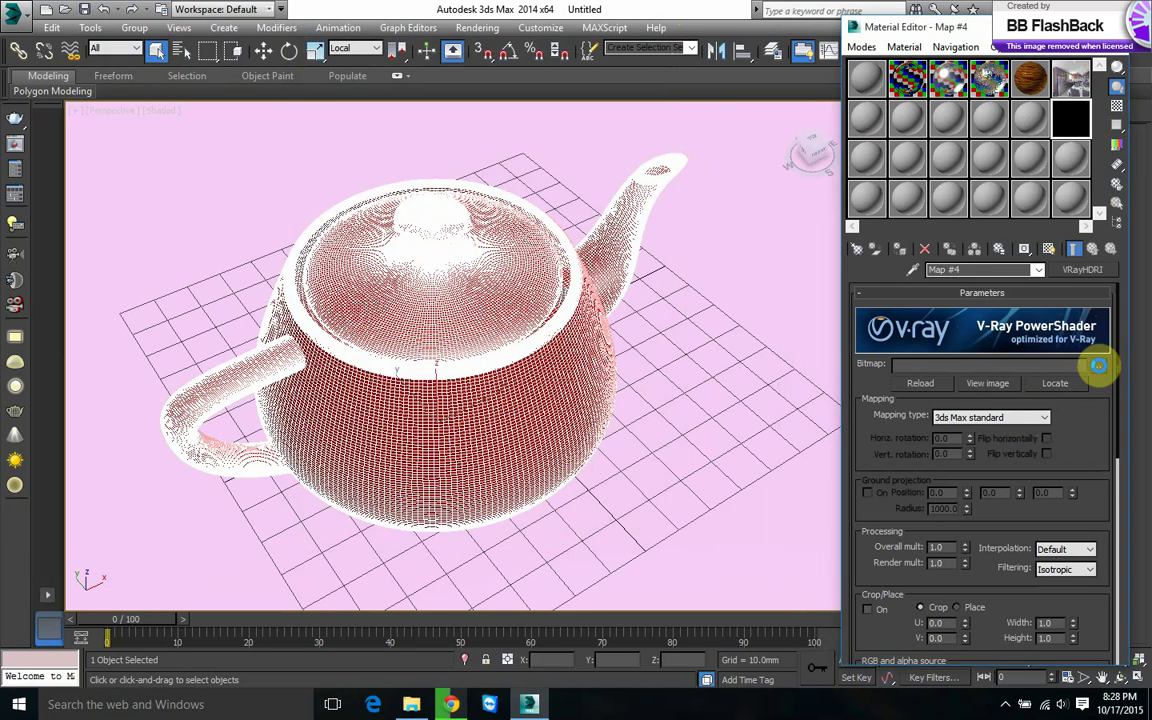
{"action": "left_click", "coordinate": [1098, 364]}
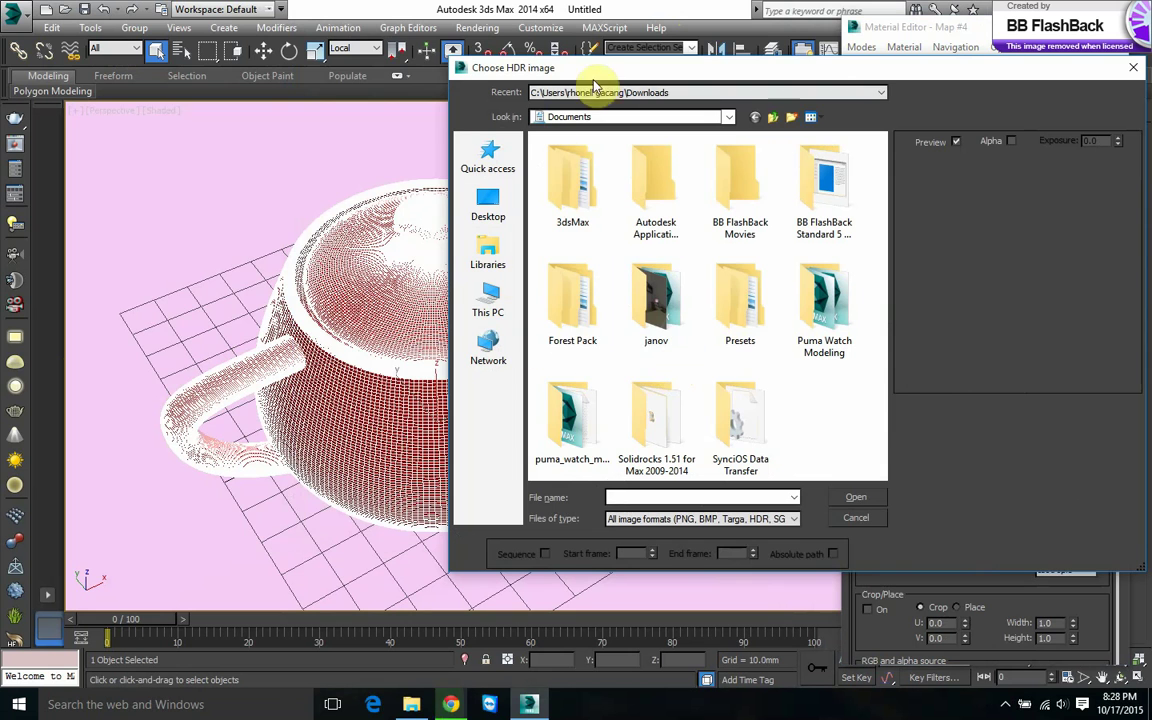
{"action": "left_click_drag", "start_coordinate": [596, 67], "coordinate": [311, 49]}
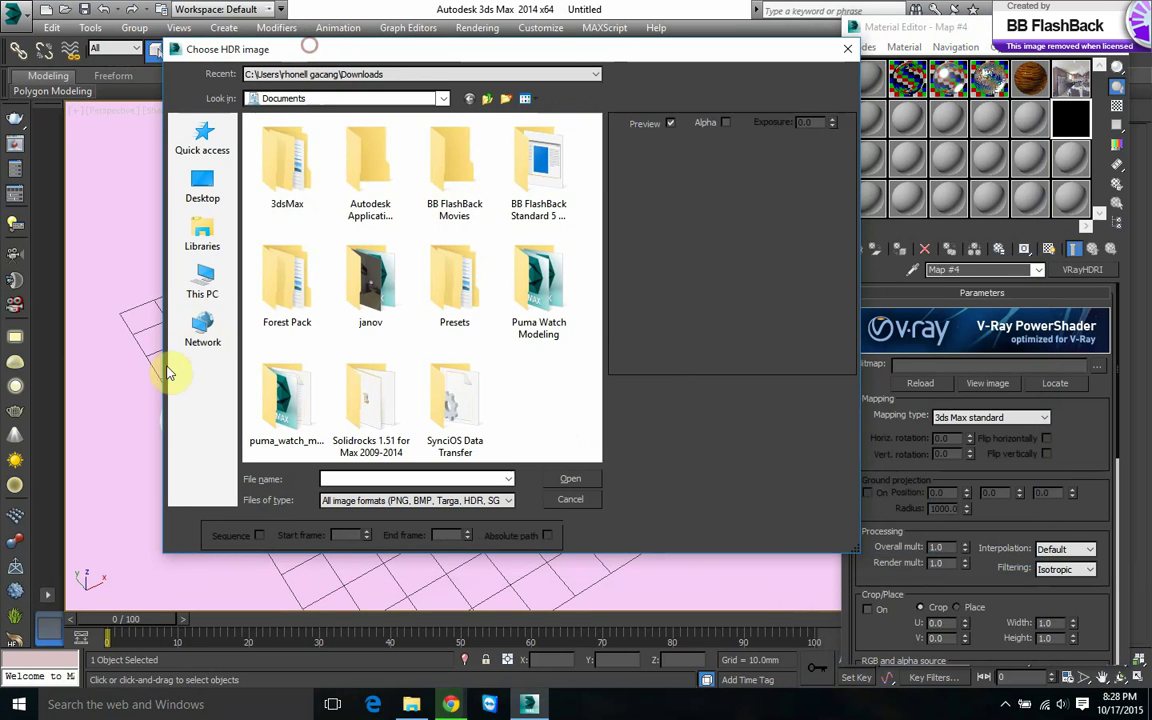
{"action": "left_click", "coordinate": [202, 285]}
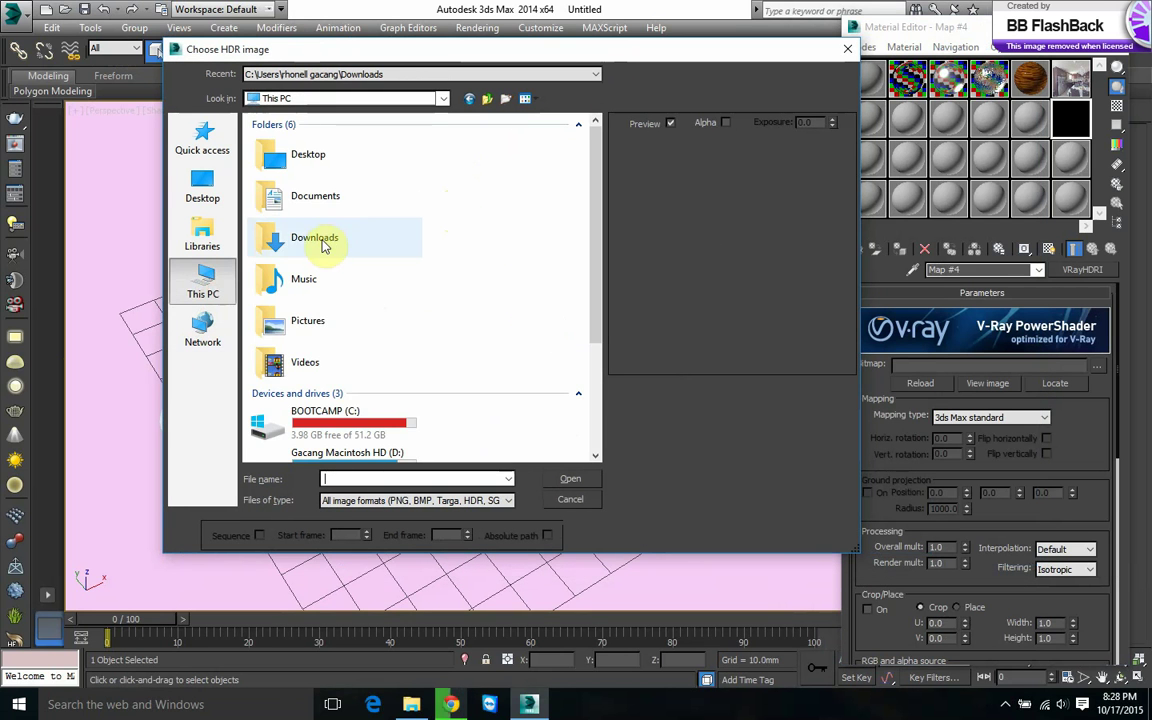
{"action": "double_click", "coordinate": [320, 238]}
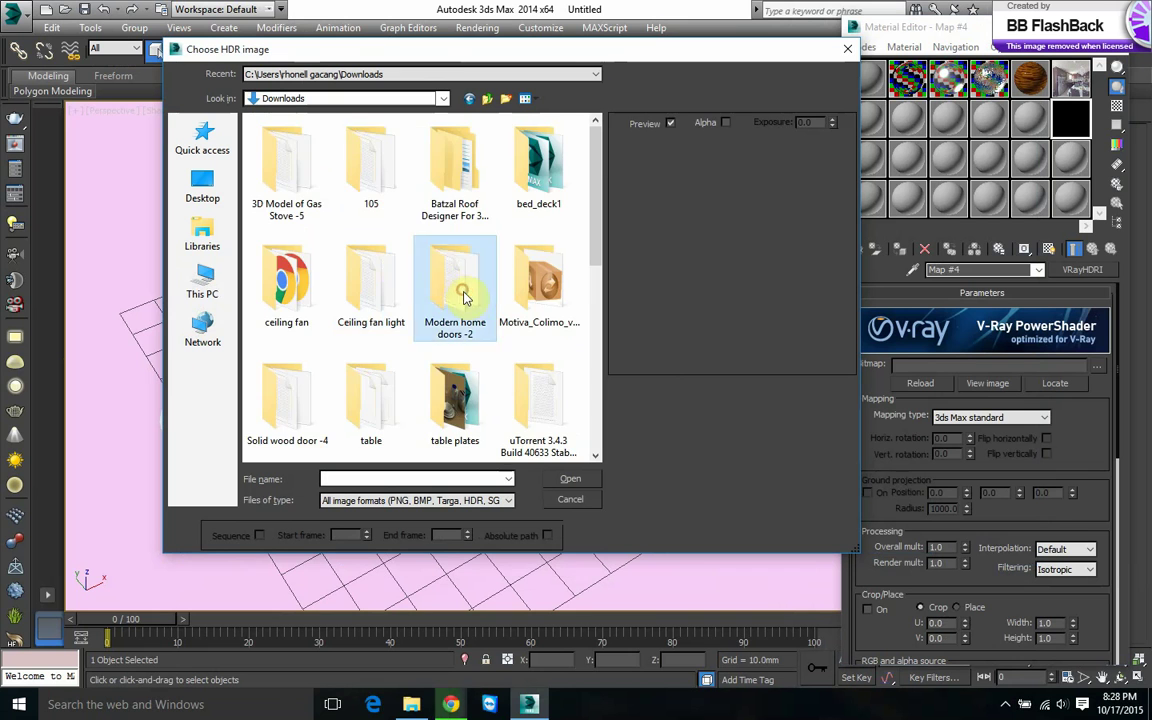
{"action": "scroll", "coordinate": [480, 300], "scroll_direction": "down", "scroll_amount": 3}
{"action": "scroll", "coordinate": [496, 303], "scroll_direction": "up", "scroll_amount": 2}
{"action": "scroll", "coordinate": [498, 308], "scroll_direction": "down", "scroll_amount": 5}
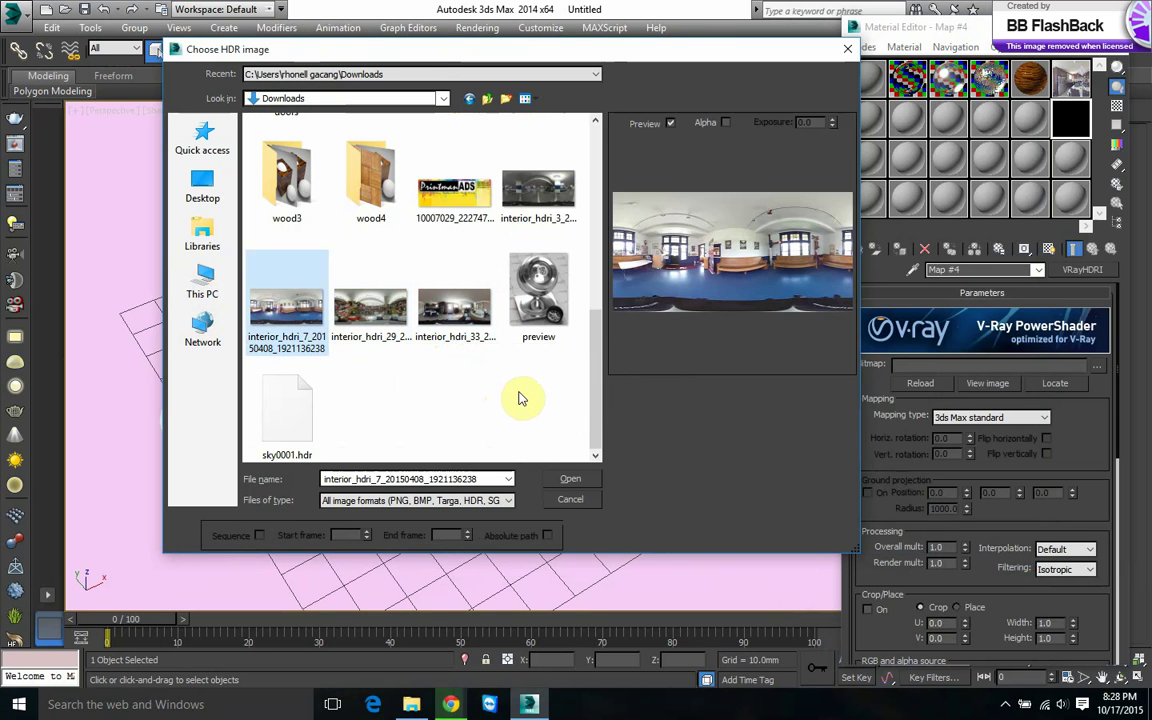
{"action": "left_click", "coordinate": [571, 478]}
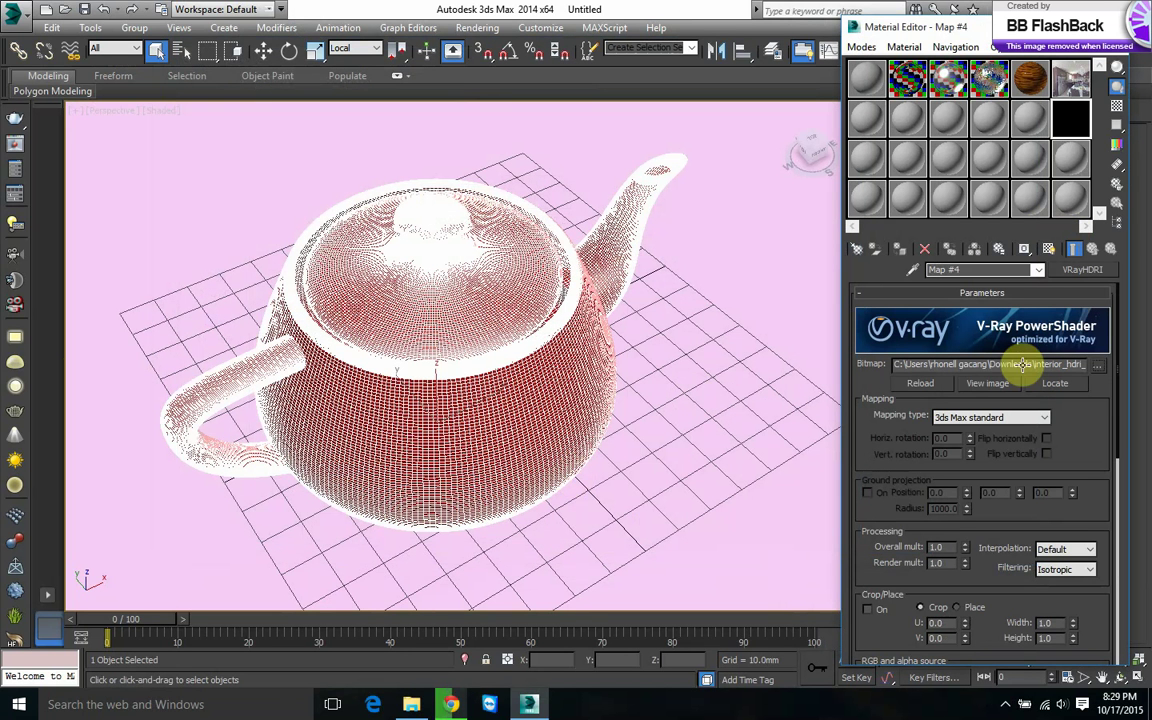
{"action": "left_click", "coordinate": [1003, 419]}
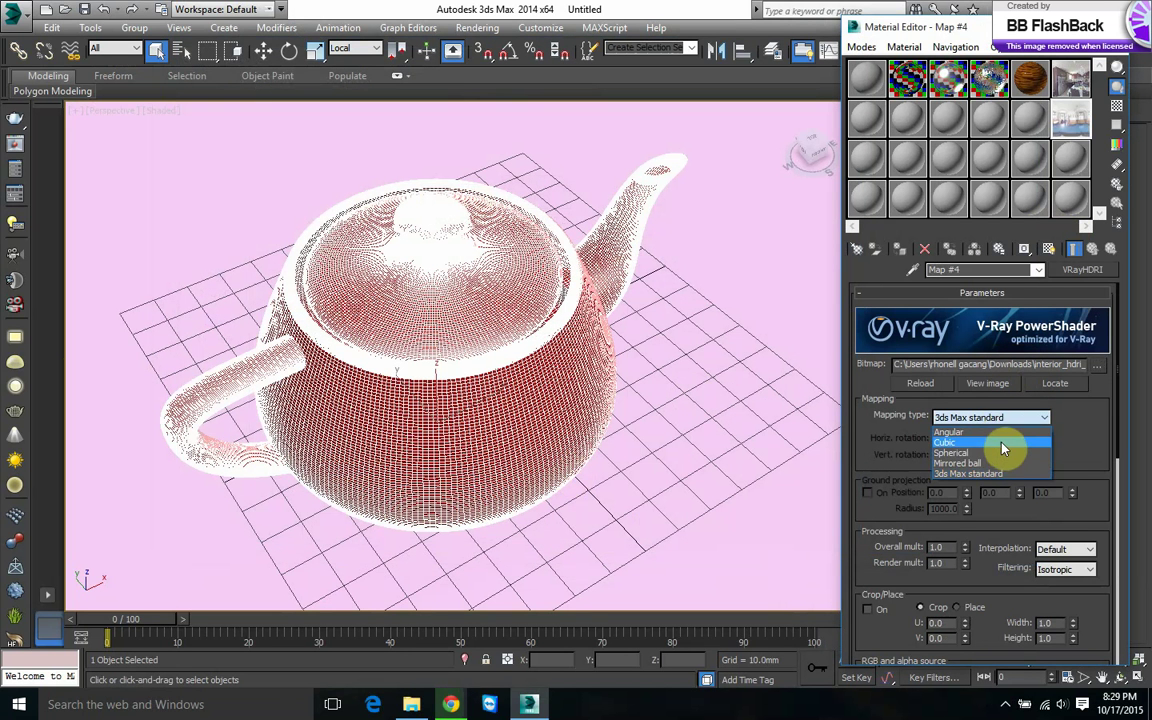
{"action": "left_click", "coordinate": [998, 455]}
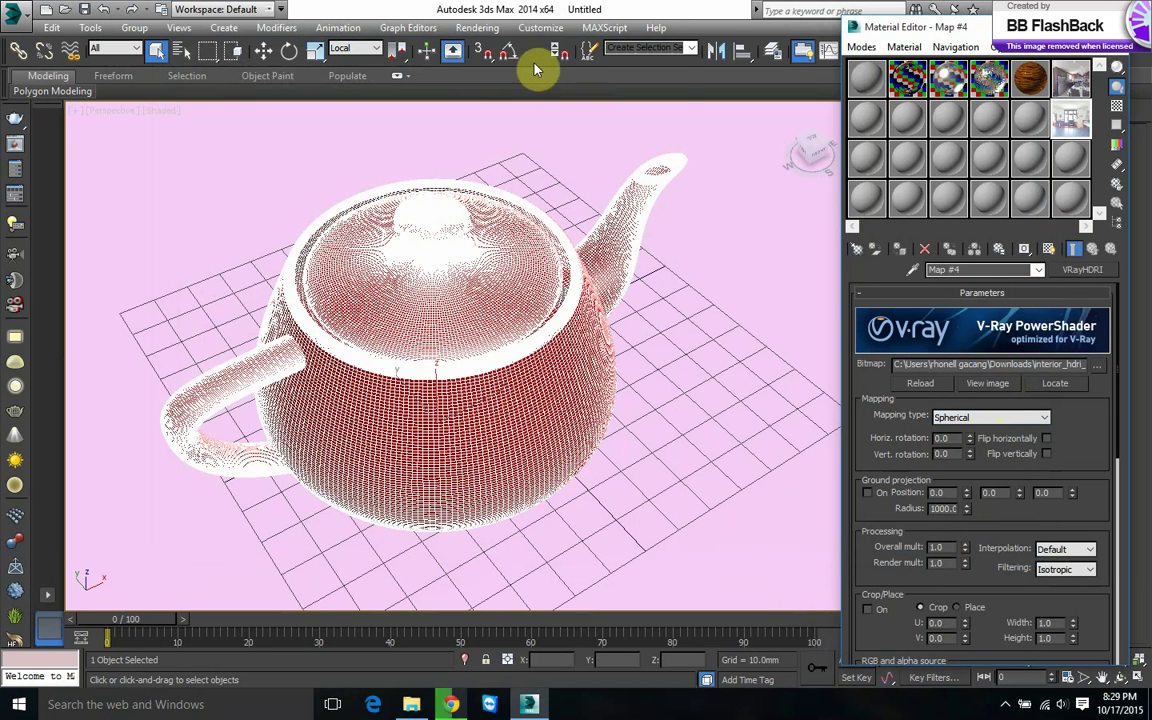
Open the Environment and Effects settings, assign the VRayHDRI Map #4 sample as the environment map, and close the settings
{"action": "left_click", "coordinate": [485, 27]}
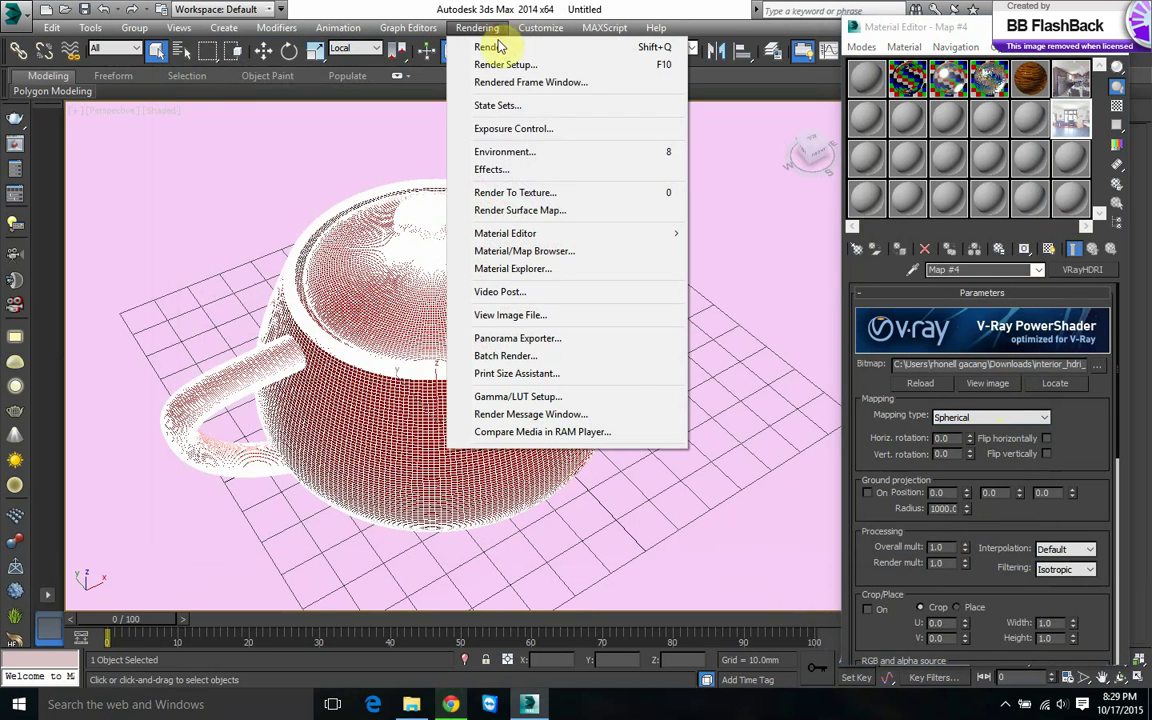
{"action": "left_click", "coordinate": [520, 152]}
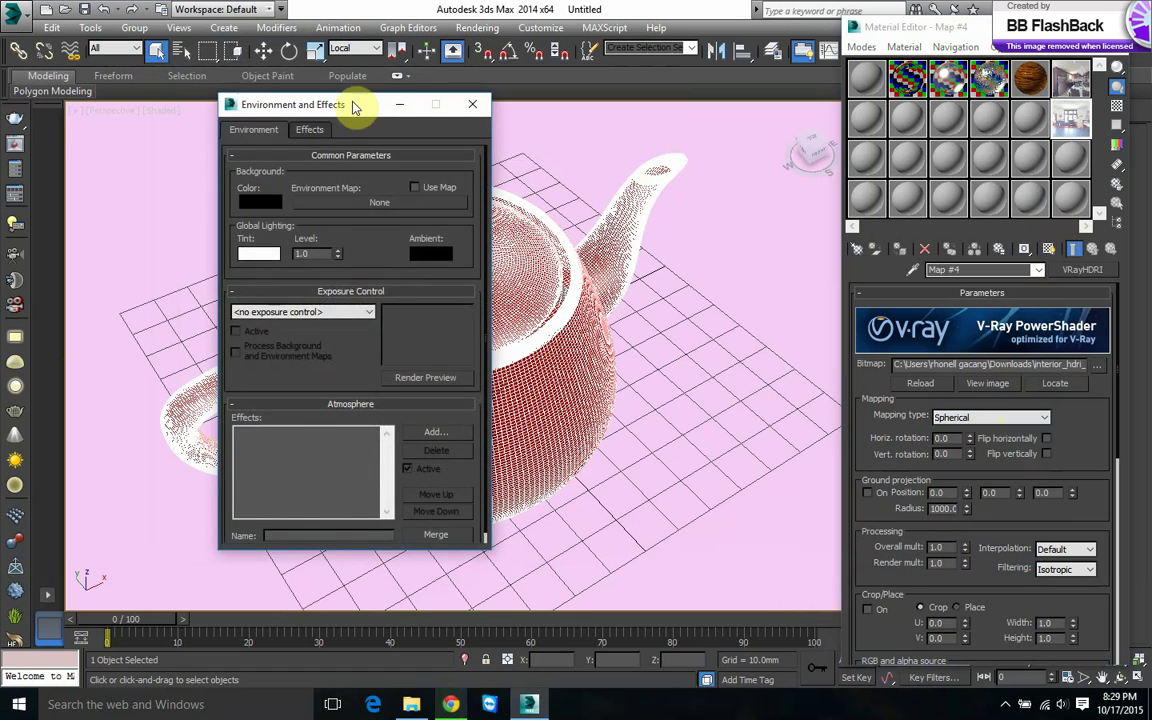
{"action": "left_click_drag", "start_coordinate": [354, 107], "coordinate": [334, 75]}
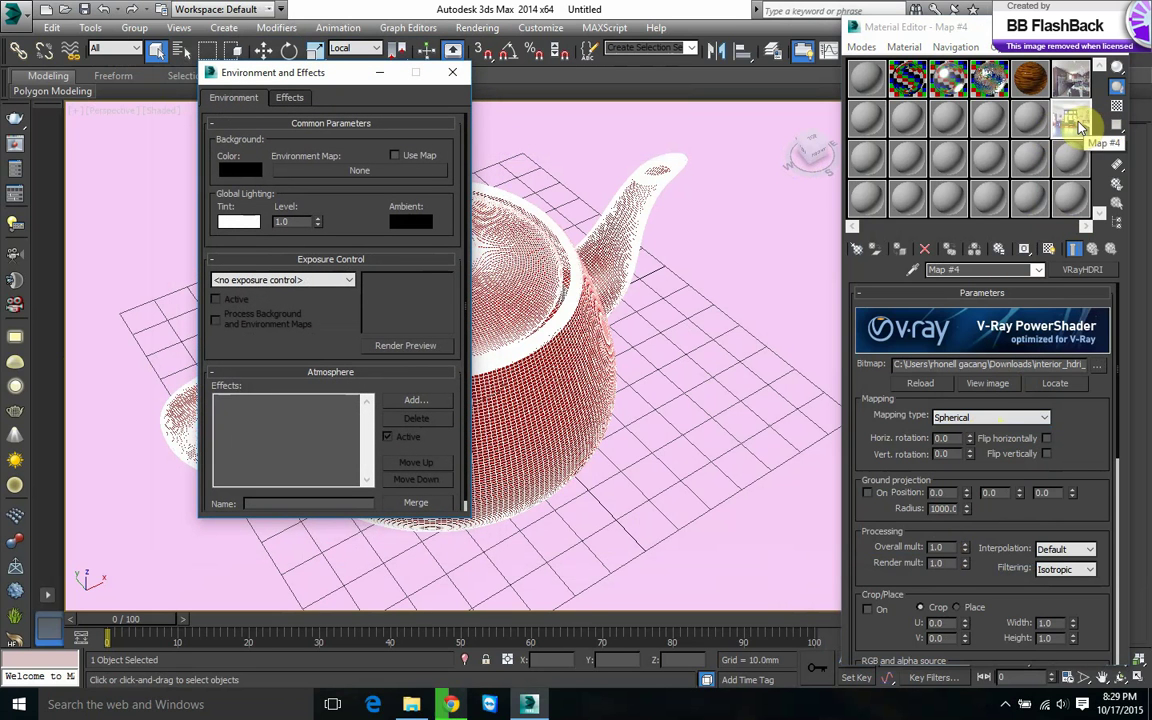
{"action": "left_click_drag", "start_coordinate": [1078, 127], "coordinate": [370, 168]}
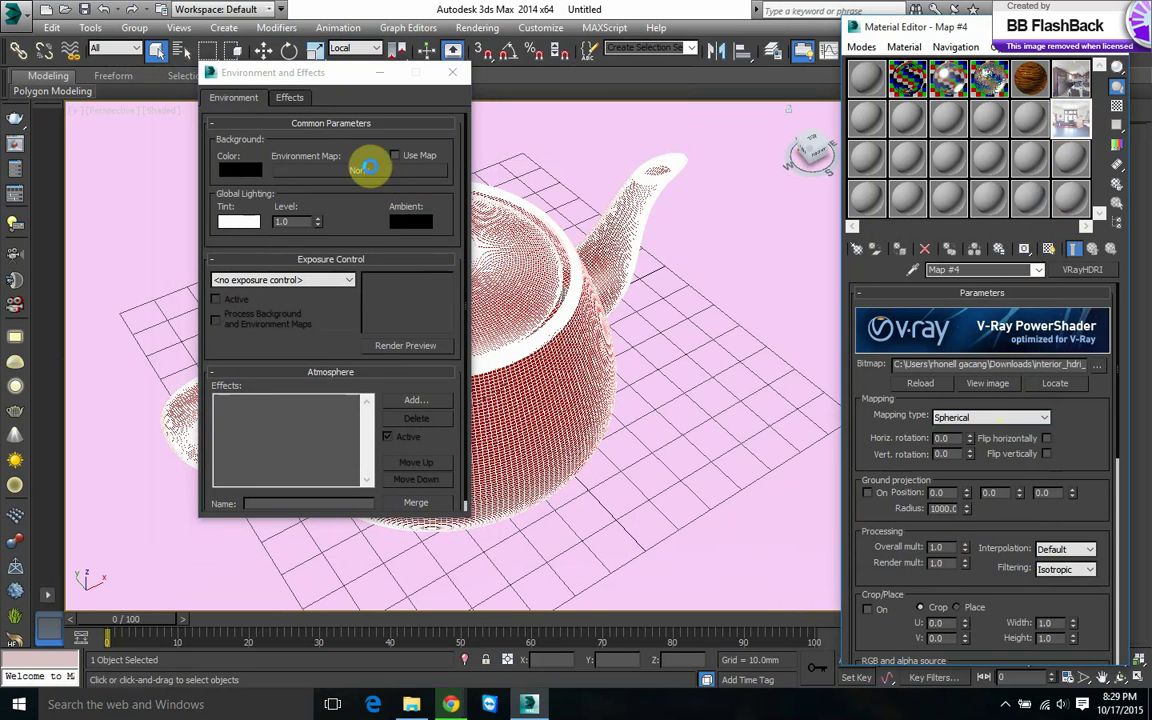
{"action": "left_click", "coordinate": [297, 347]}
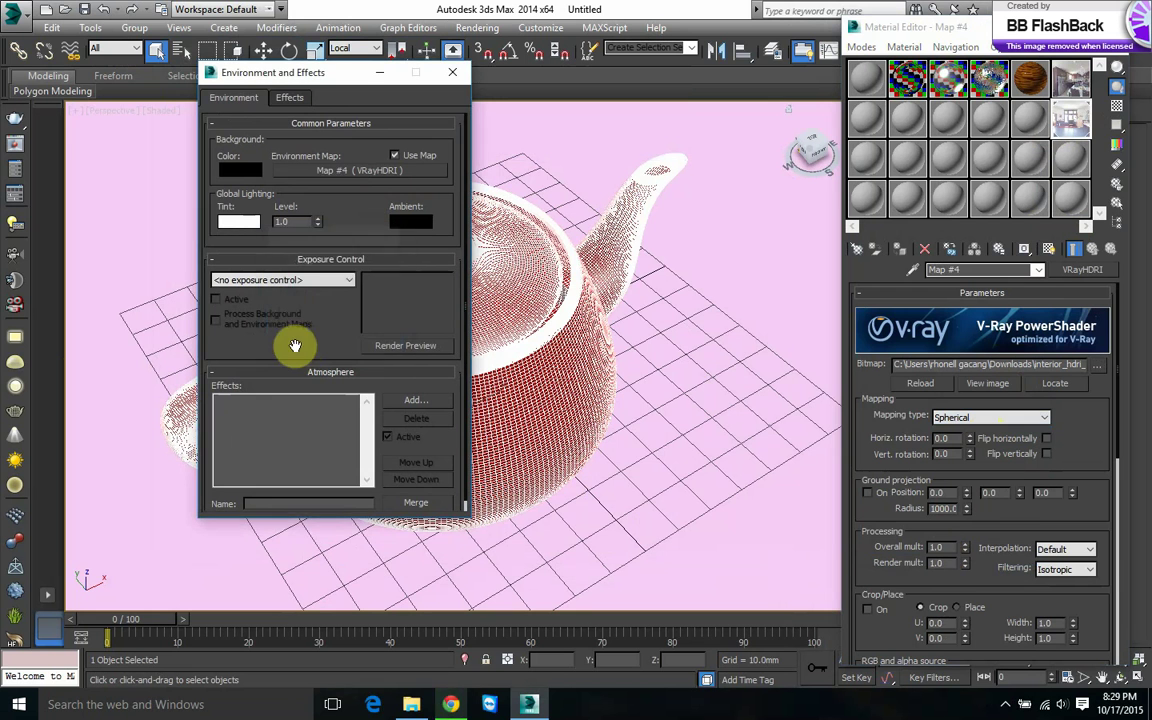
{"action": "left_click", "coordinate": [453, 72]}
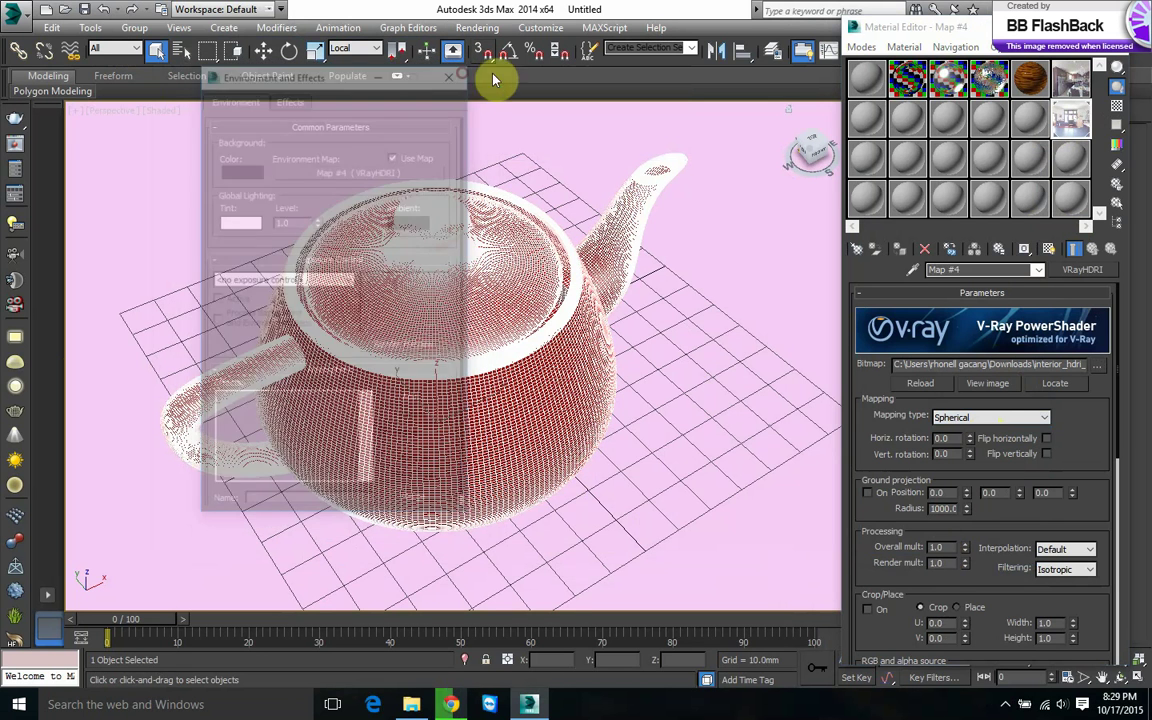
Switch to a maximized Top viewport with nothing selected, and move the Material Editor clear of the command panel
{"action": "left_click_drag", "start_coordinate": [870, 33], "coordinate": [712, 56]}
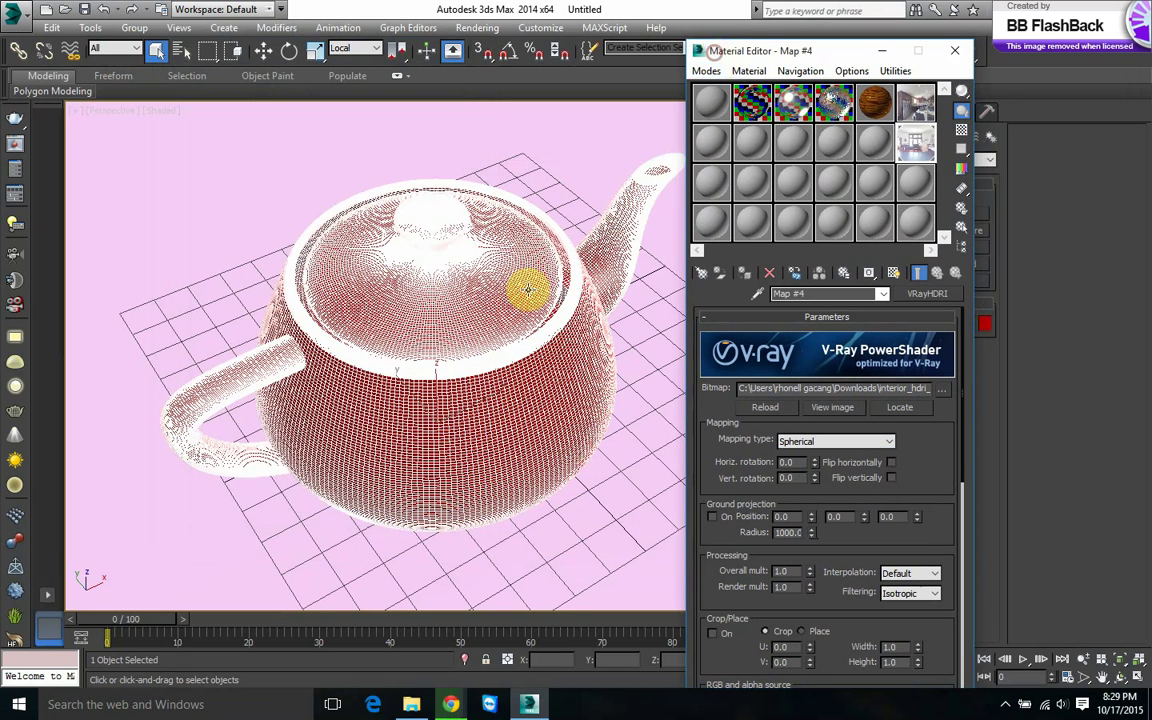
{"action": "key", "text": "alt+w"}
{"action": "left_click", "coordinate": [320, 195]}
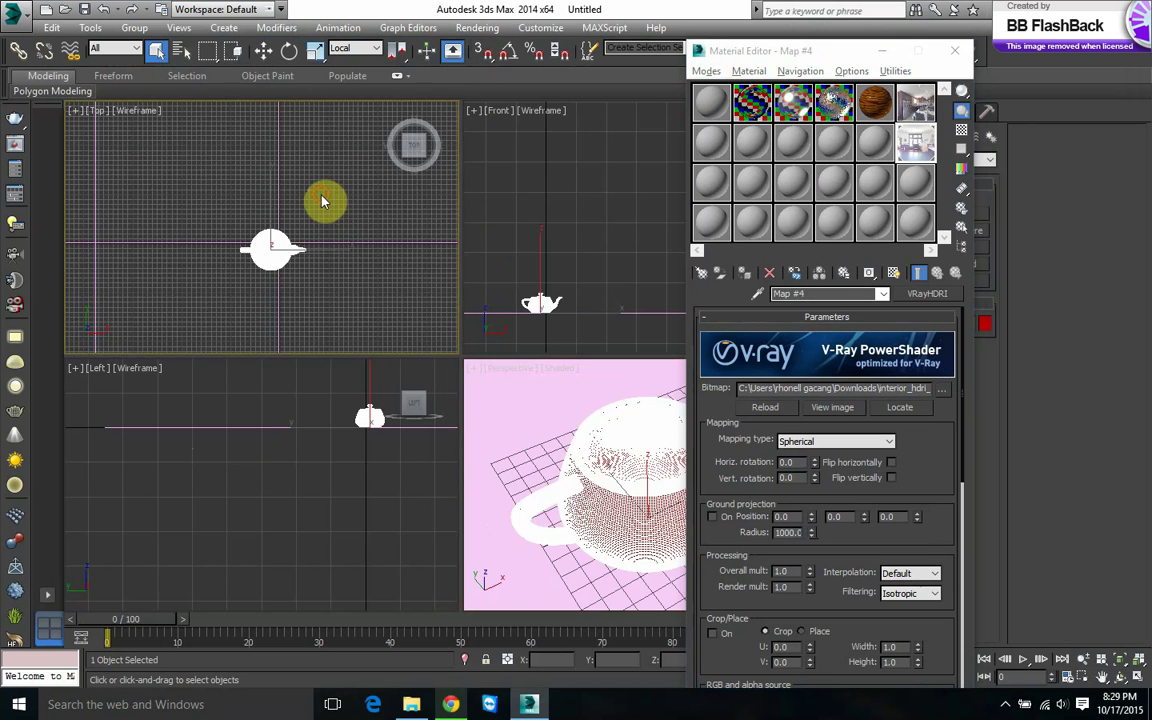
{"action": "key", "text": "alt+w"}
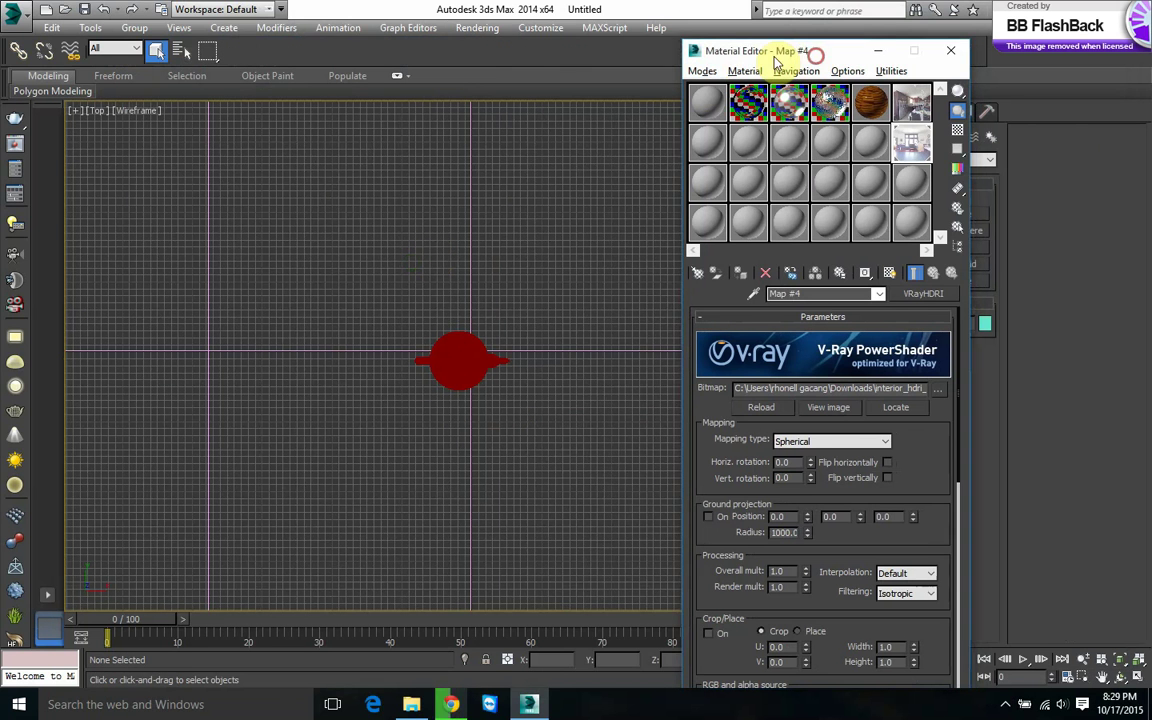
{"action": "left_click_drag", "start_coordinate": [805, 51], "coordinate": [684, 28]}
{"action": "left_click", "coordinate": [894, 113]}
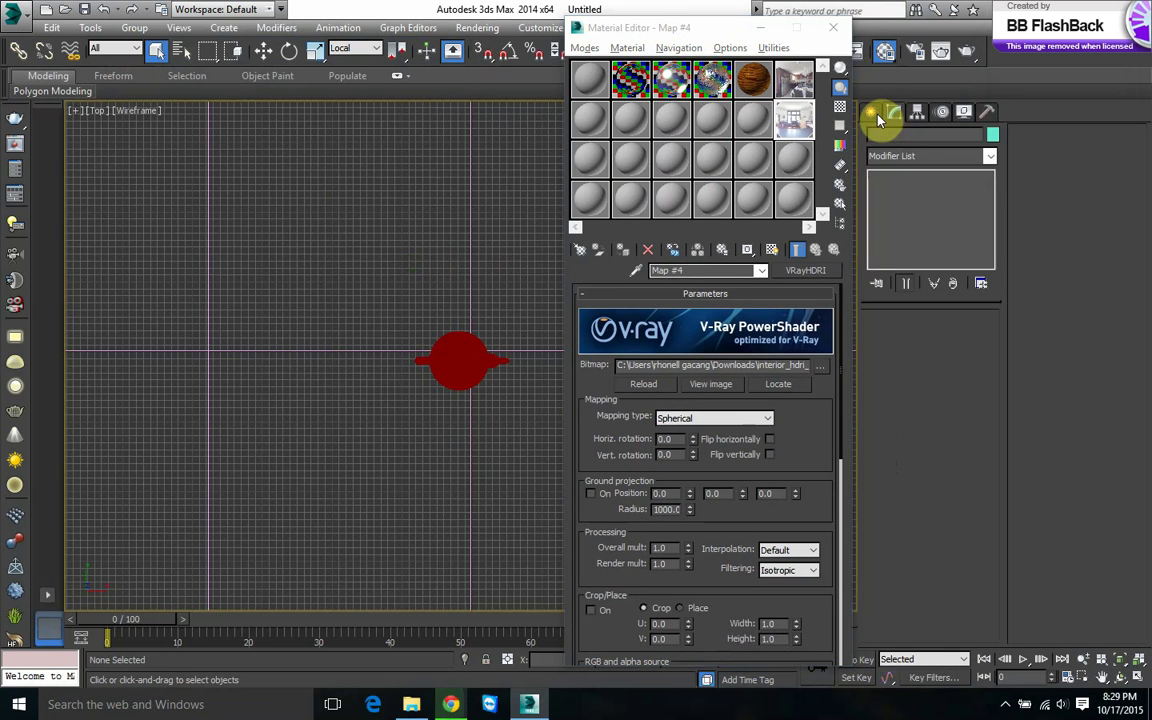
Create a VRayLight of type Dome in the Top viewport, just beyond the teapot's spout side
{"action": "left_click", "coordinate": [874, 113]}
{"action": "left_click", "coordinate": [914, 137]}
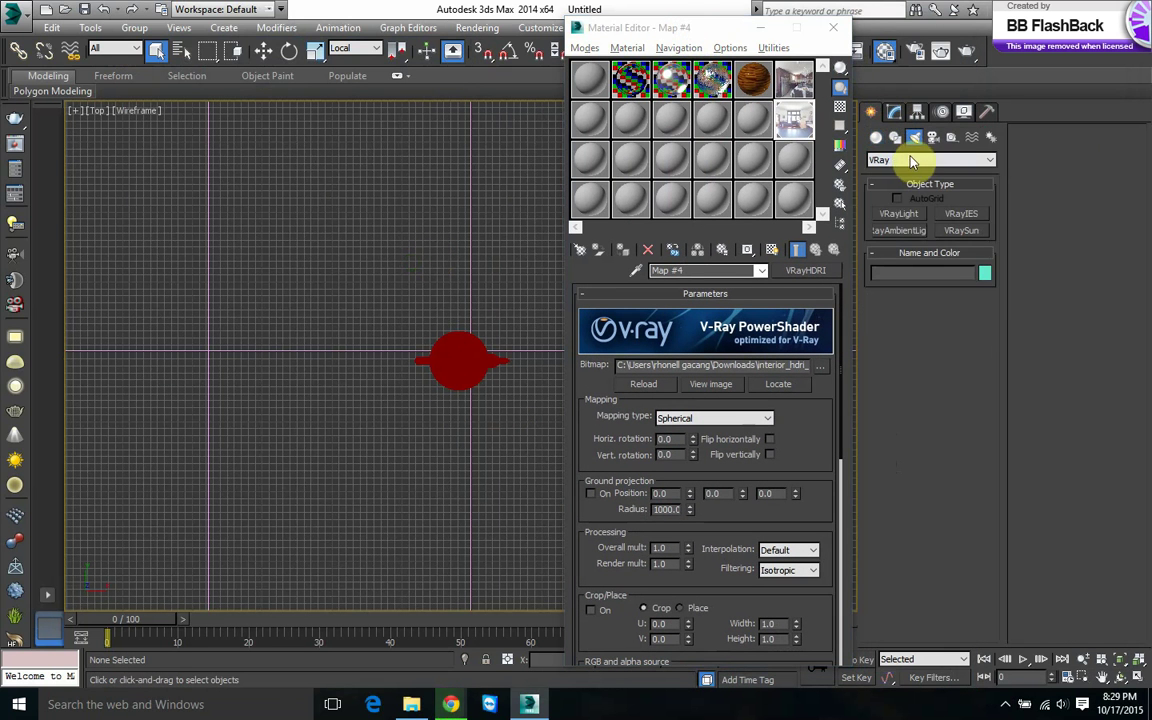
{"action": "left_click", "coordinate": [904, 214]}
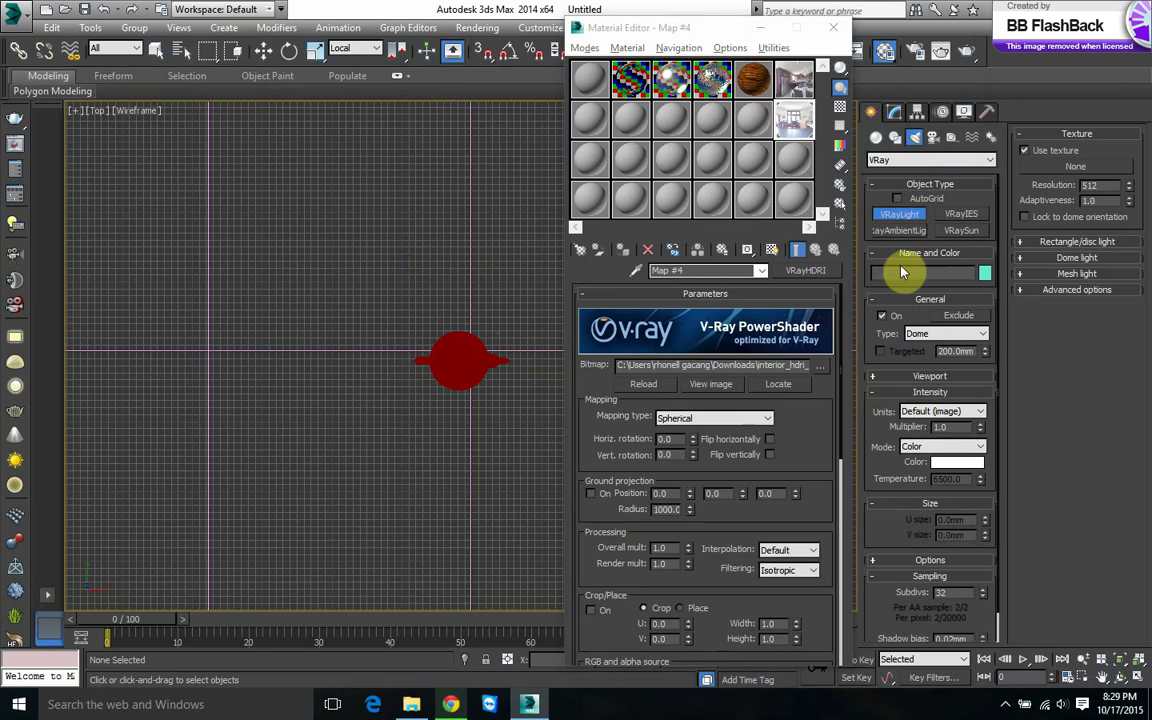
{"action": "left_click", "coordinate": [157, 51]}
{"action": "middle_click_drag", "start_coordinate": [440, 358], "coordinate": [370, 325]}
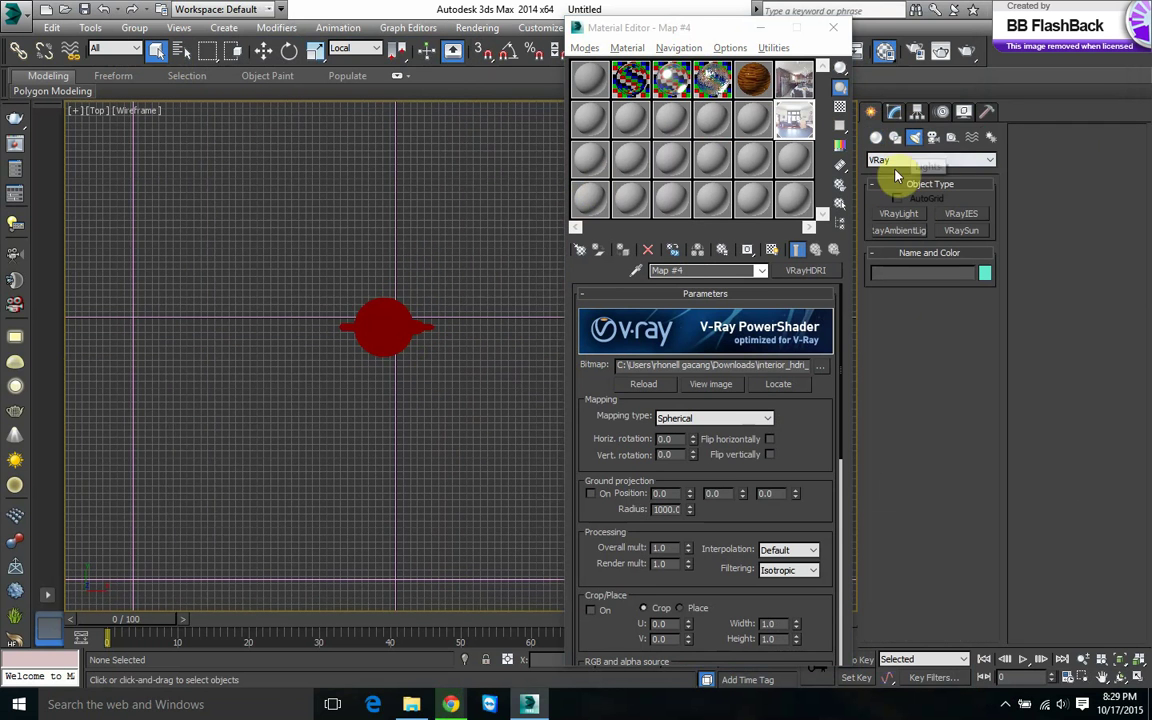
{"action": "left_click", "coordinate": [898, 214]}
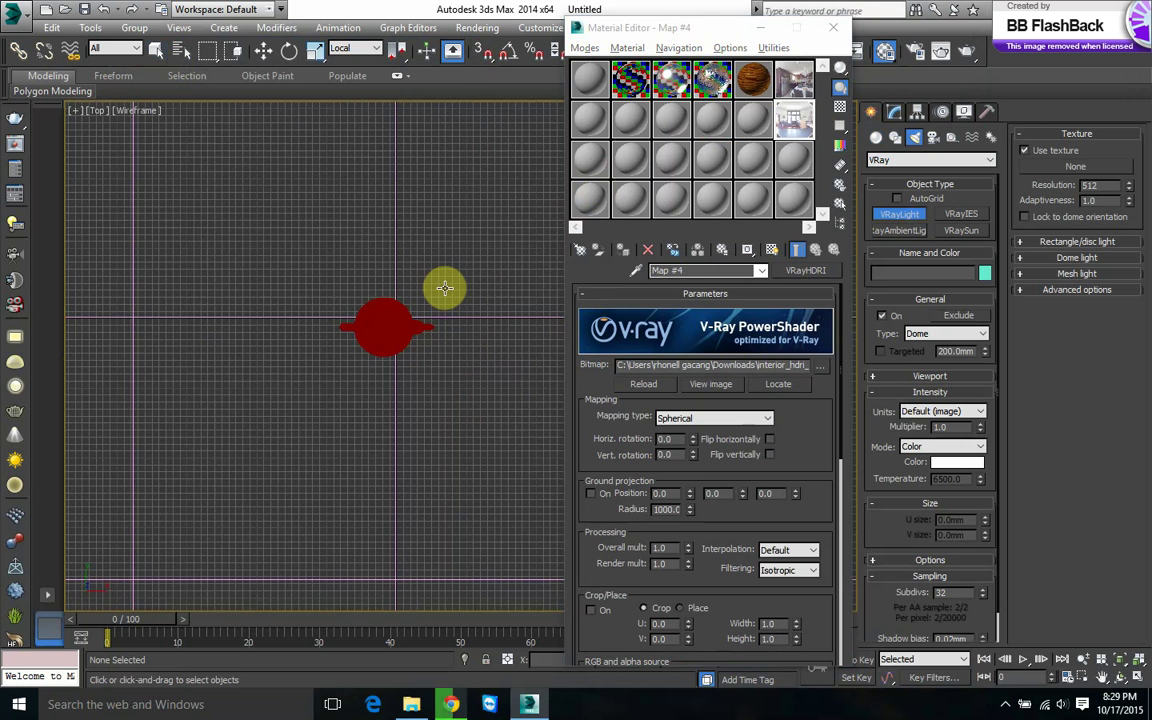
{"action": "left_click", "coordinate": [934, 335]}
{"action": "left_click", "coordinate": [933, 361]}
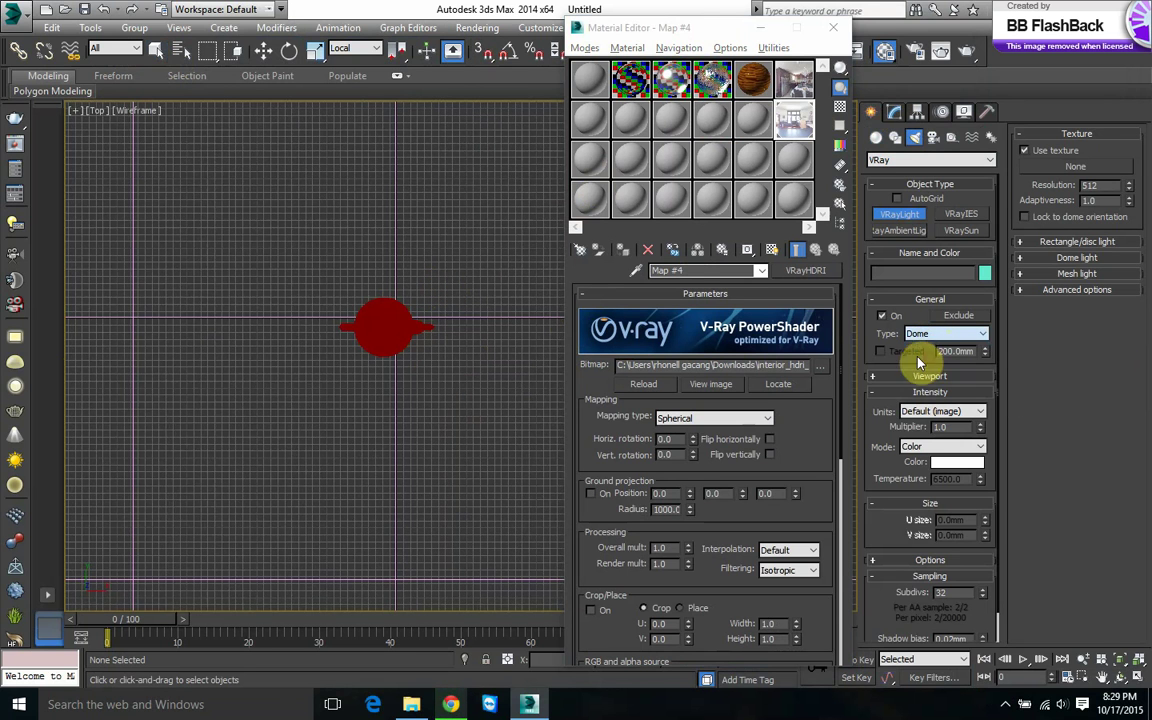
{"action": "left_click_drag", "start_coordinate": [460, 278], "coordinate": [529, 333]}
{"action": "key", "text": "w"}
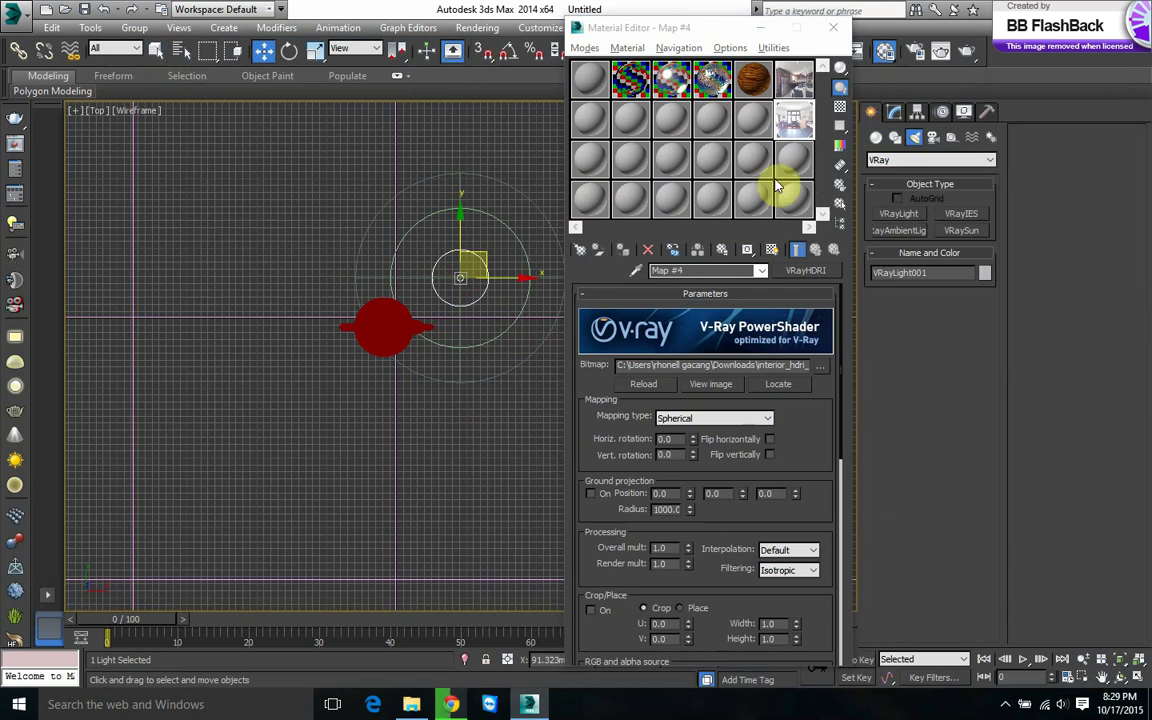
Open the dome light's parameters for modification and set its intensity multiplier to 1.22
{"action": "left_click", "coordinate": [891, 115]}
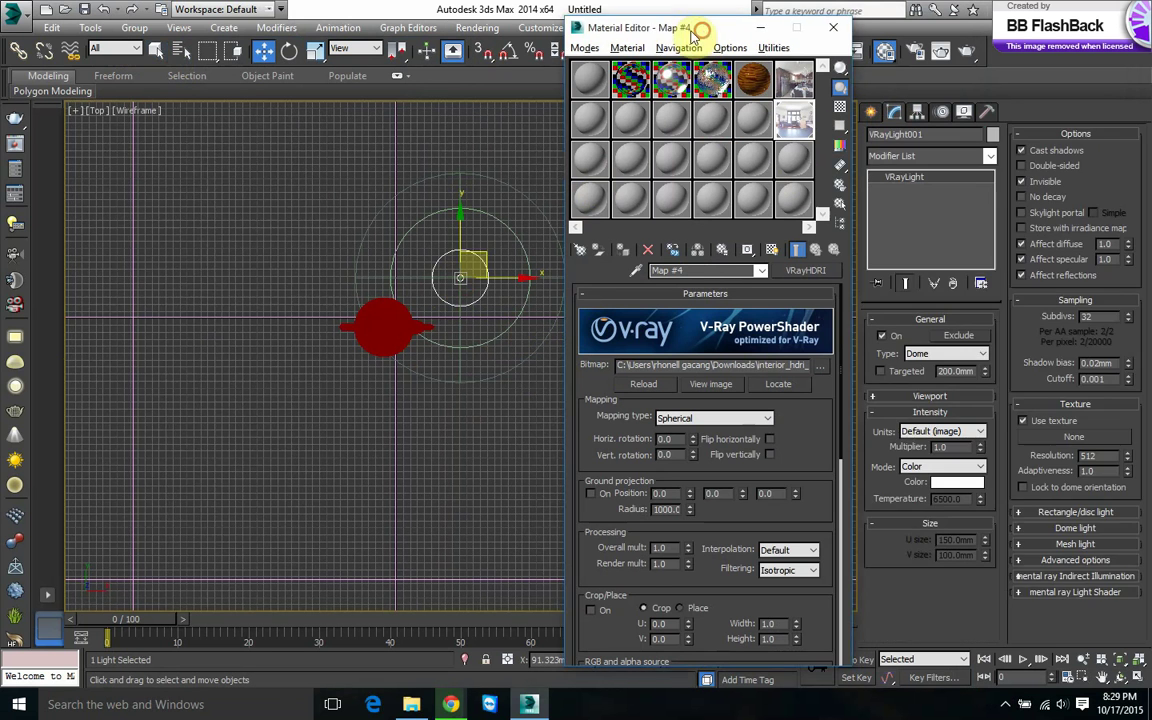
{"action": "left_click_drag", "start_coordinate": [753, 25], "coordinate": [575, 14]}
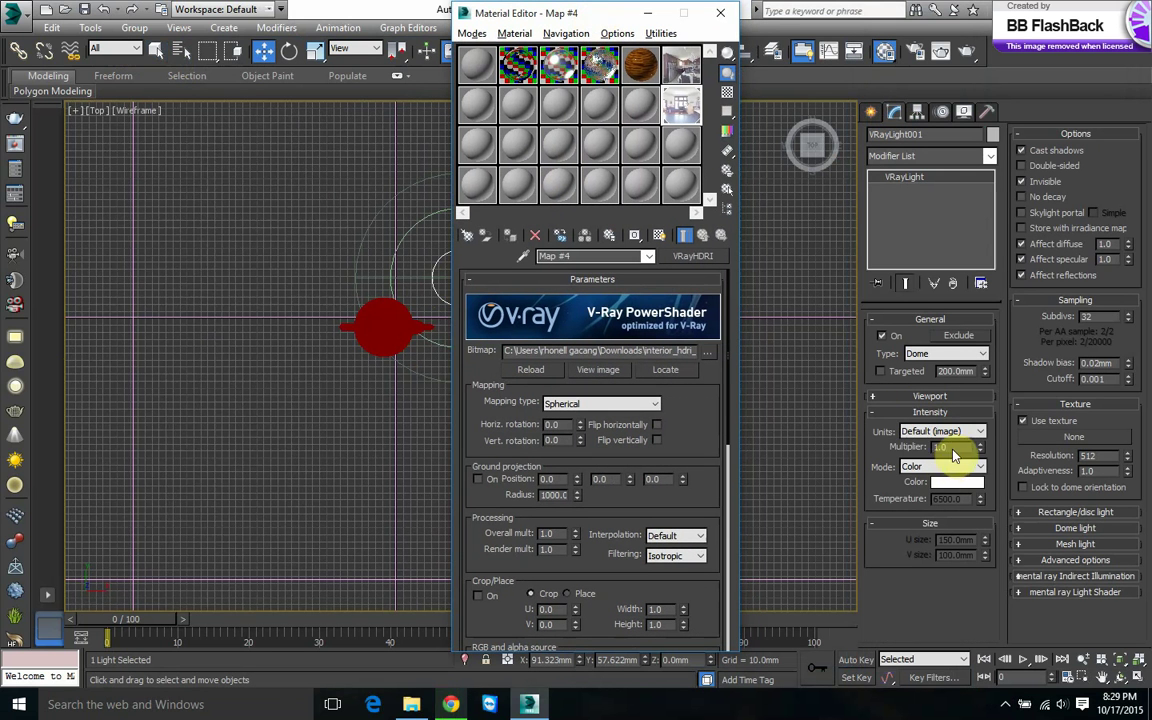
{"action": "double_click", "coordinate": [948, 447]}
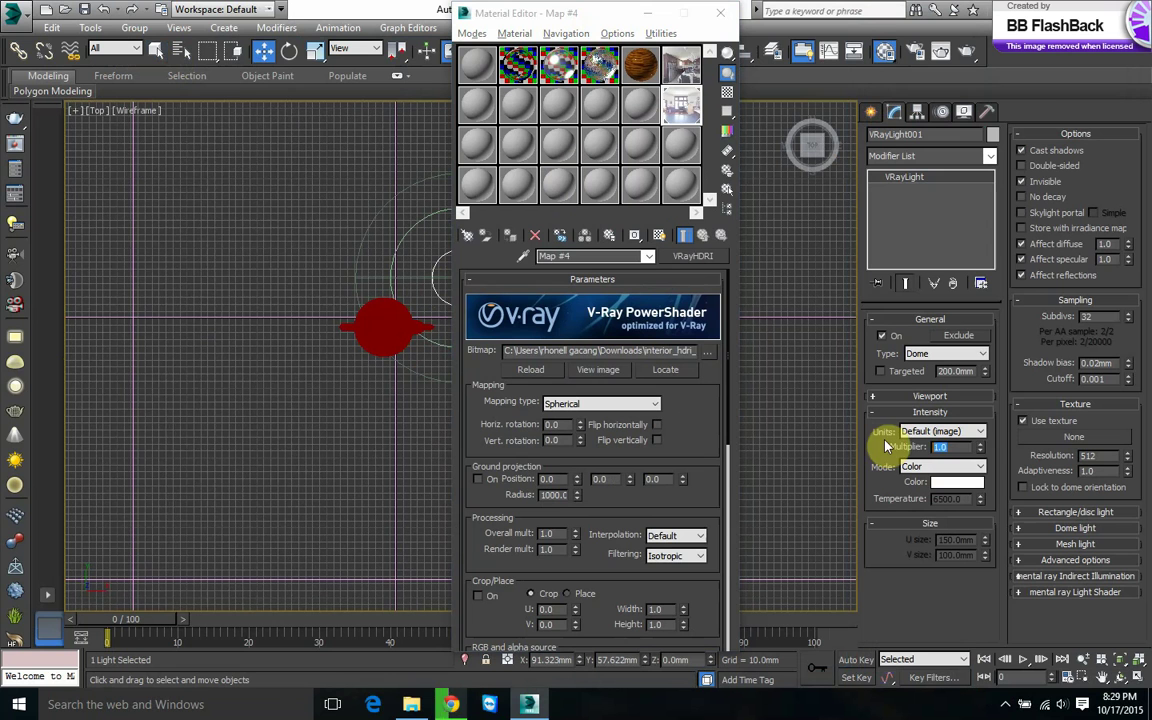
{"action": "left_click", "coordinate": [968, 448]}
{"action": "left_click", "coordinate": [1022, 421]}
{"action": "left_click", "coordinate": [1046, 184]}
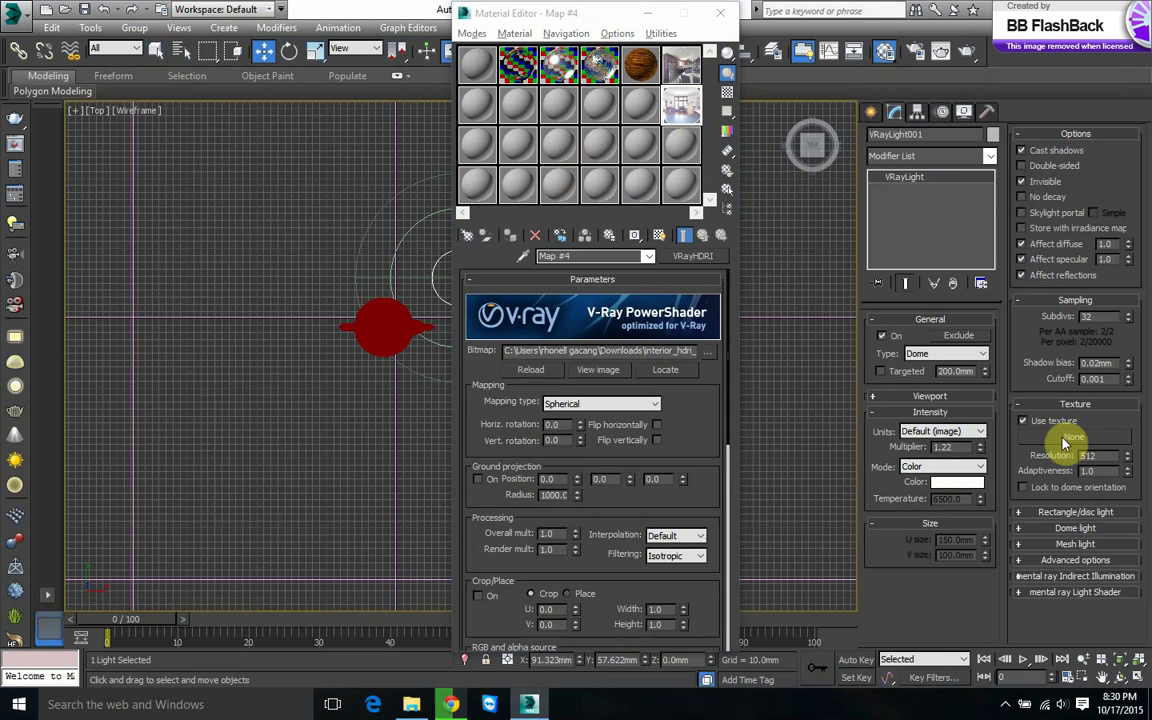
Assign the VRayHDRI Map #4 sample to the dome light's texture as an instance and close the Material Editor
{"action": "left_click_drag", "start_coordinate": [684, 110], "coordinate": [1073, 436]}
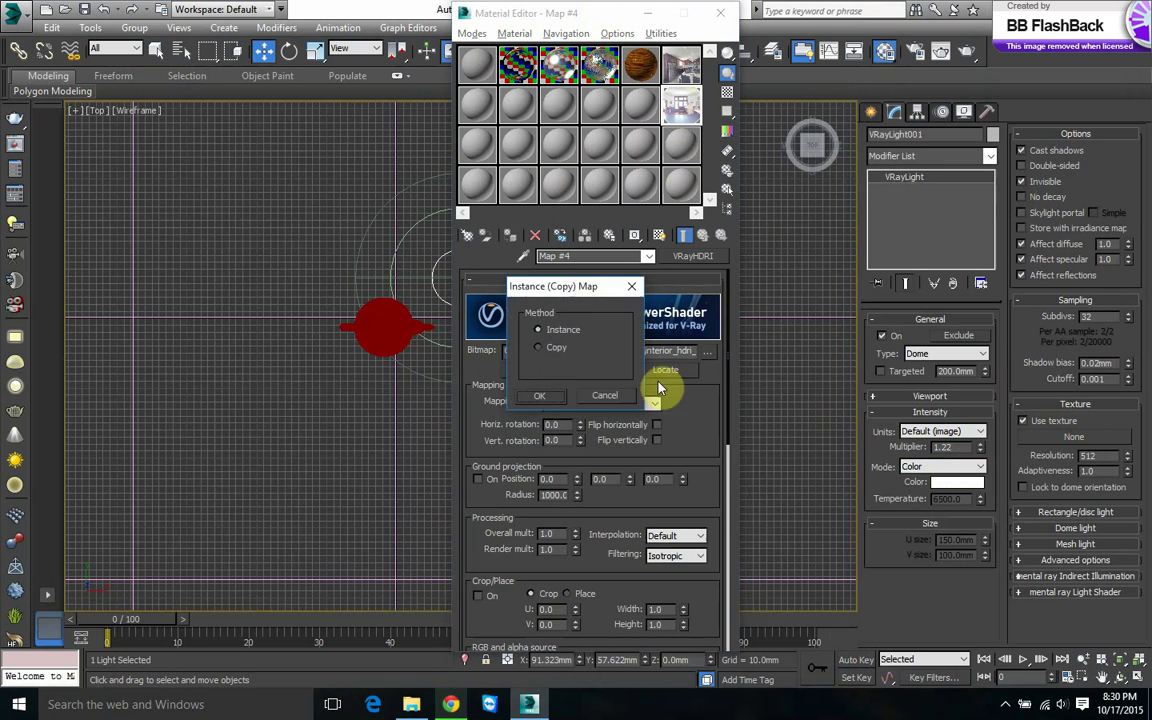
{"action": "left_click", "coordinate": [545, 398]}
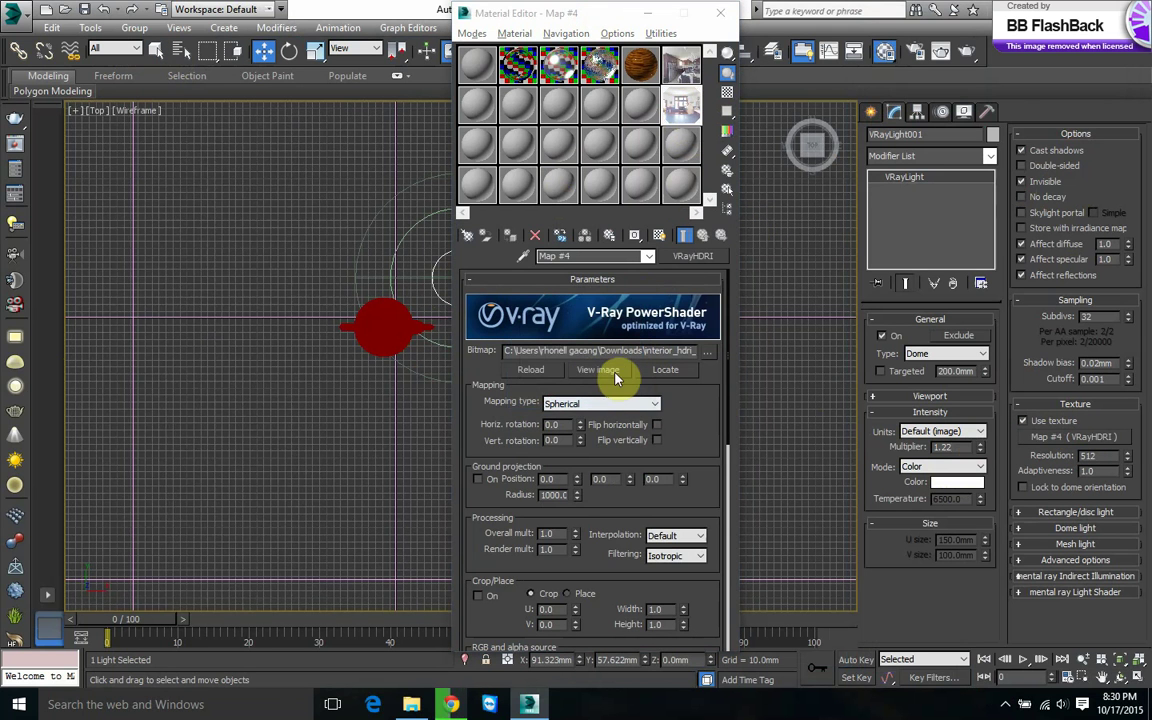
{"action": "left_click", "coordinate": [720, 12]}
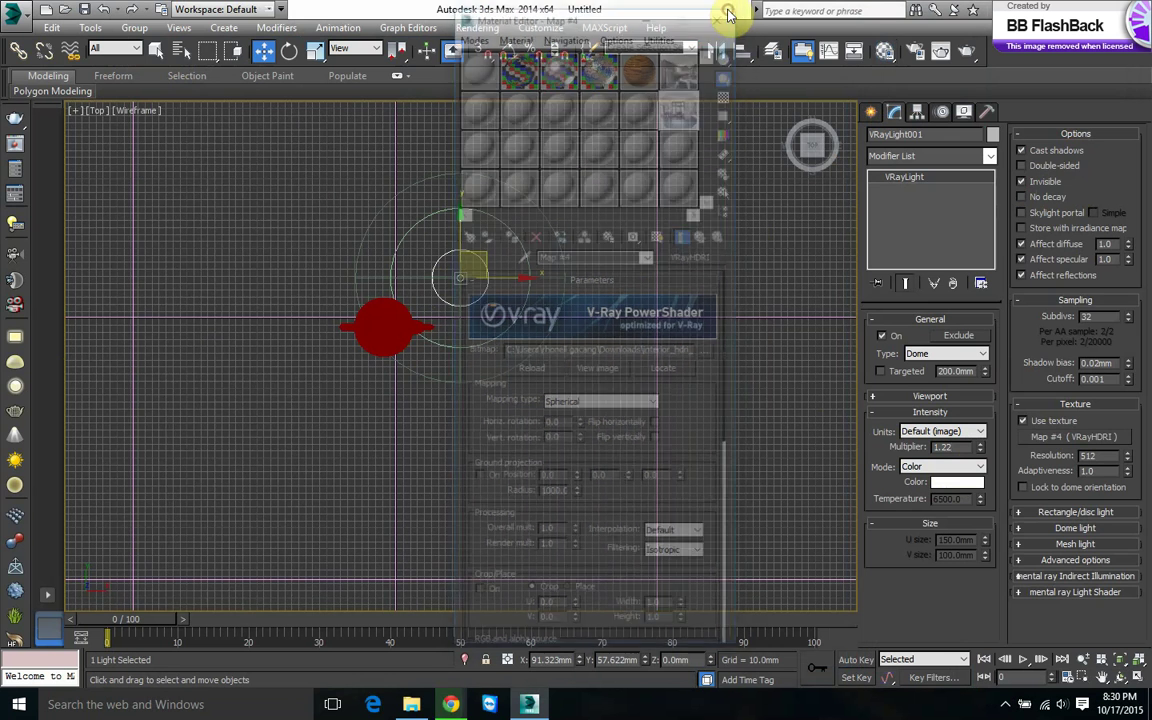
Select the plane in the maximized Perspective view and assign the wood material, Material #25, to it
{"action": "key", "text": "alt+w"}
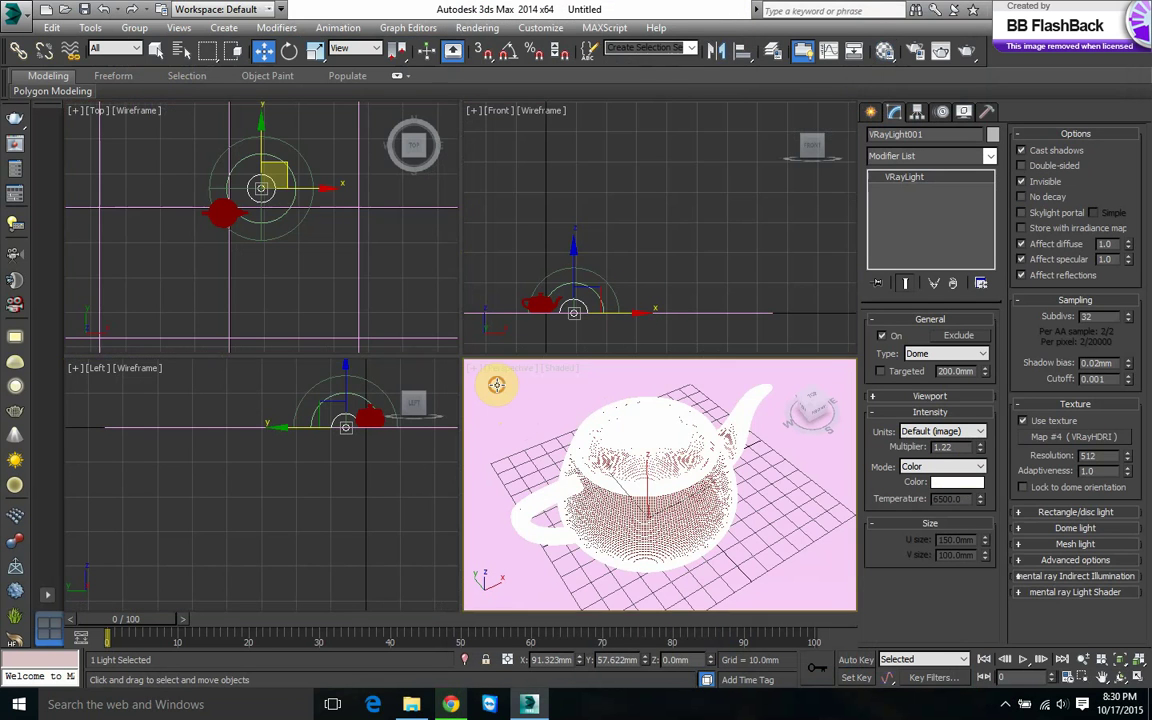
{"action": "key", "text": "alt+w"}
{"action": "scroll", "coordinate": [466, 360], "scroll_direction": "down", "scroll_amount": 10}
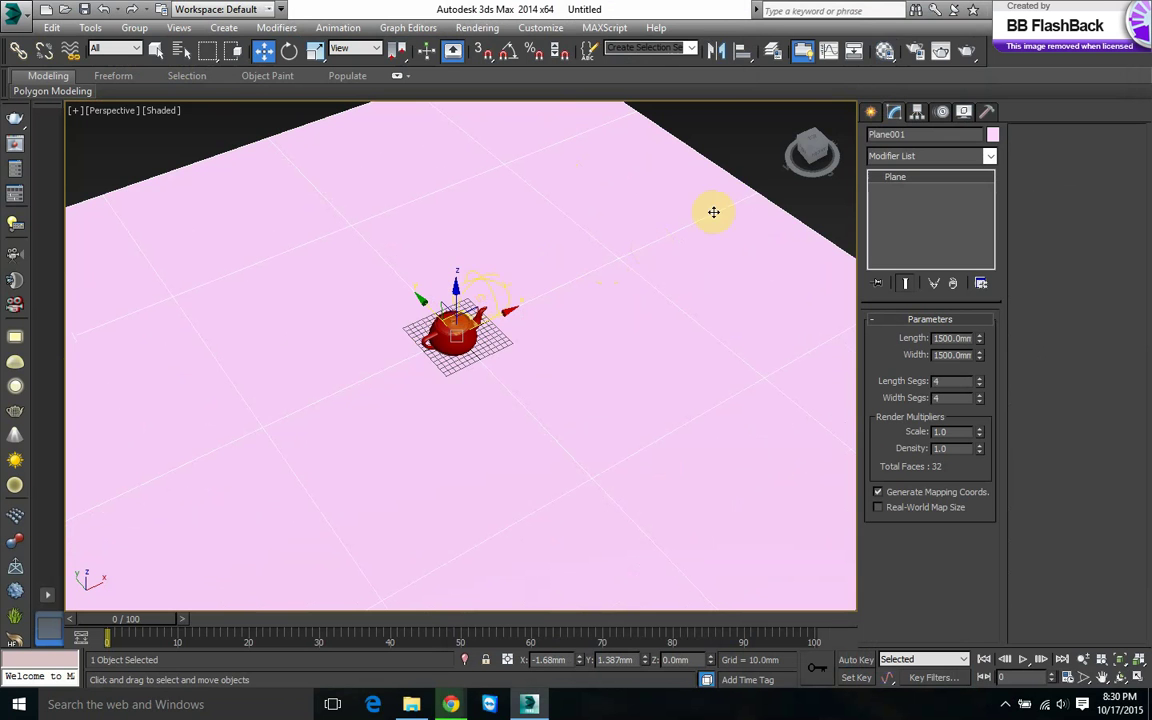
{"action": "left_click", "coordinate": [885, 50]}
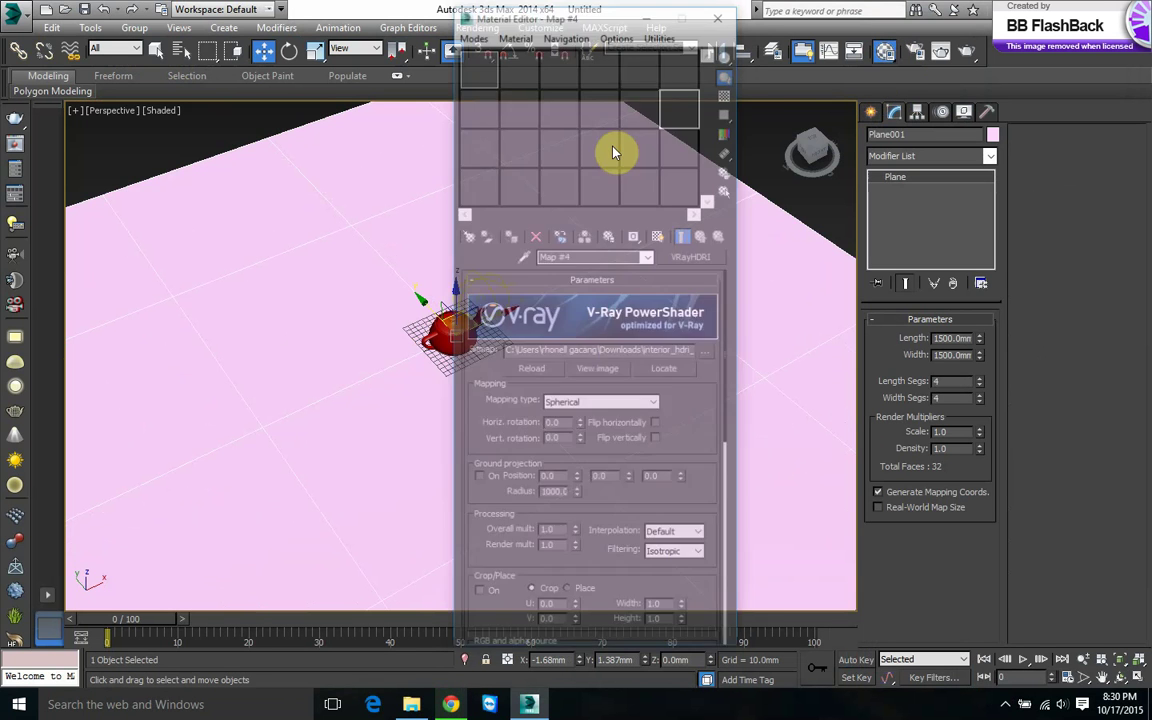
{"action": "left_click", "coordinate": [640, 65]}
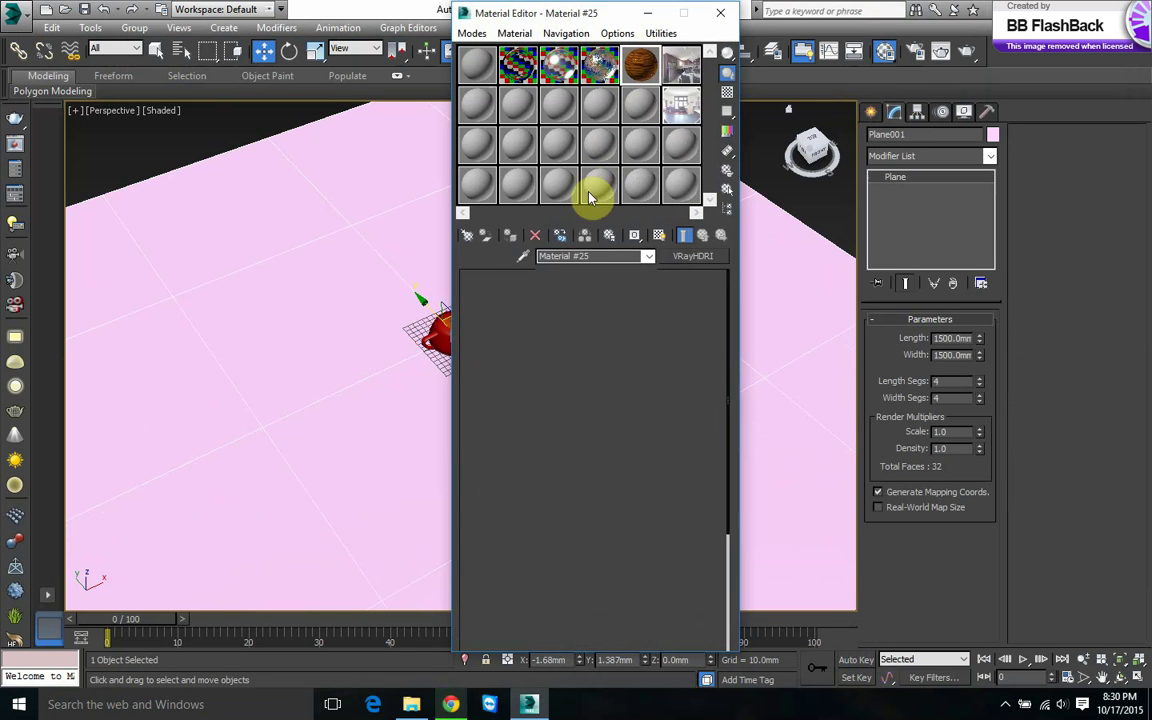
{"action": "left_click", "coordinate": [510, 238]}
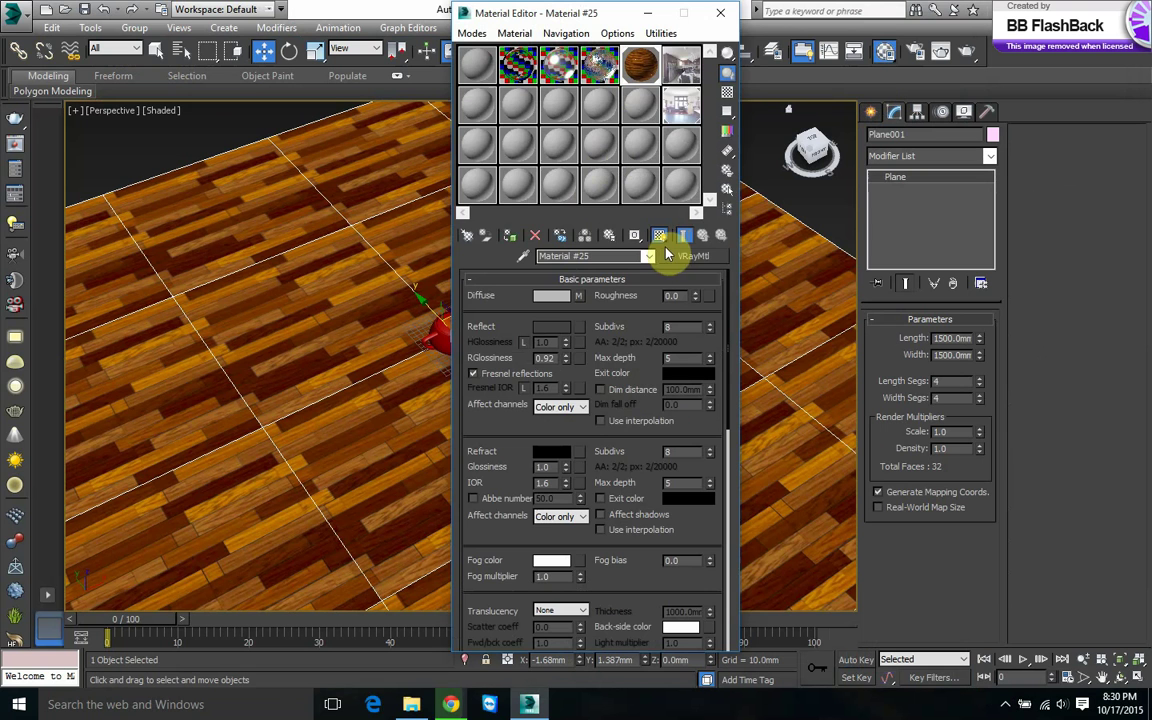
{"action": "left_click", "coordinate": [720, 13]}
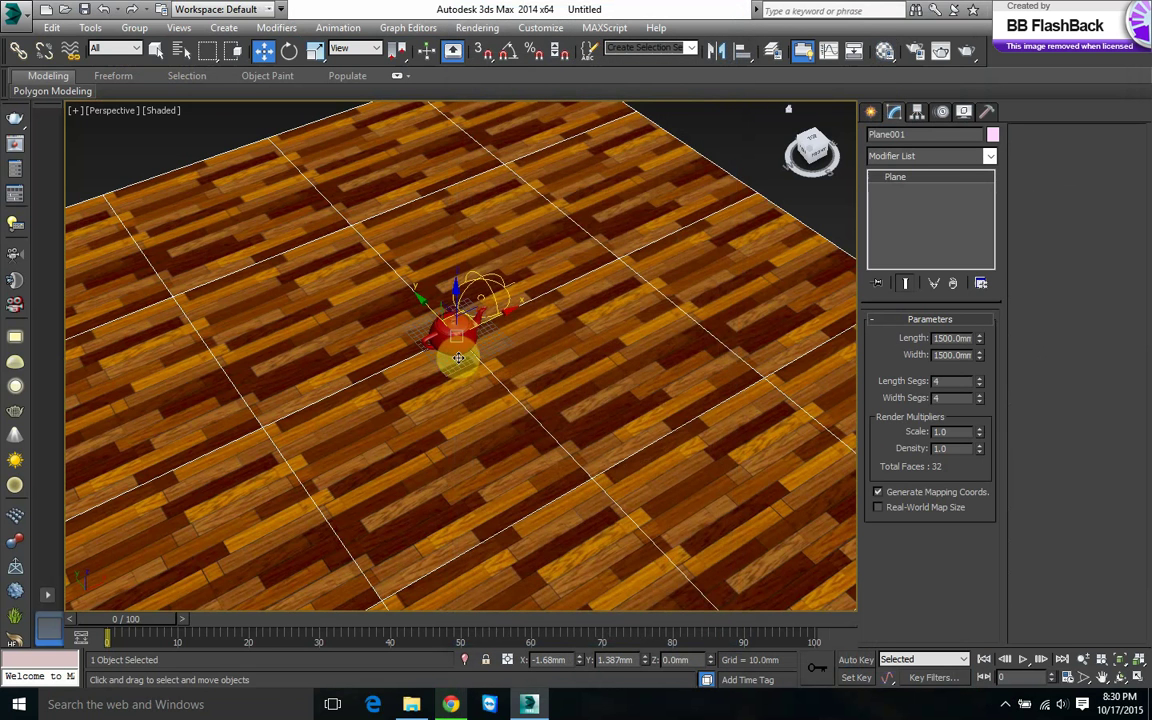
Select the teapot, assign the chrome material to it, and close the Material Editor
{"action": "left_click", "coordinate": [450, 342]}
{"action": "key", "text": "z"}
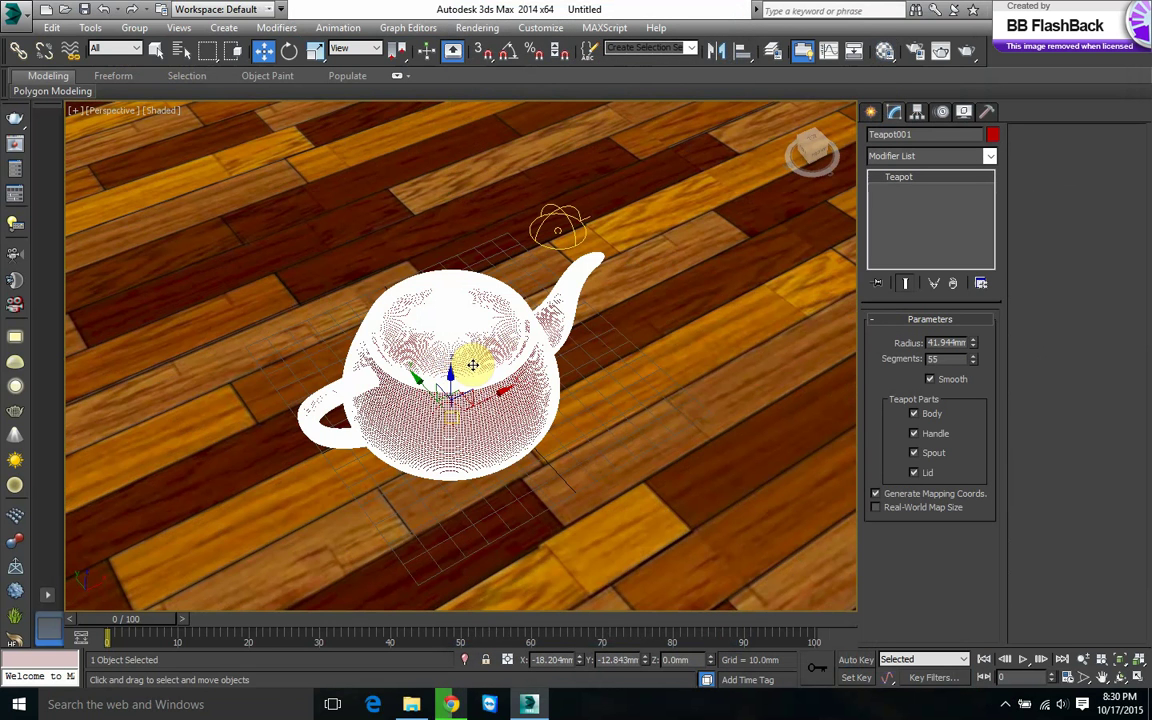
{"action": "left_click", "coordinate": [885, 50]}
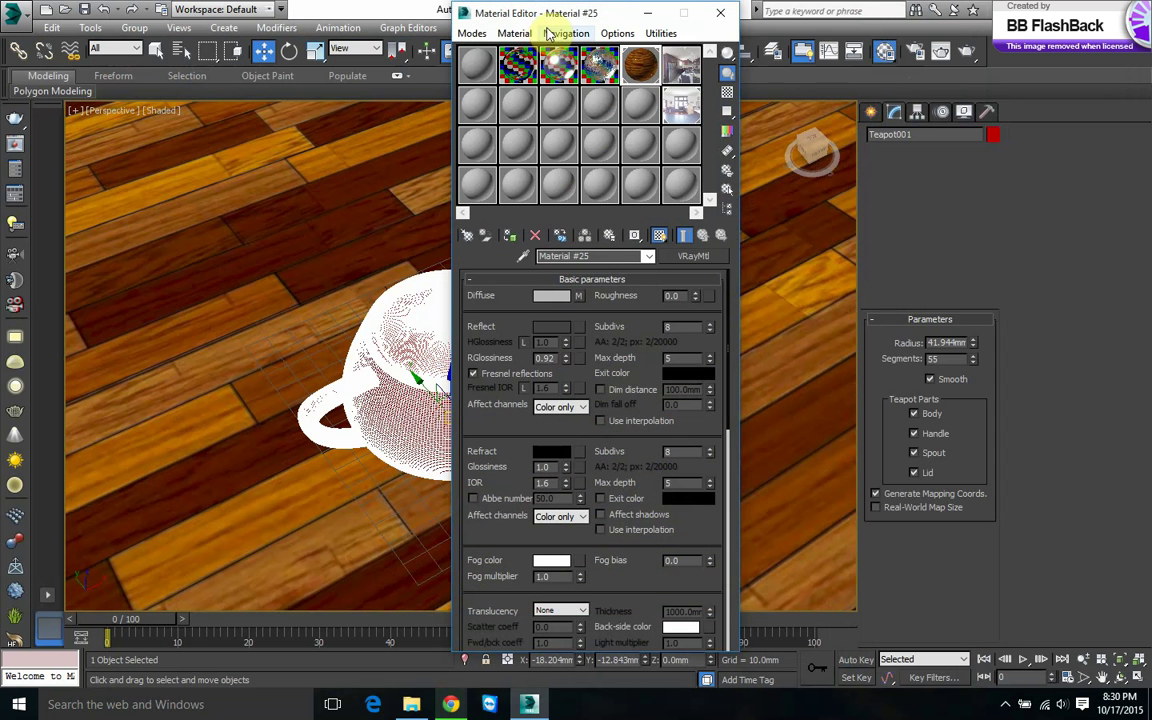
{"action": "left_click_drag", "start_coordinate": [552, 16], "coordinate": [790, 33]}
{"action": "left_click", "coordinate": [747, 95]}
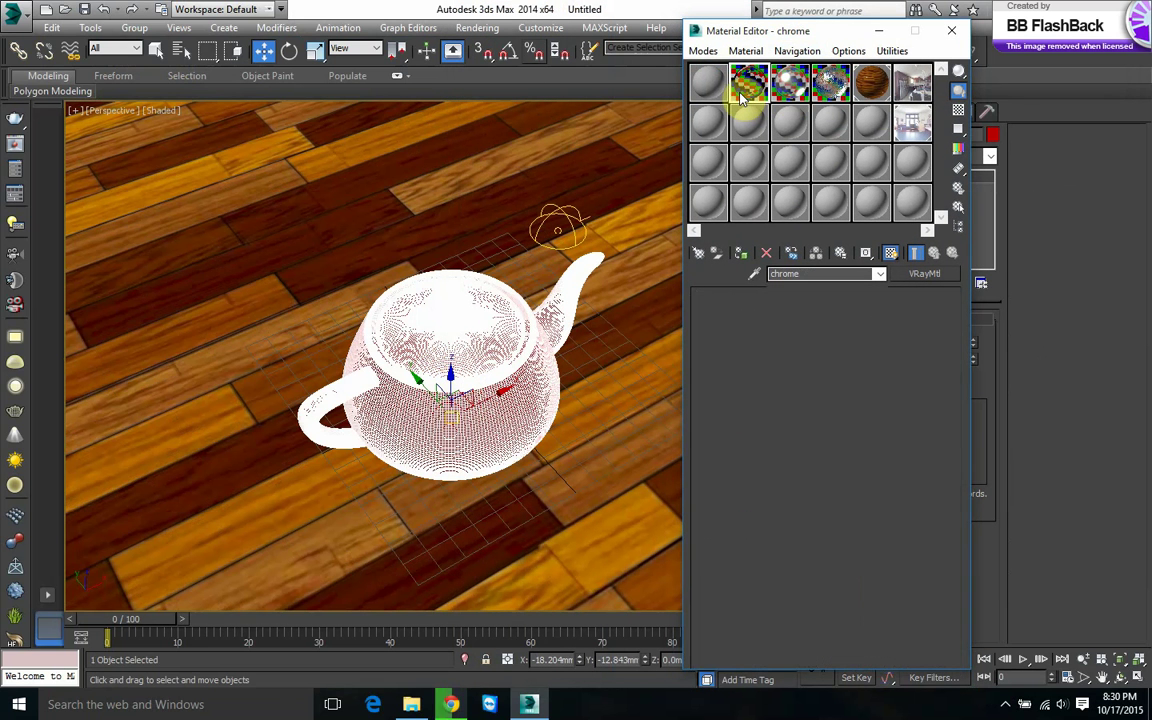
{"action": "left_click", "coordinate": [742, 258]}
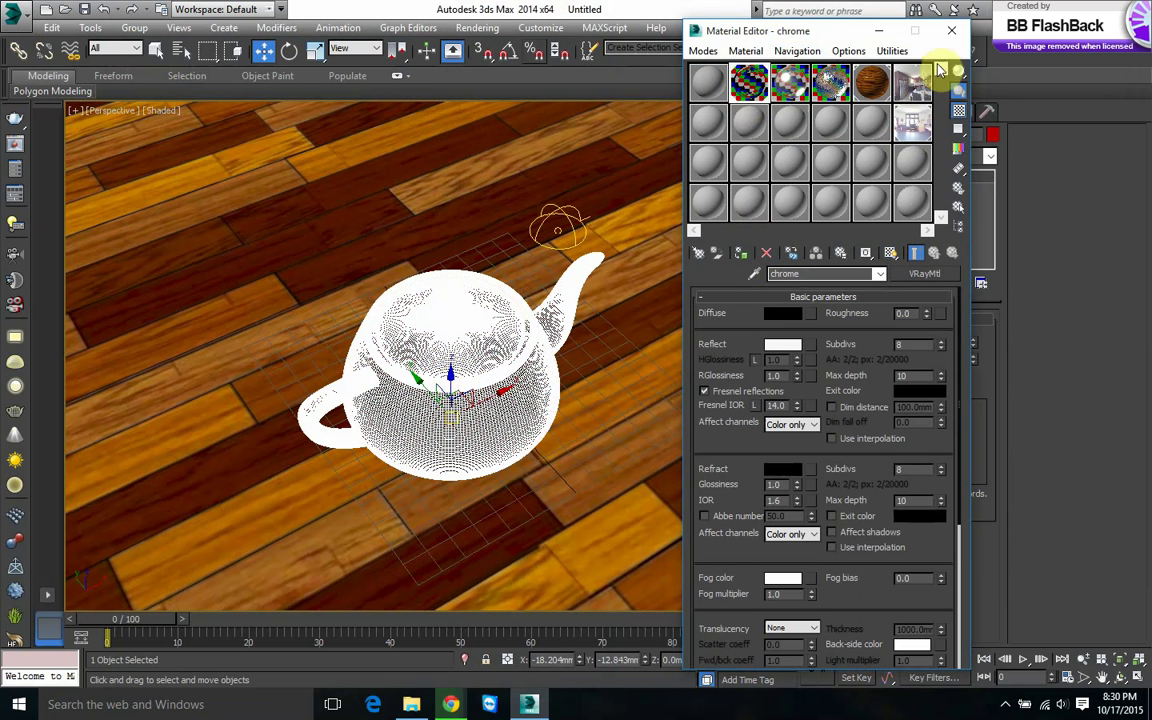
{"action": "left_click", "coordinate": [951, 30]}
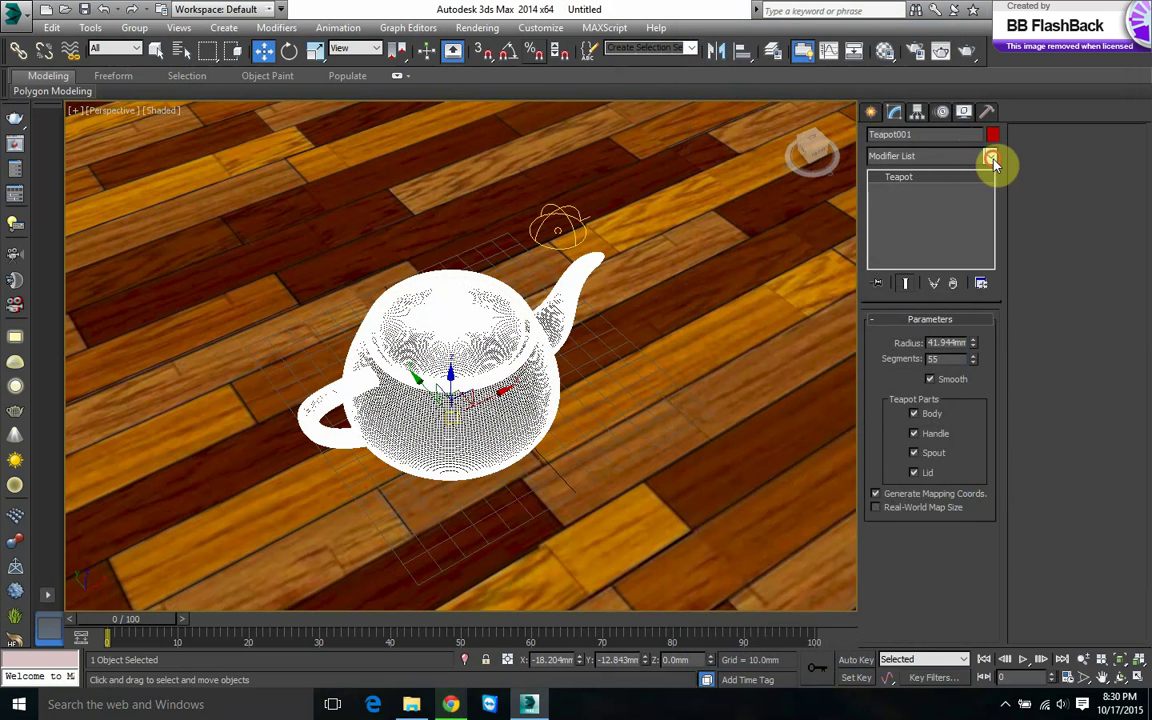
Add a Shell modifier to the teapot with an outer amount of 0.01 mm
{"action": "left_click", "coordinate": [991, 158]}
{"action": "left_click_drag", "start_coordinate": [995, 244], "coordinate": [1006, 574]}
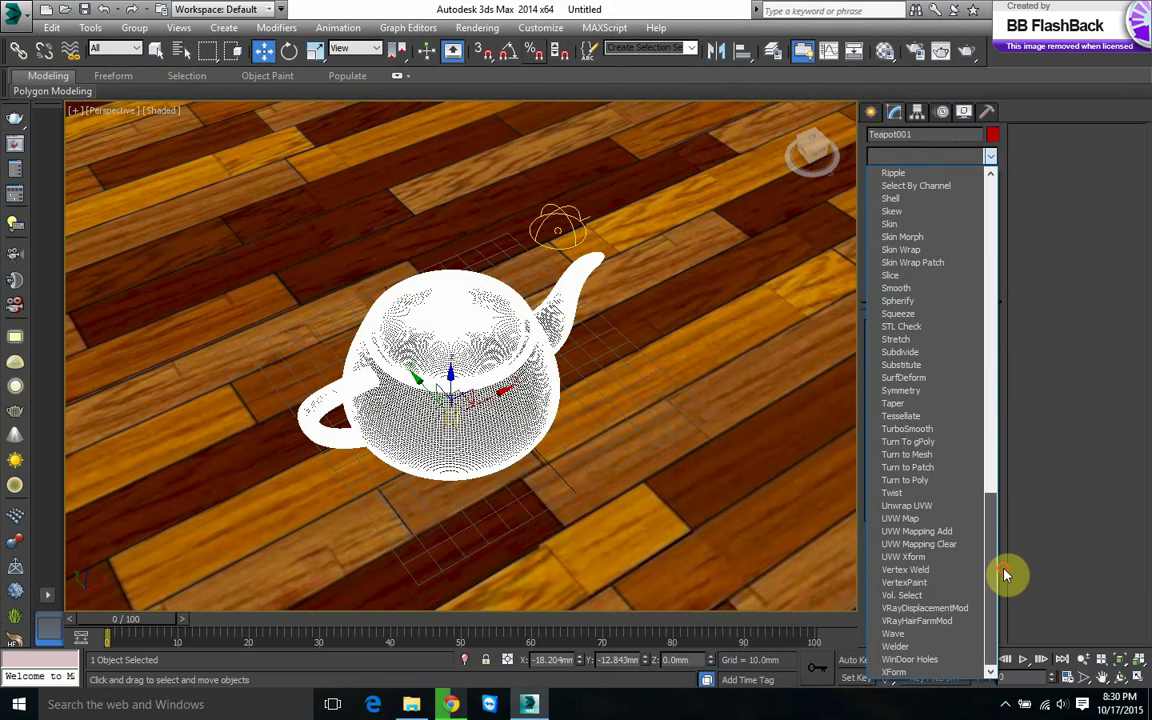
{"action": "left_click", "coordinate": [938, 200]}
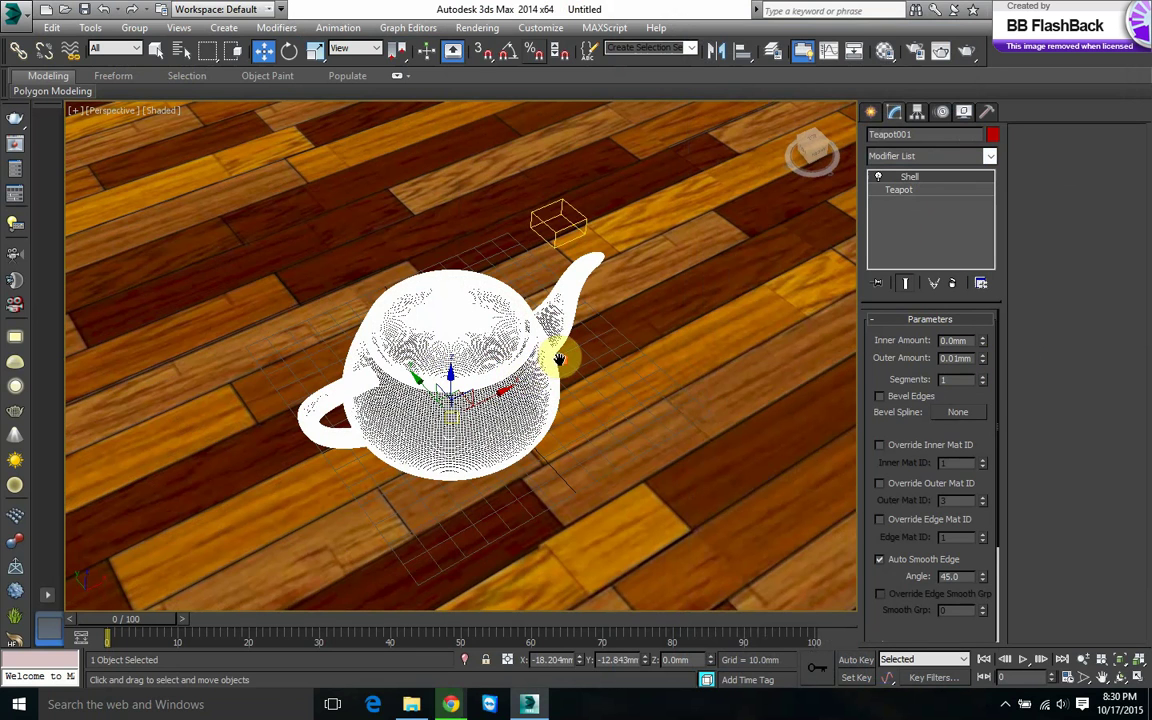
{"action": "scroll", "coordinate": [565, 350], "scroll_direction": "up", "scroll_amount": 4}
{"action": "middle_click_drag", "start_coordinate": [620, 324], "coordinate": [617, 320]}
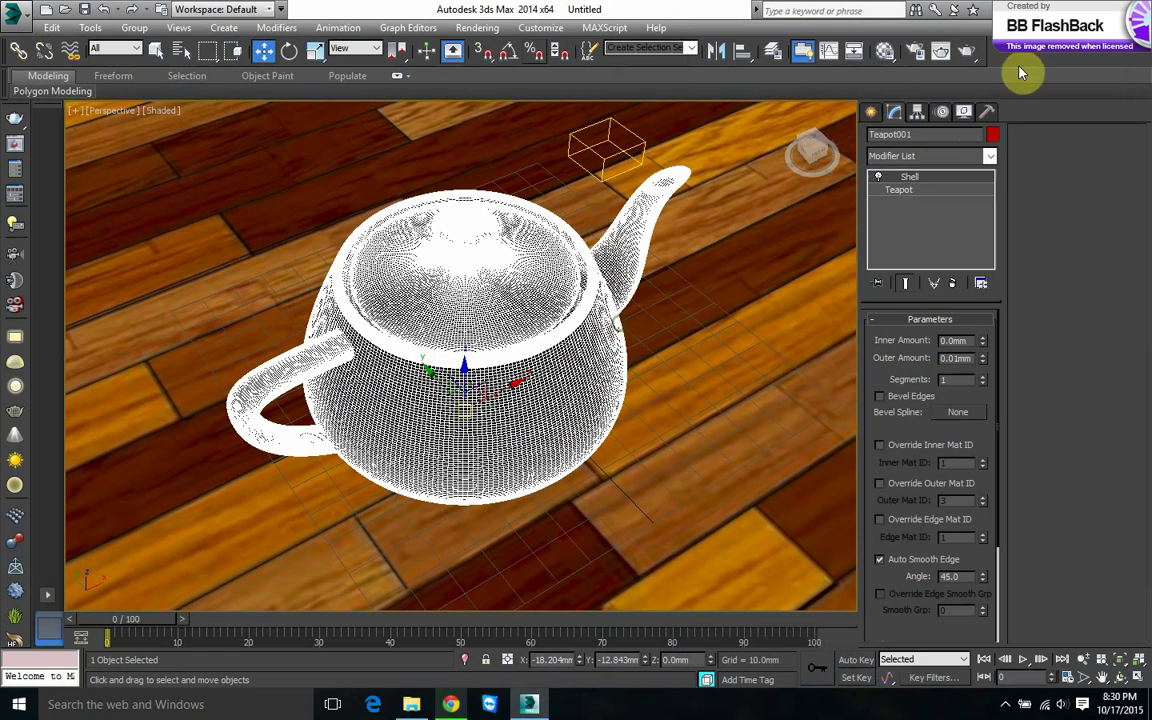
Enable global illumination in the render setup with Irradiance map as primary engine, and turn on ambient occlusion in its advanced settings
{"action": "left_click", "coordinate": [916, 56]}
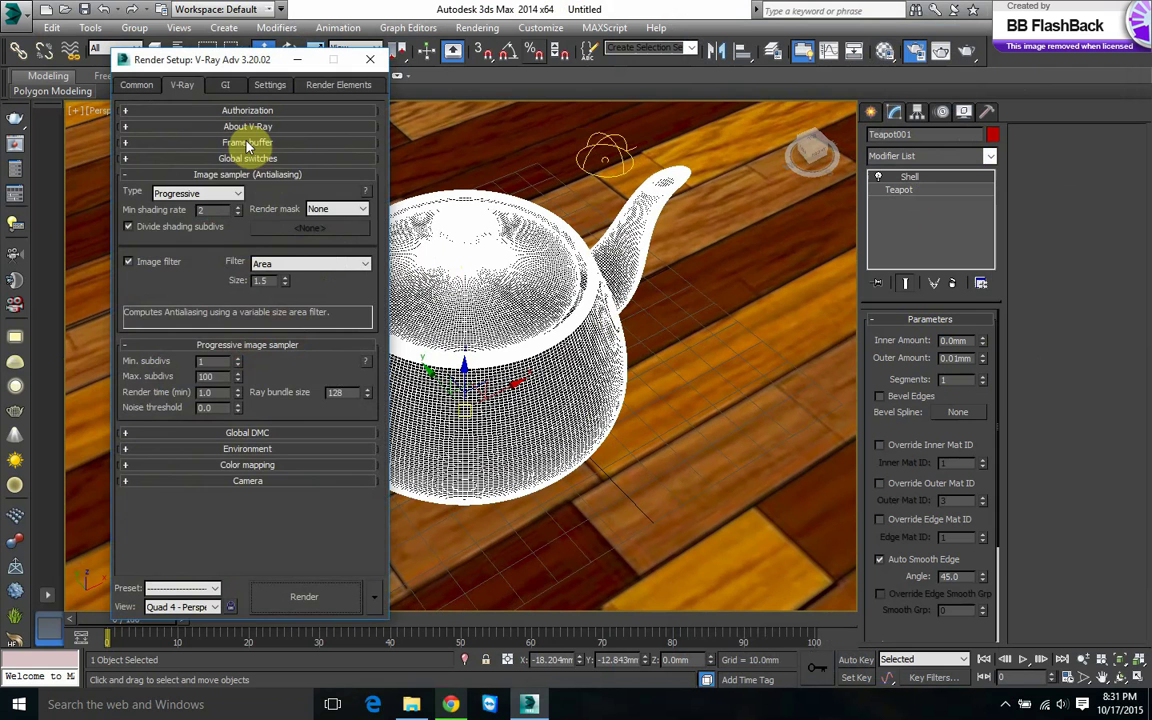
{"action": "left_click", "coordinate": [254, 159]}
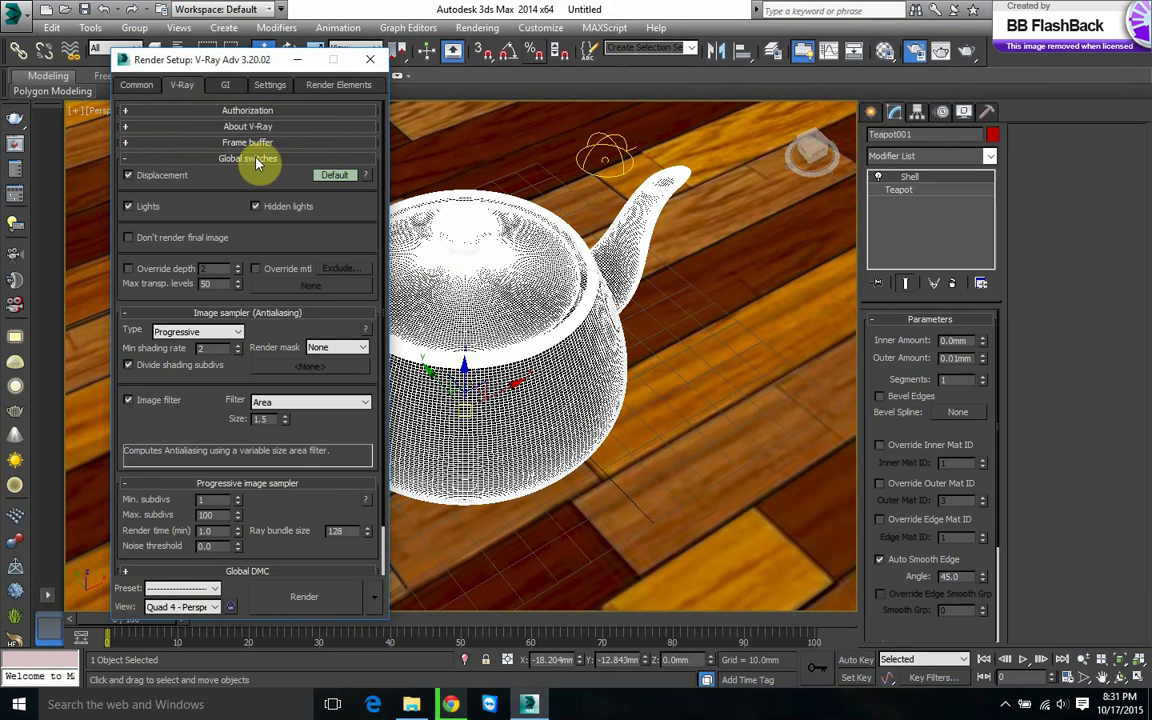
{"action": "scroll", "coordinate": [292, 264], "scroll_direction": "down", "scroll_amount": 1}
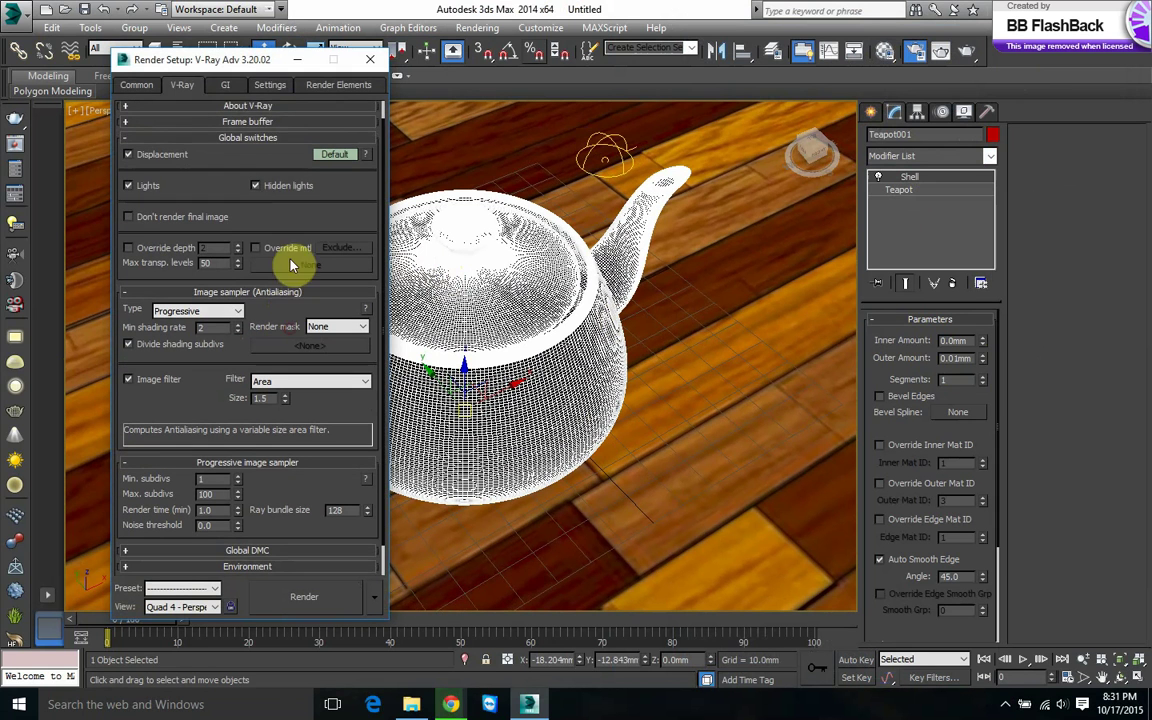
{"action": "left_click", "coordinate": [224, 84]}
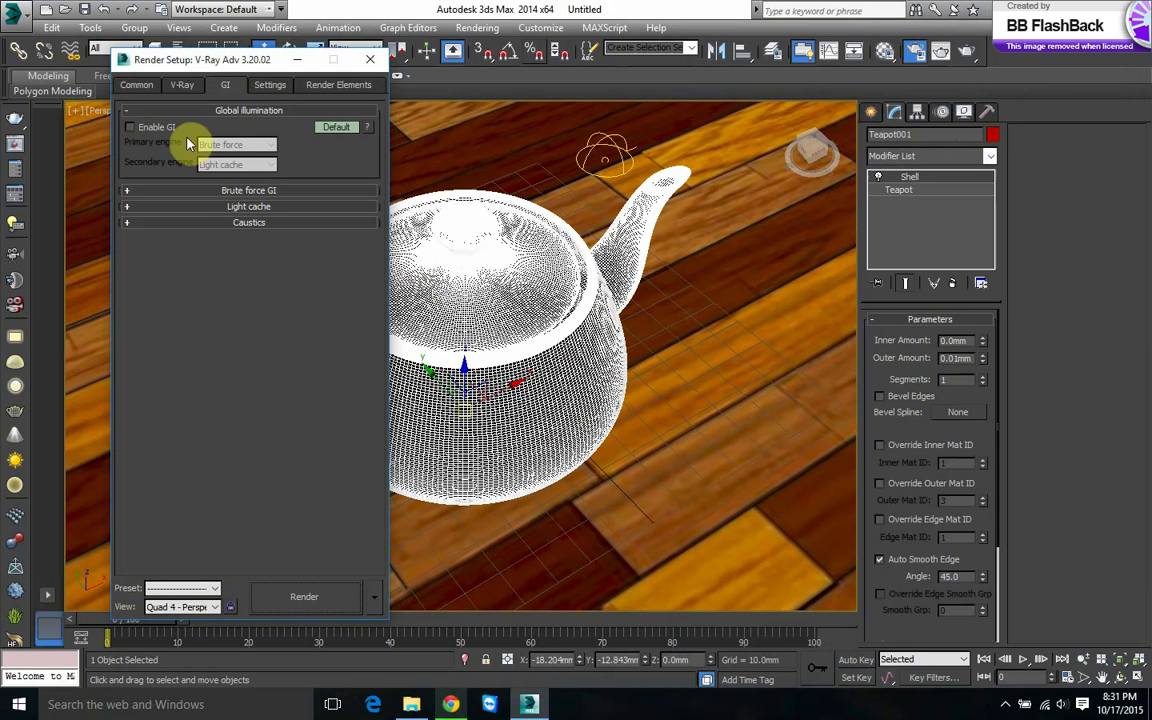
{"action": "left_click", "coordinate": [130, 127]}
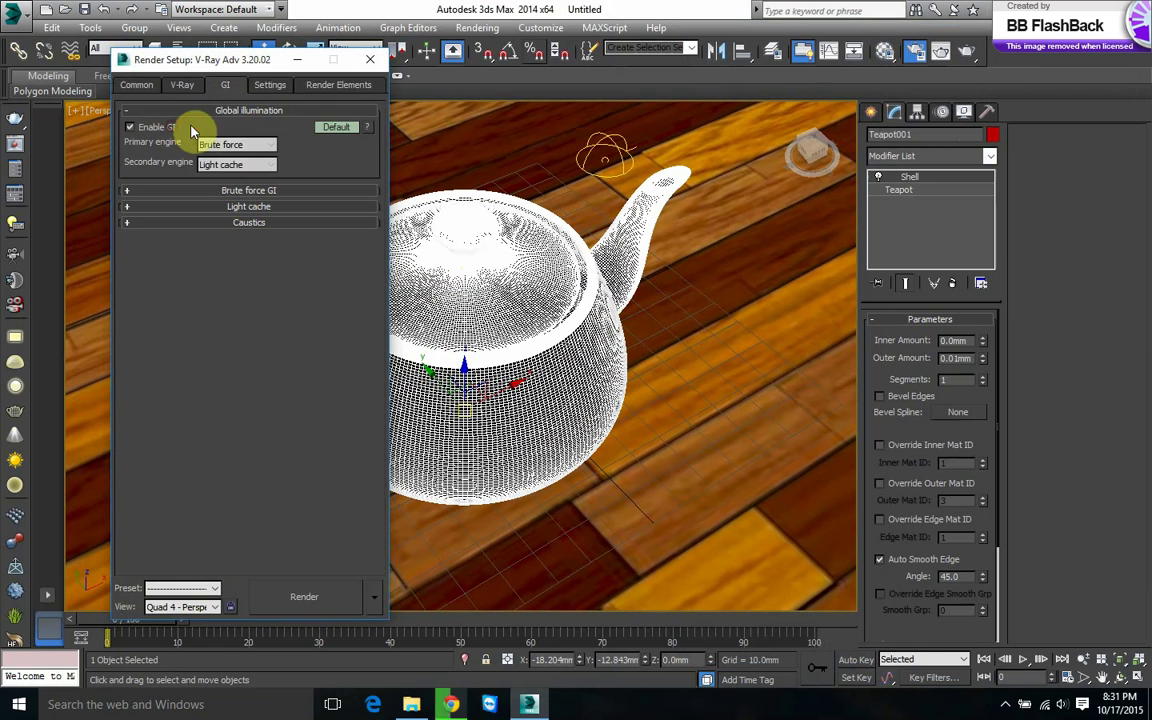
{"action": "left_click", "coordinate": [242, 147]}
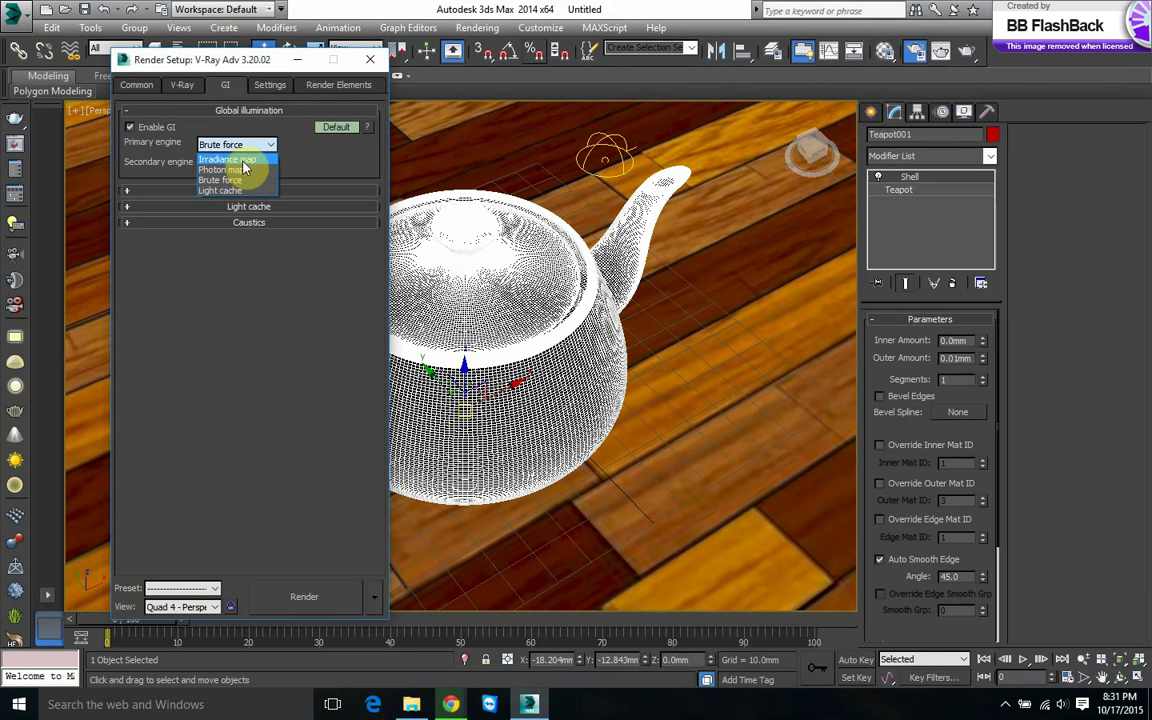
{"action": "left_click", "coordinate": [230, 159]}
{"action": "left_click", "coordinate": [330, 127]}
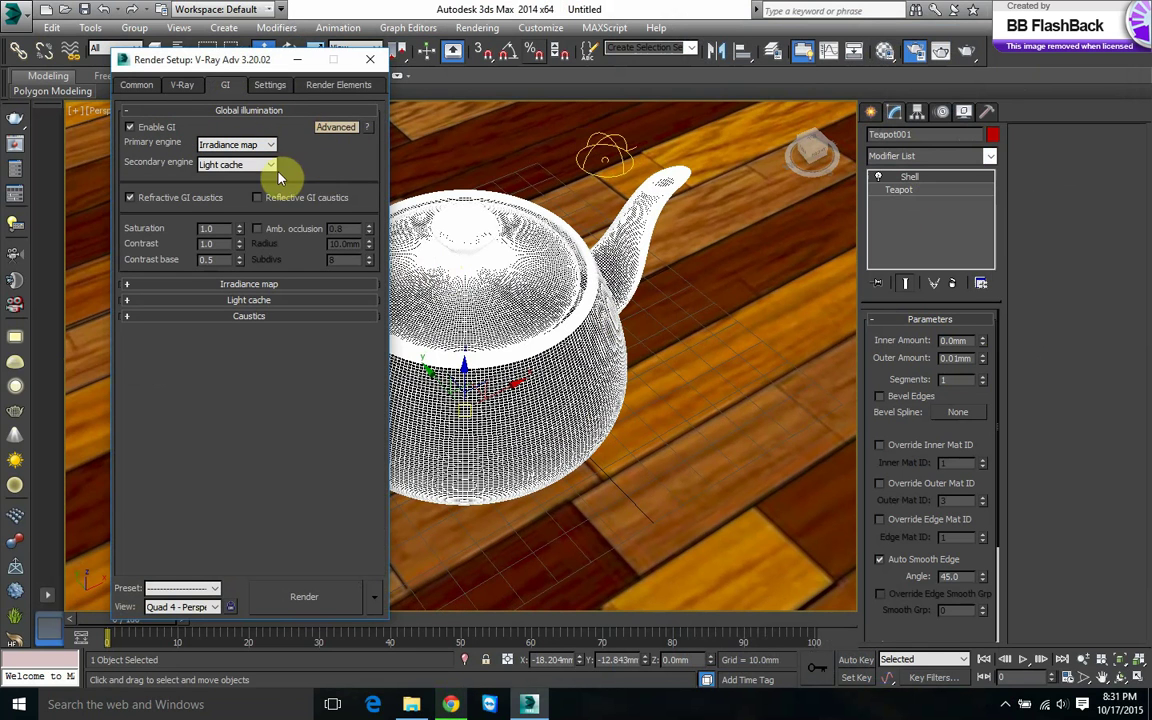
{"action": "left_click", "coordinate": [257, 229]}
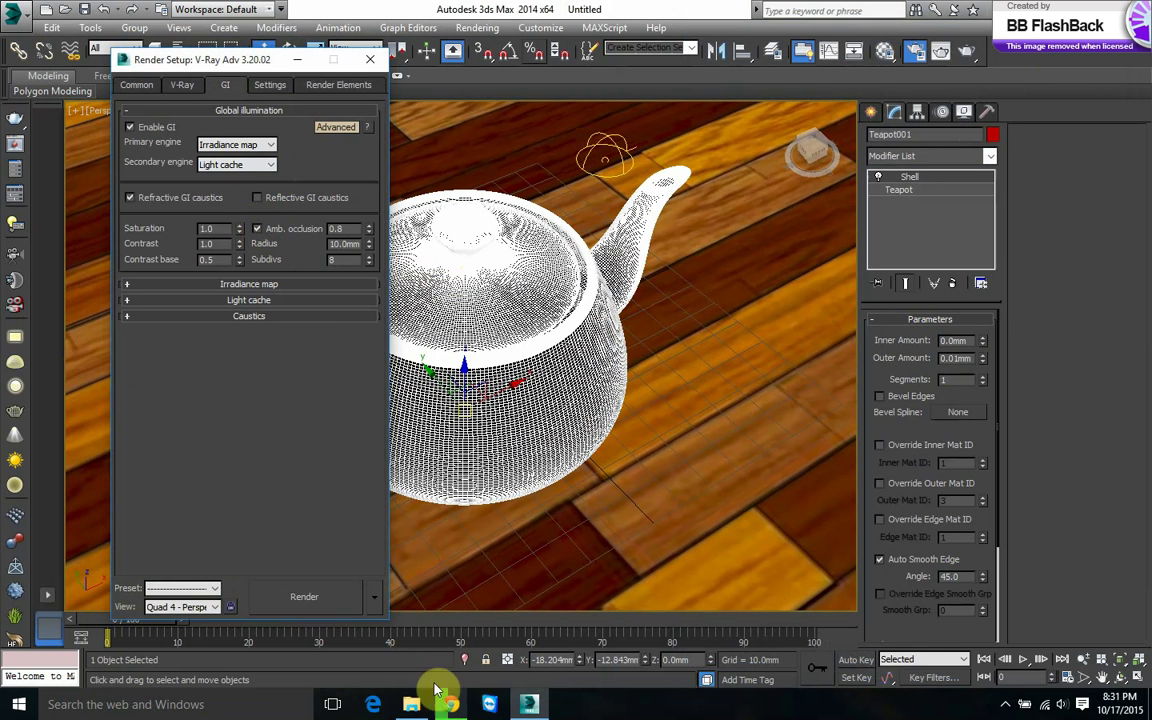
Set the irradiance map preset to Medium in advanced mode, and set the ambient occlusion subdivs to 24
{"action": "left_click", "coordinate": [258, 284]}
{"action": "left_click", "coordinate": [262, 305]}
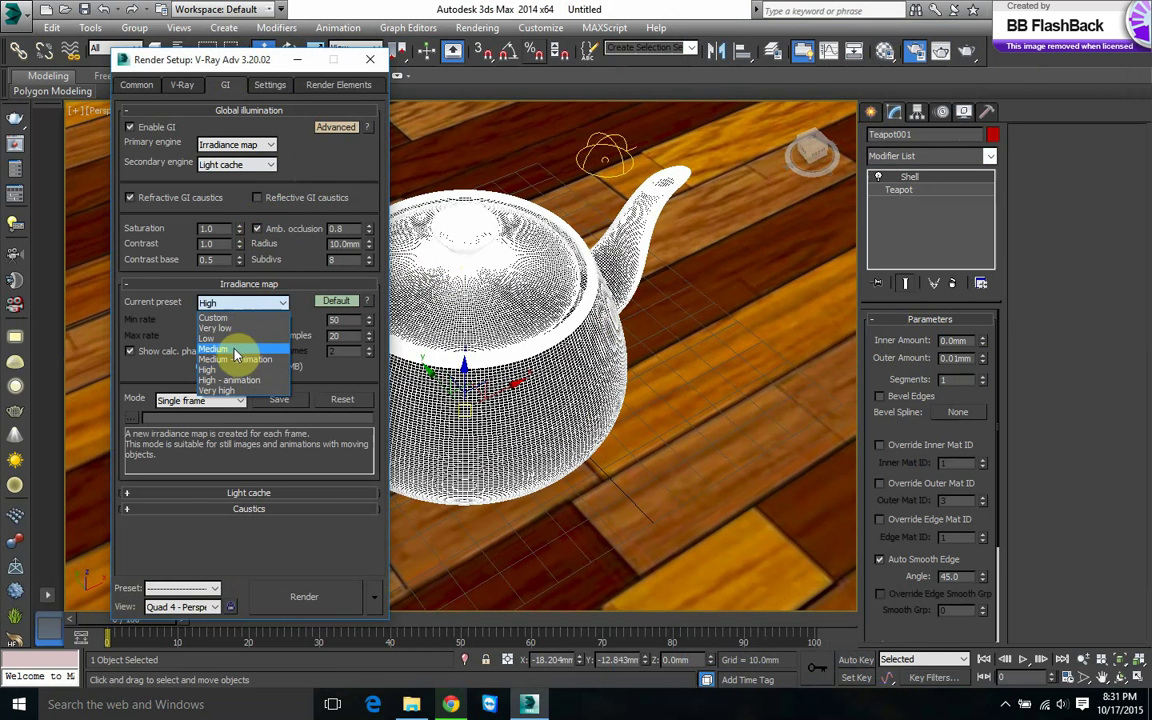
{"action": "left_click", "coordinate": [235, 349]}
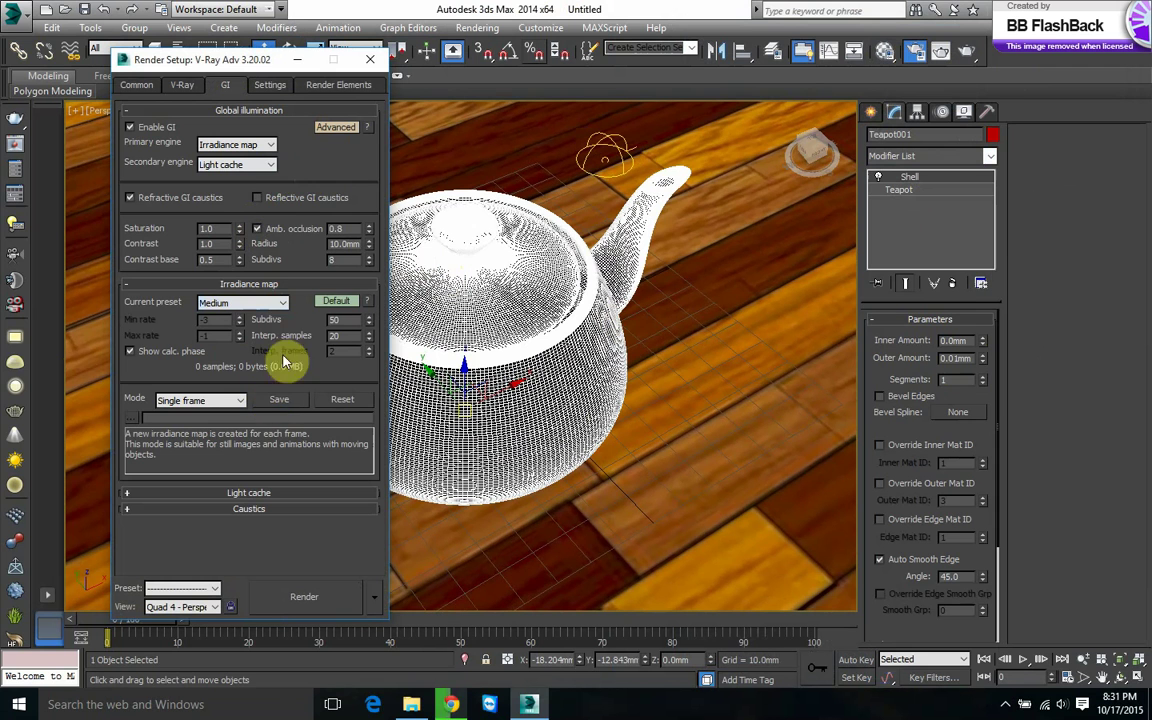
{"action": "left_click", "coordinate": [335, 301]}
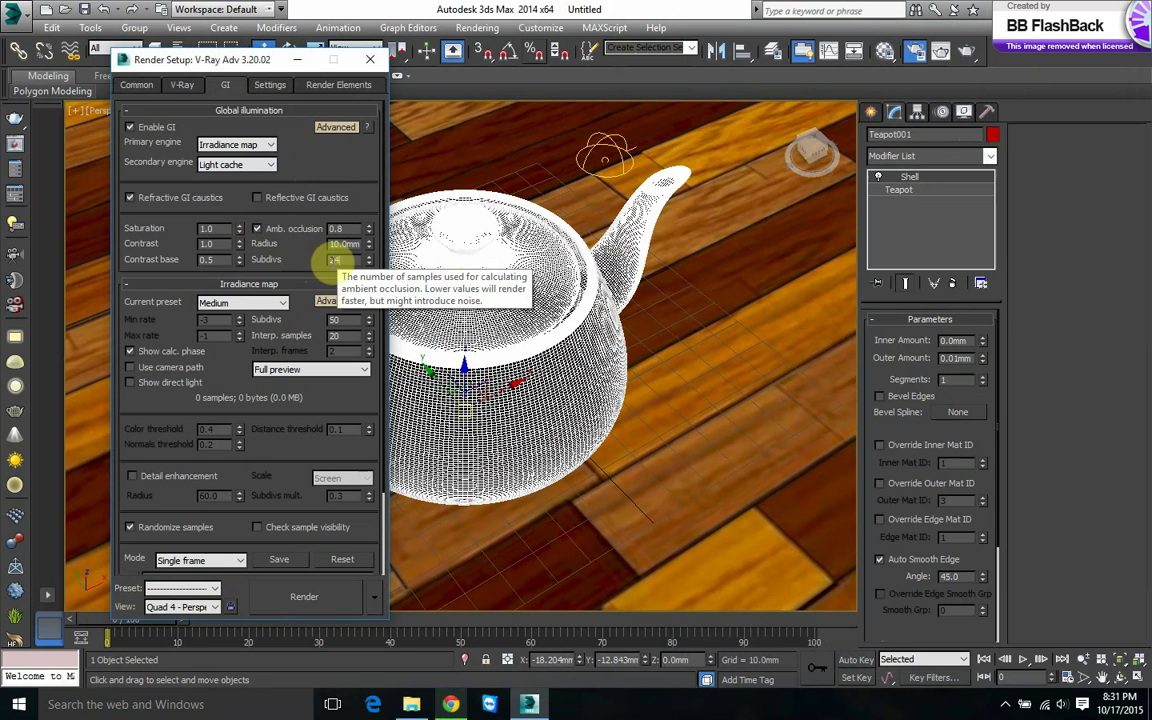
Expand the light cache settings and set the subdivs to 350
{"action": "scroll", "coordinate": [275, 465], "scroll_direction": "down", "scroll_amount": 1}
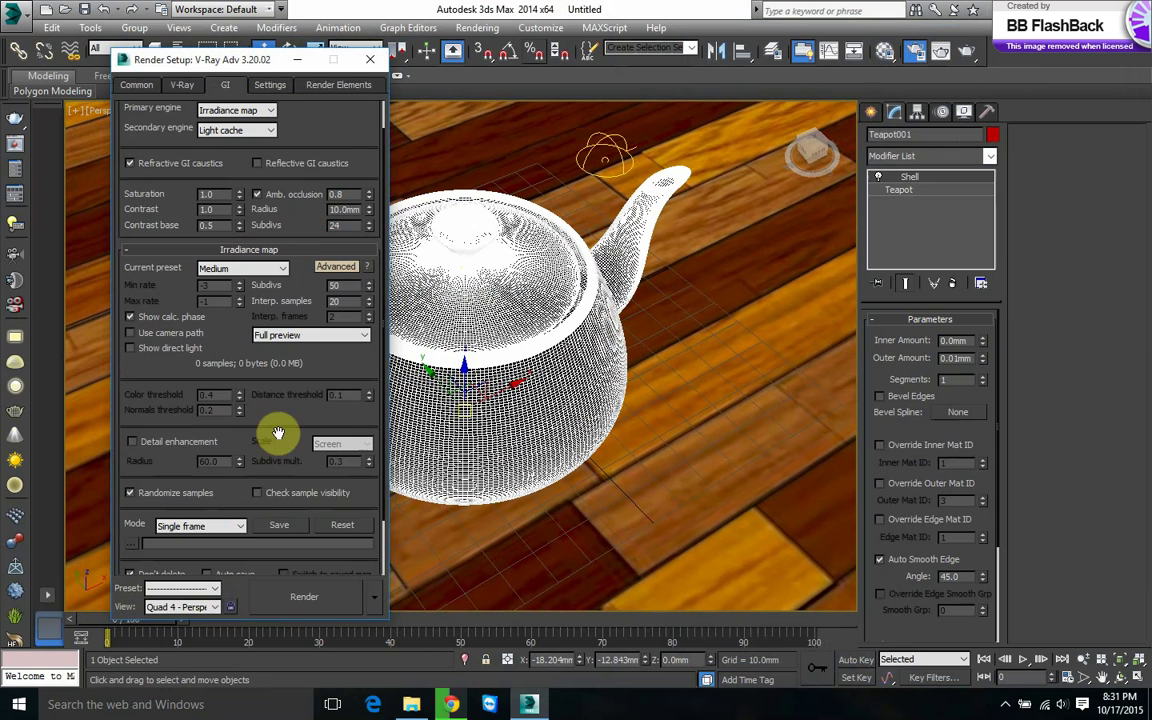
{"action": "scroll", "coordinate": [260, 440], "scroll_direction": "down", "scroll_amount": 2}
{"action": "left_click", "coordinate": [239, 550]}
{"action": "scroll", "coordinate": [239, 520], "scroll_direction": "down", "scroll_amount": 3}
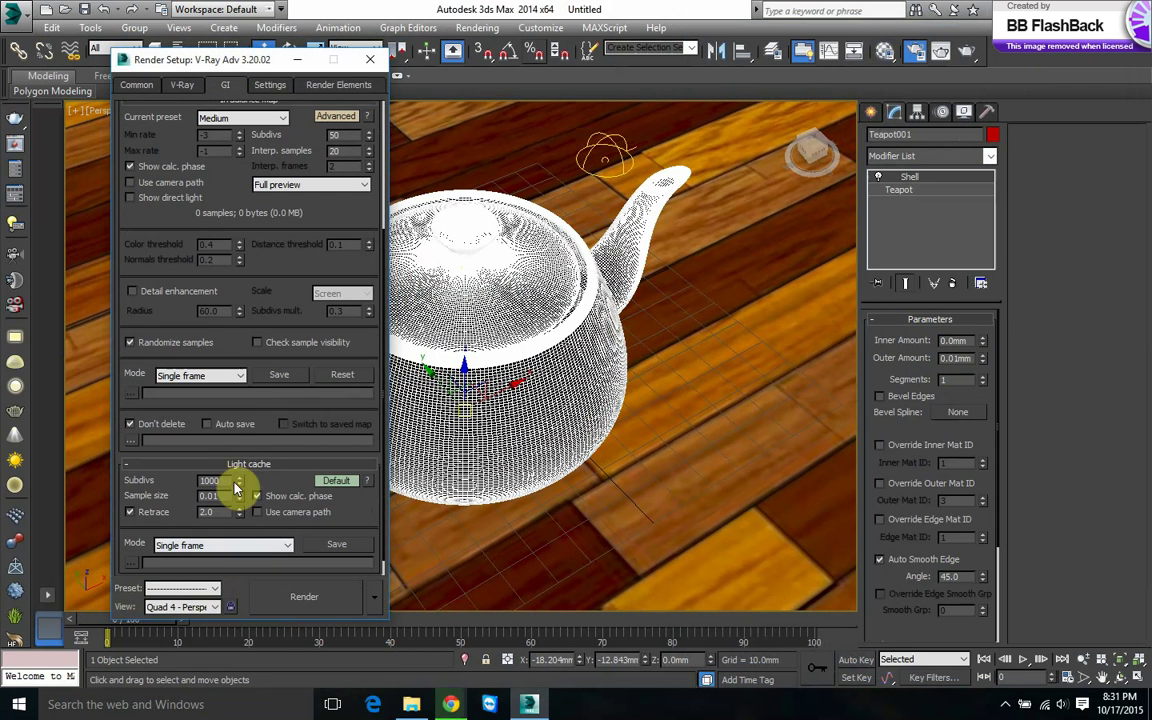
{"action": "left_click_drag", "start_coordinate": [231, 477], "coordinate": [163, 477]}
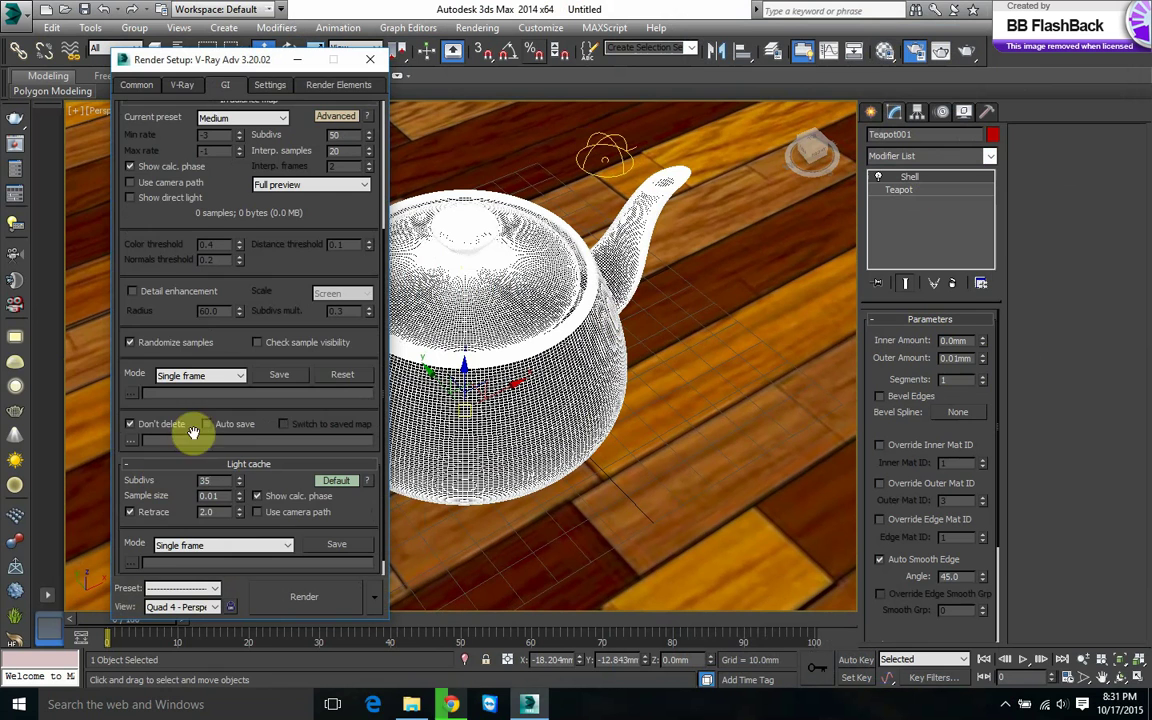
Set the image sampler type to Adaptive and expand the Global DMC and color mapping settings
{"action": "left_click", "coordinate": [182, 86]}
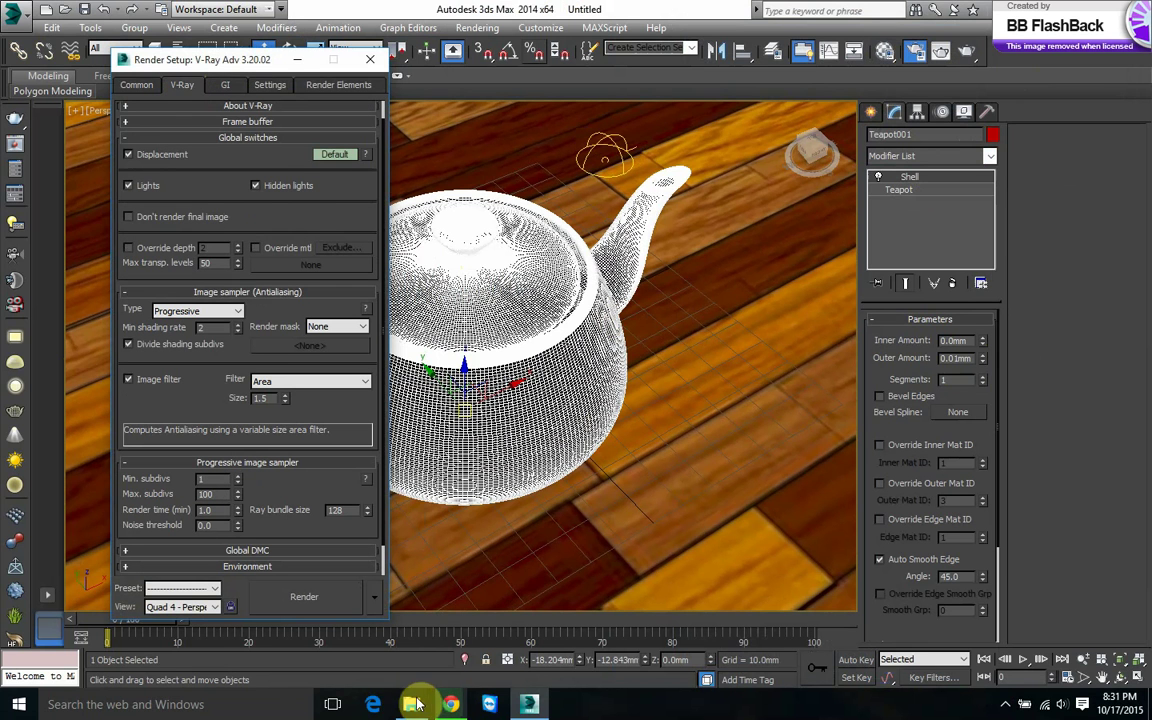
{"action": "scroll", "coordinate": [283, 220], "scroll_direction": "down", "scroll_amount": 1}
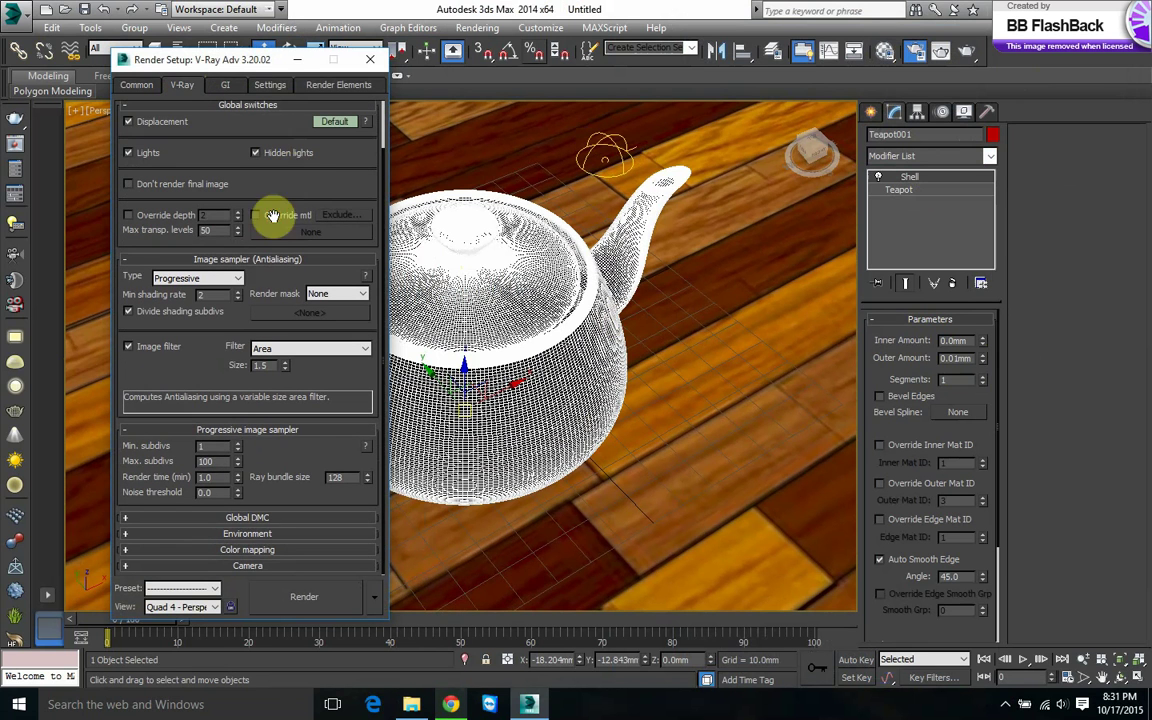
{"action": "left_click", "coordinate": [267, 518]}
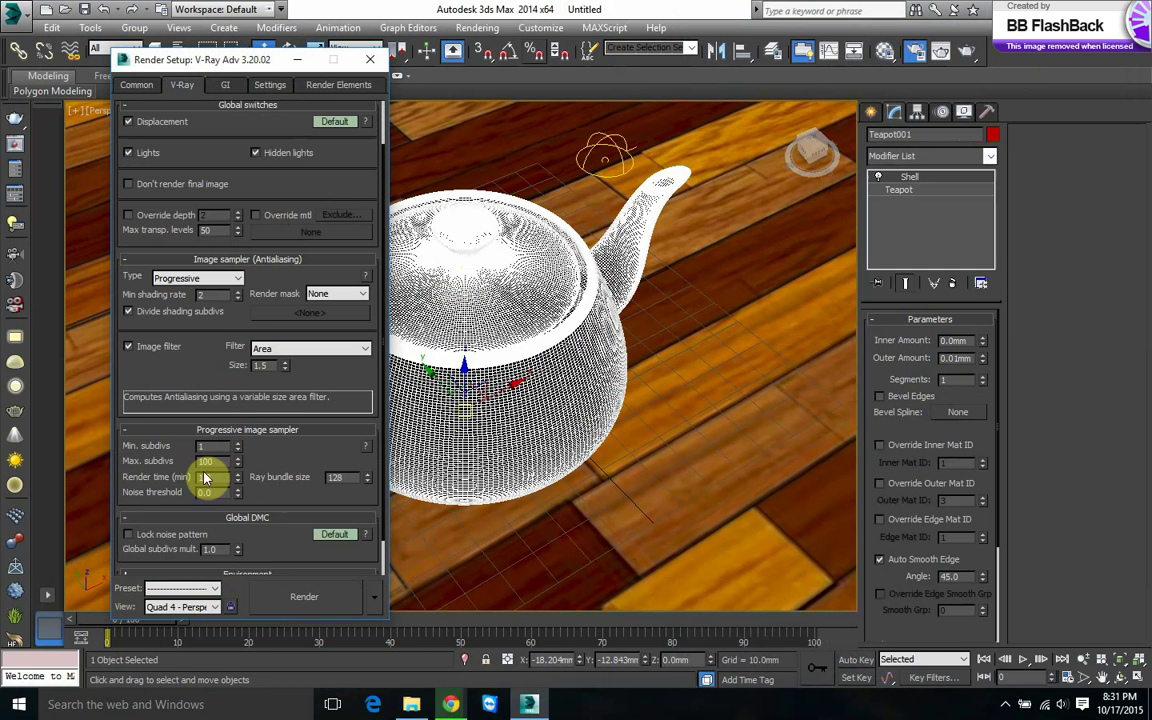
{"action": "left_click", "coordinate": [212, 278]}
{"action": "left_click", "coordinate": [200, 303]}
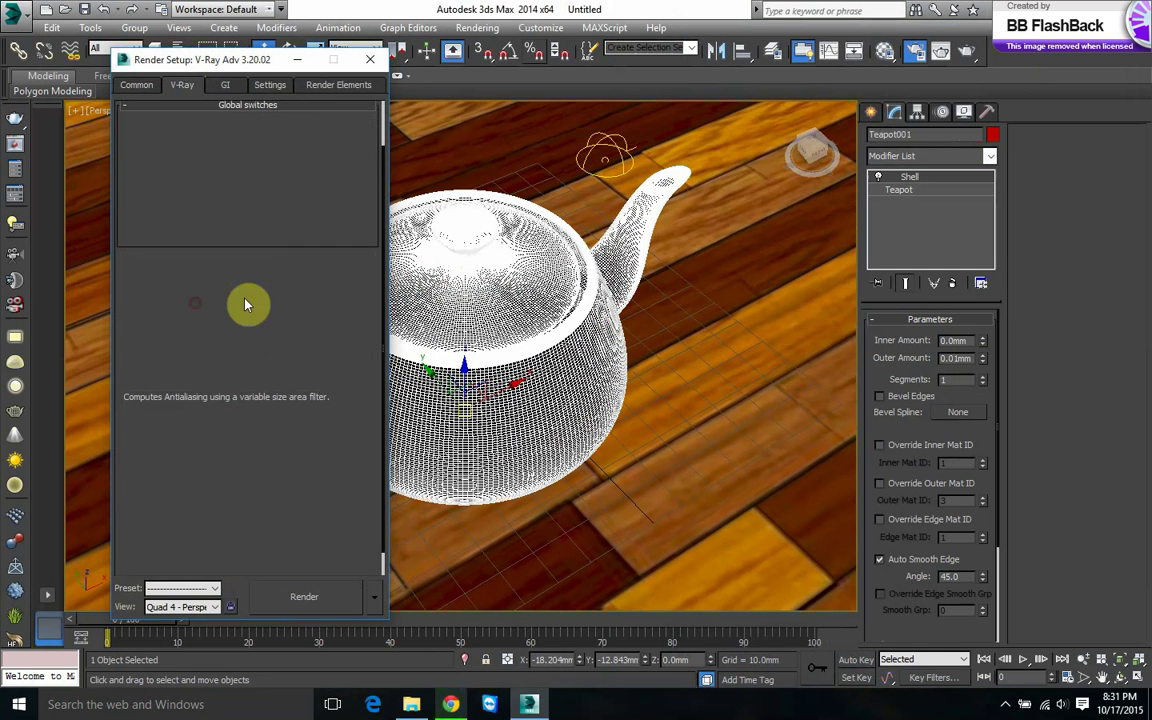
{"action": "scroll", "coordinate": [279, 300], "scroll_direction": "down", "scroll_amount": 1}
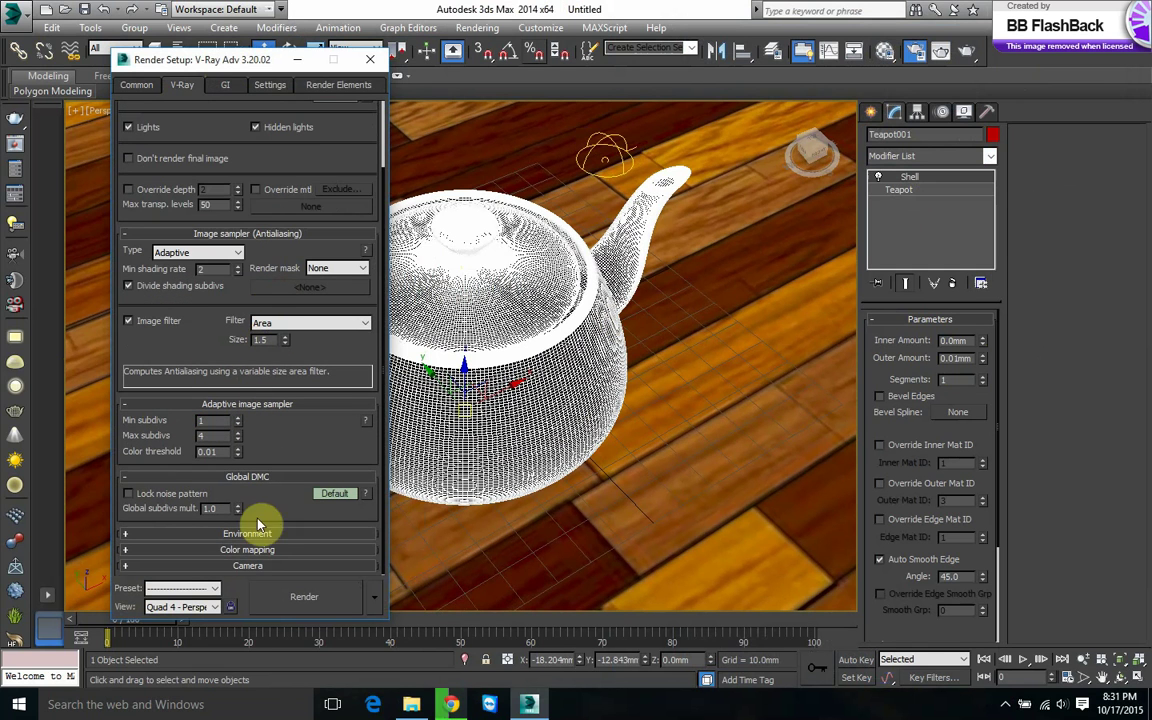
{"action": "scroll", "coordinate": [258, 556], "scroll_direction": "down", "scroll_amount": 1}
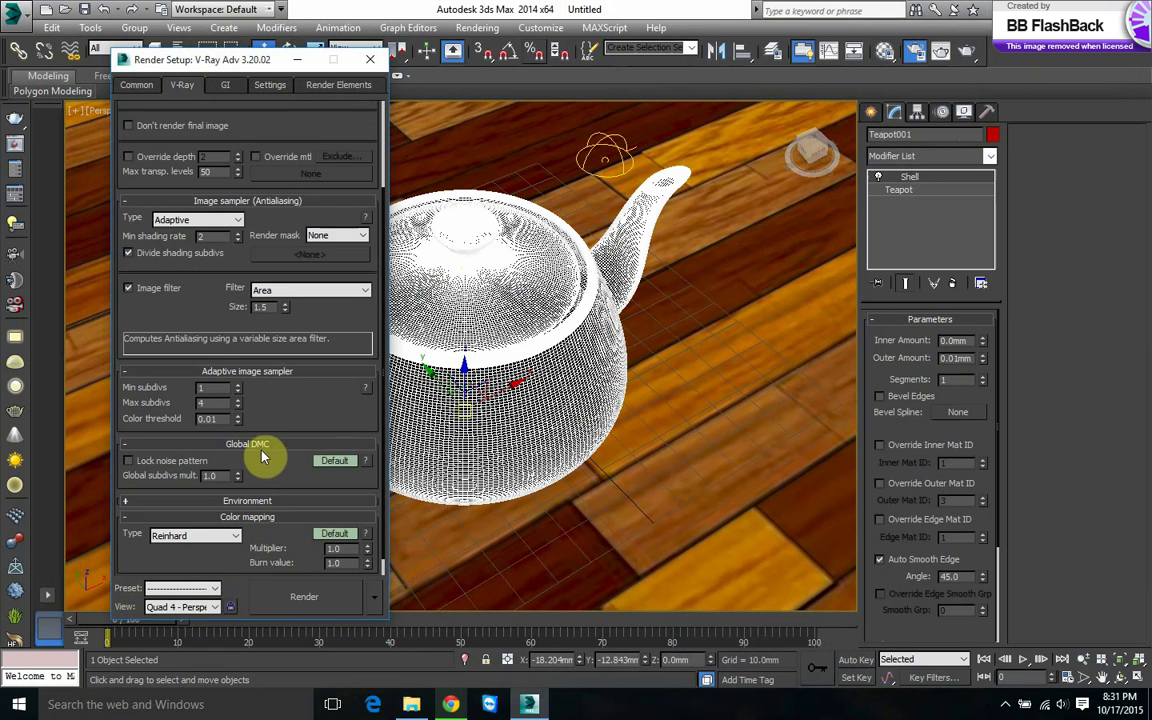
Set the adaptive sampler's min subdivs to 4 and max subdivs to 8, and the minimum shading rate to 4
{"action": "type", "text": "4"}
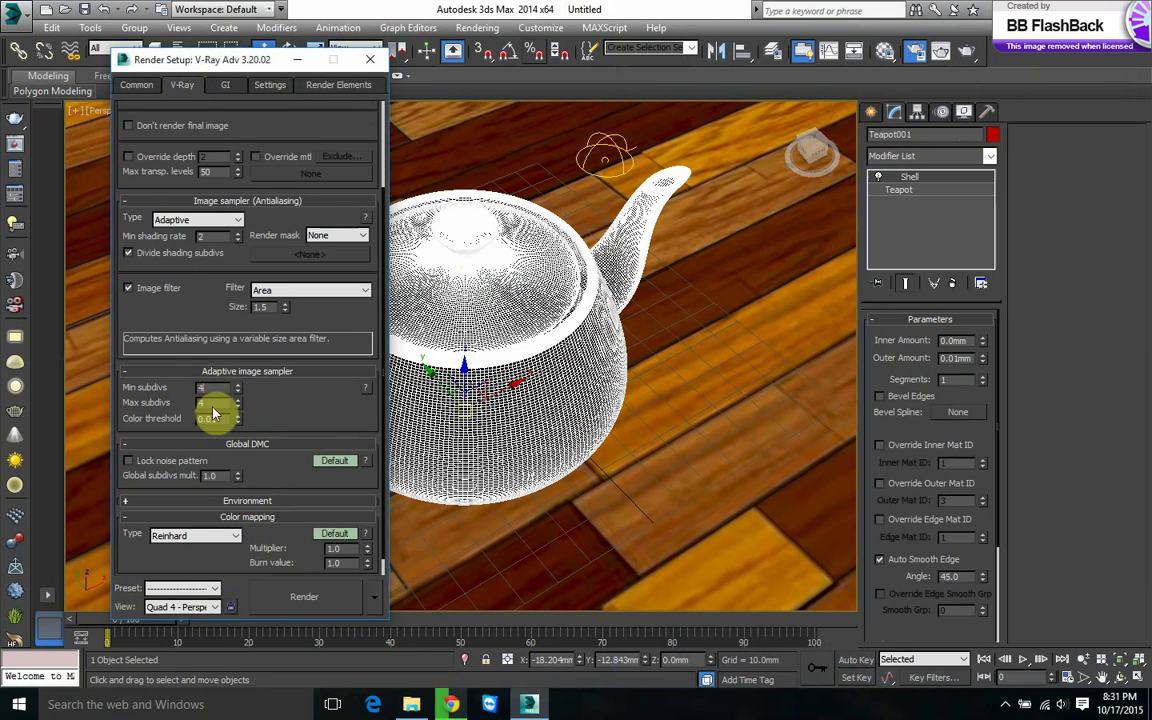
{"action": "key", "text": "Tab"}
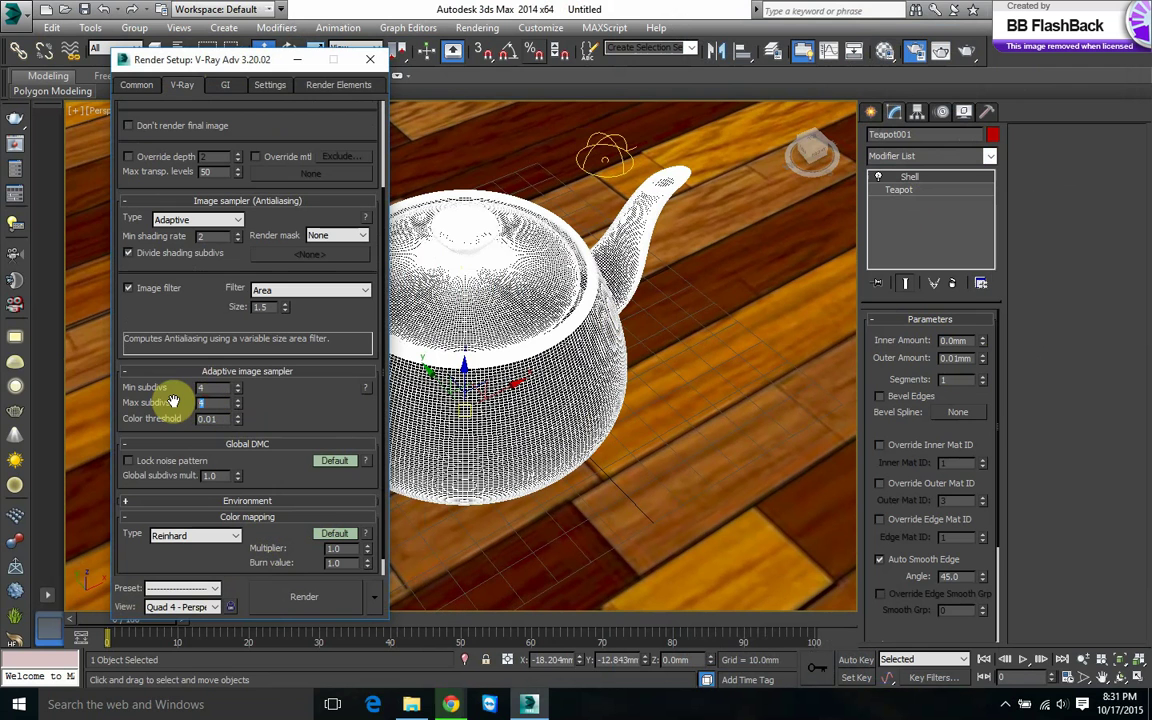
{"action": "type", "text": "8"}
{"action": "scroll", "coordinate": [219, 305], "scroll_direction": "up", "scroll_amount": 2}
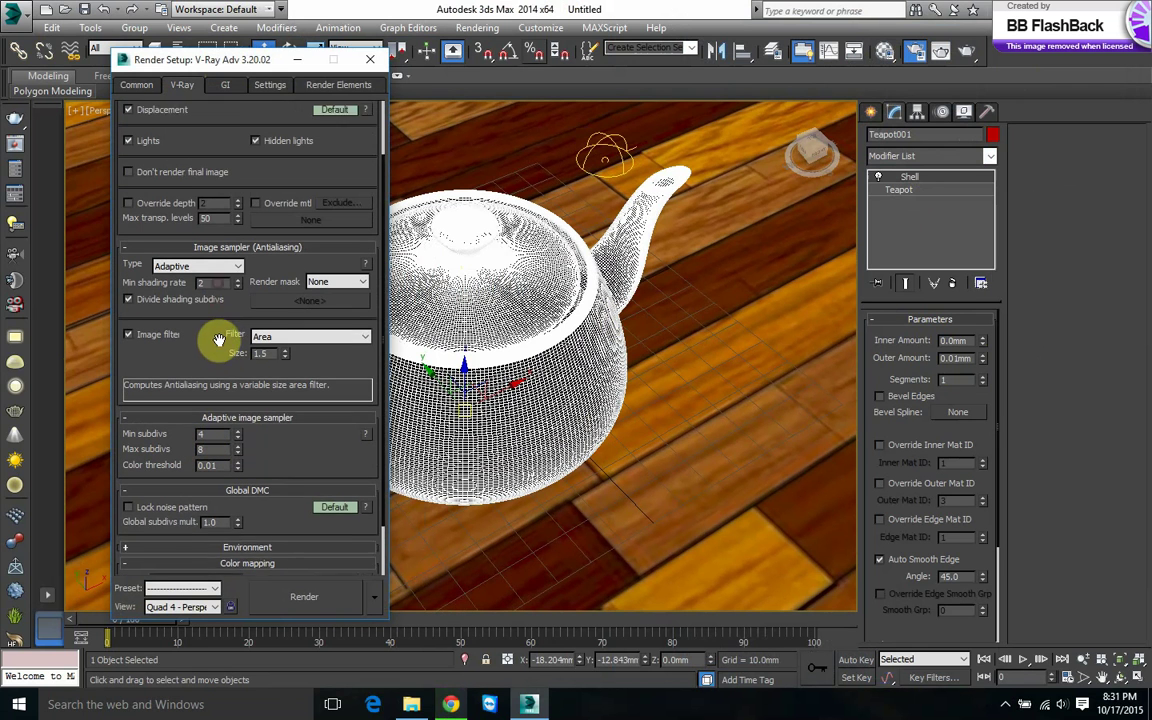
{"action": "double_click", "coordinate": [205, 300]}
{"action": "type", "text": "4"}
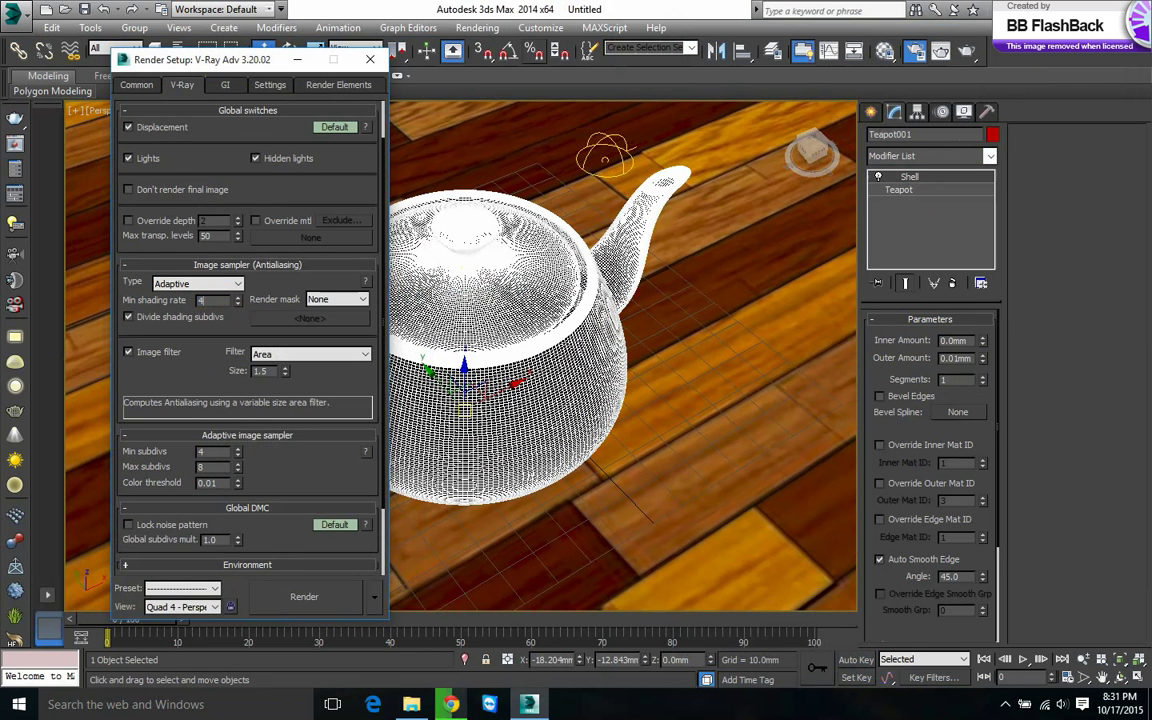
Close the render setup, render the Perspective view, and move the V-Ray frame buffer clear of the rendering progress window
{"action": "left_click", "coordinate": [225, 85]}
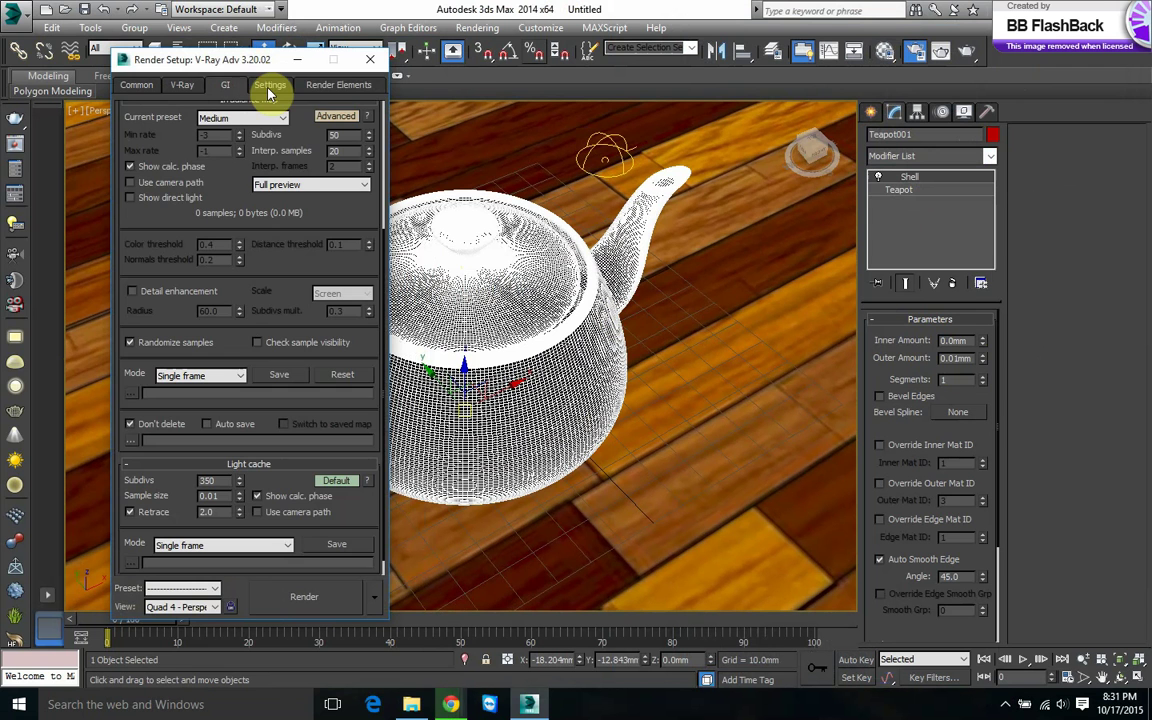
{"action": "left_click", "coordinate": [268, 88]}
{"action": "left_click", "coordinate": [370, 59]}
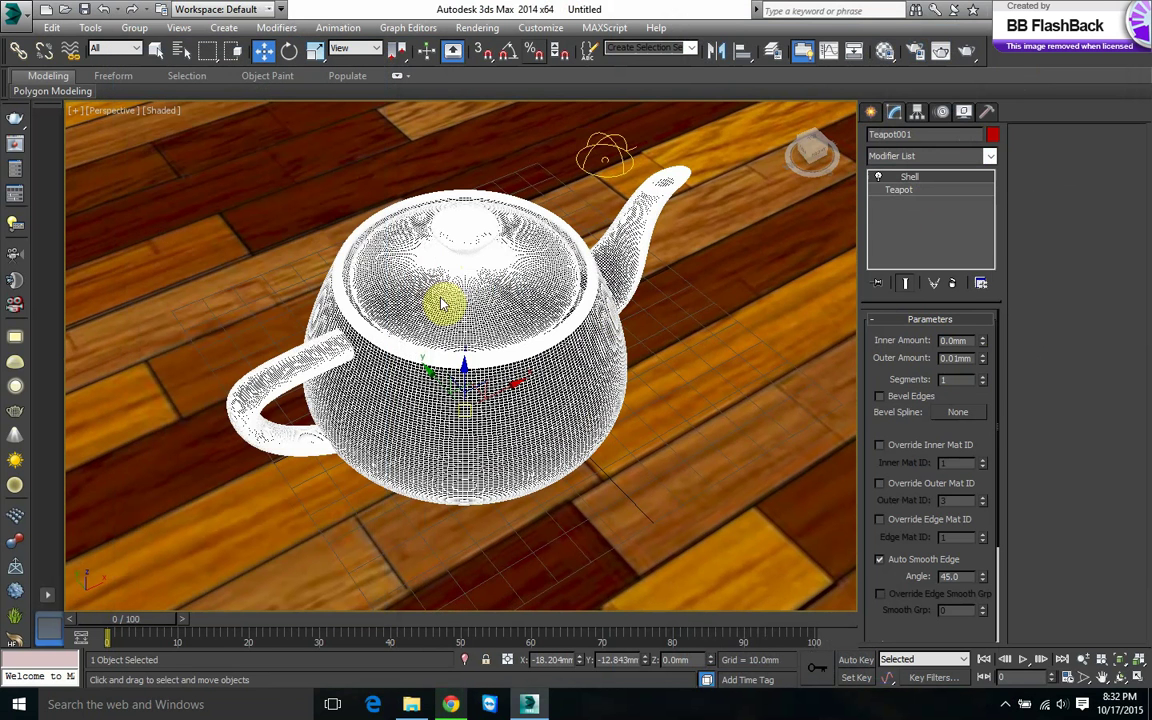
{"action": "key", "text": "shift+q"}
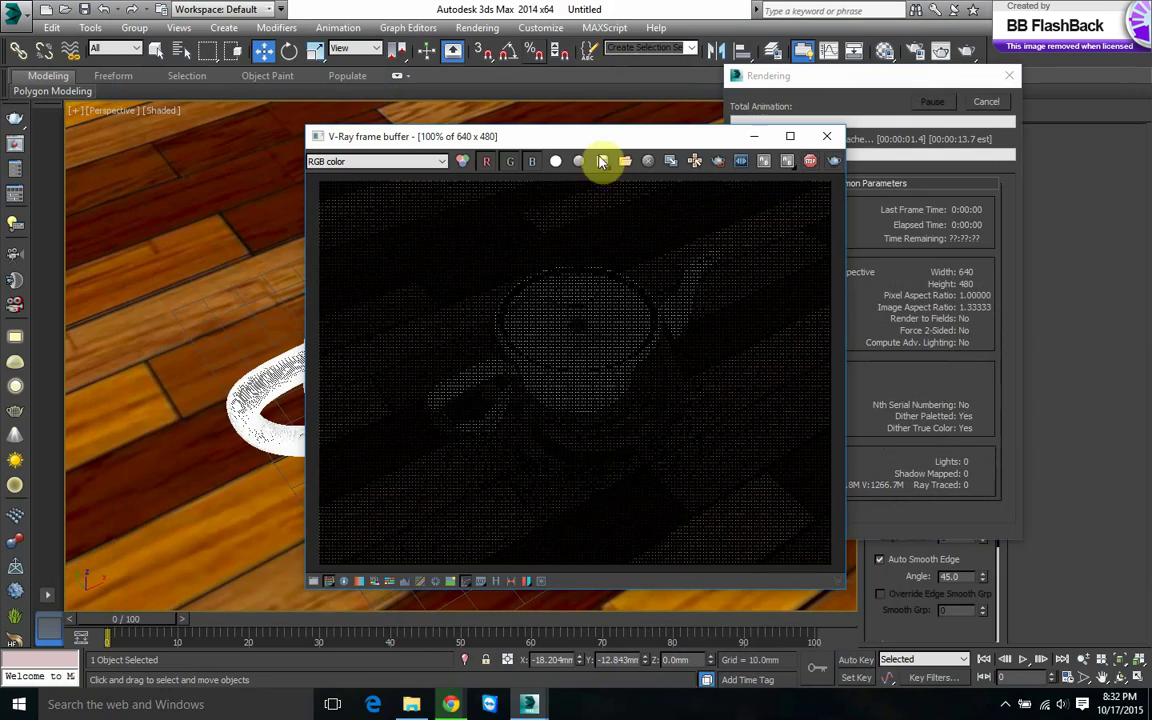
{"action": "left_click_drag", "start_coordinate": [594, 136], "coordinate": [370, 90]}
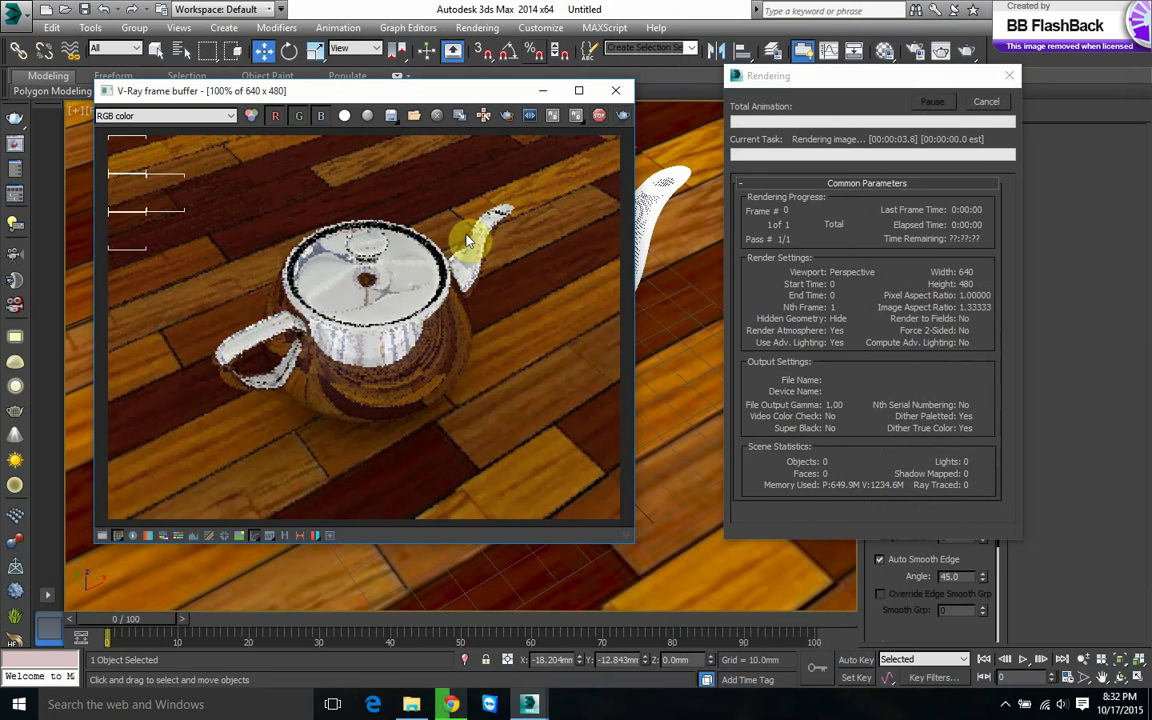
Switch to Chrome and skip the ad playing before the Maroon 5 - Maps video on YouTube
{"action": "left_click", "coordinate": [451, 704]}
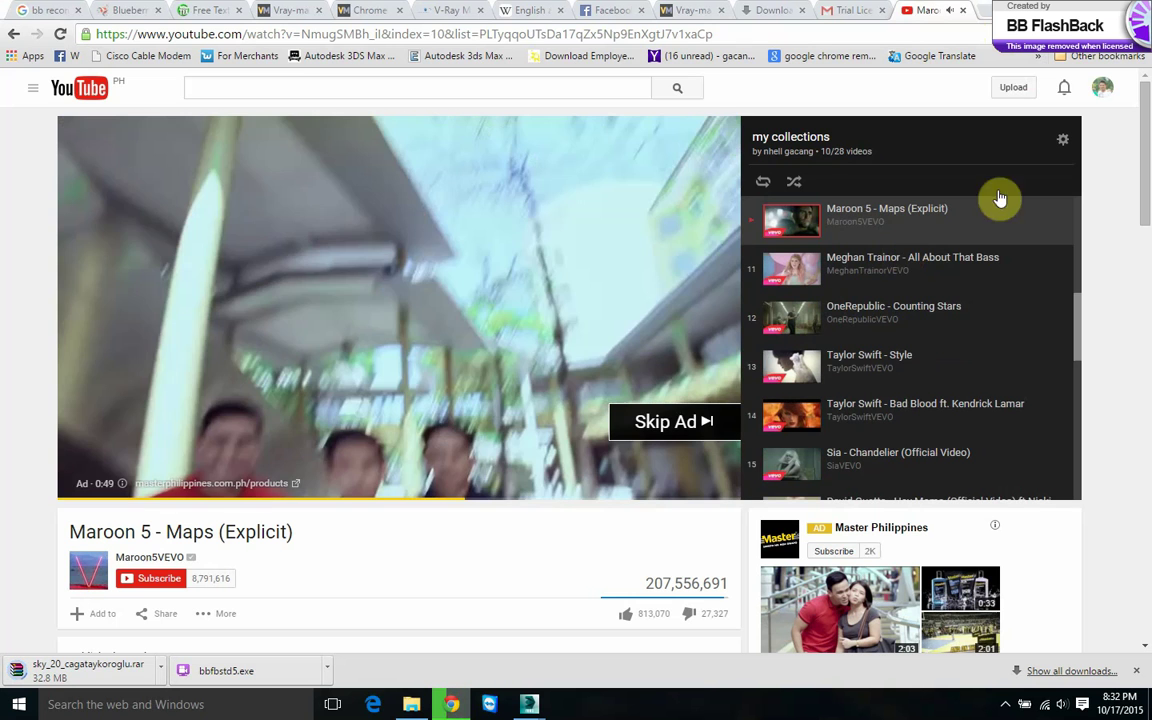
{"action": "key", "text": "alt+Tab"}
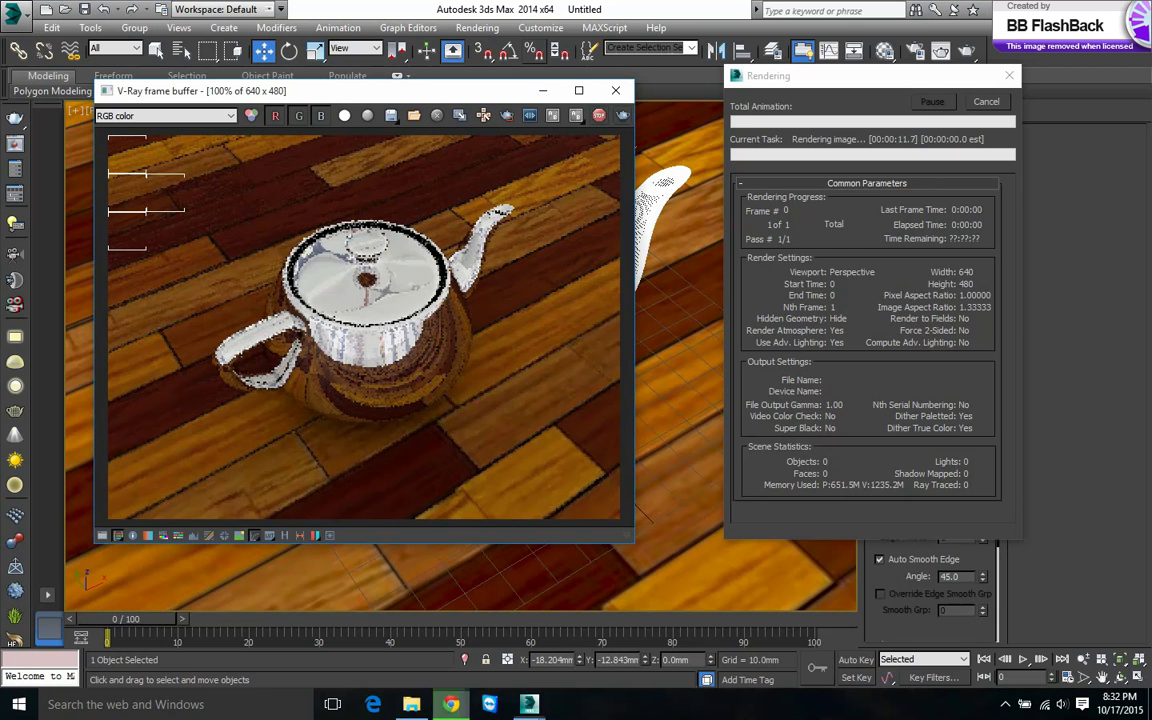
{"action": "left_click", "coordinate": [452, 705]}
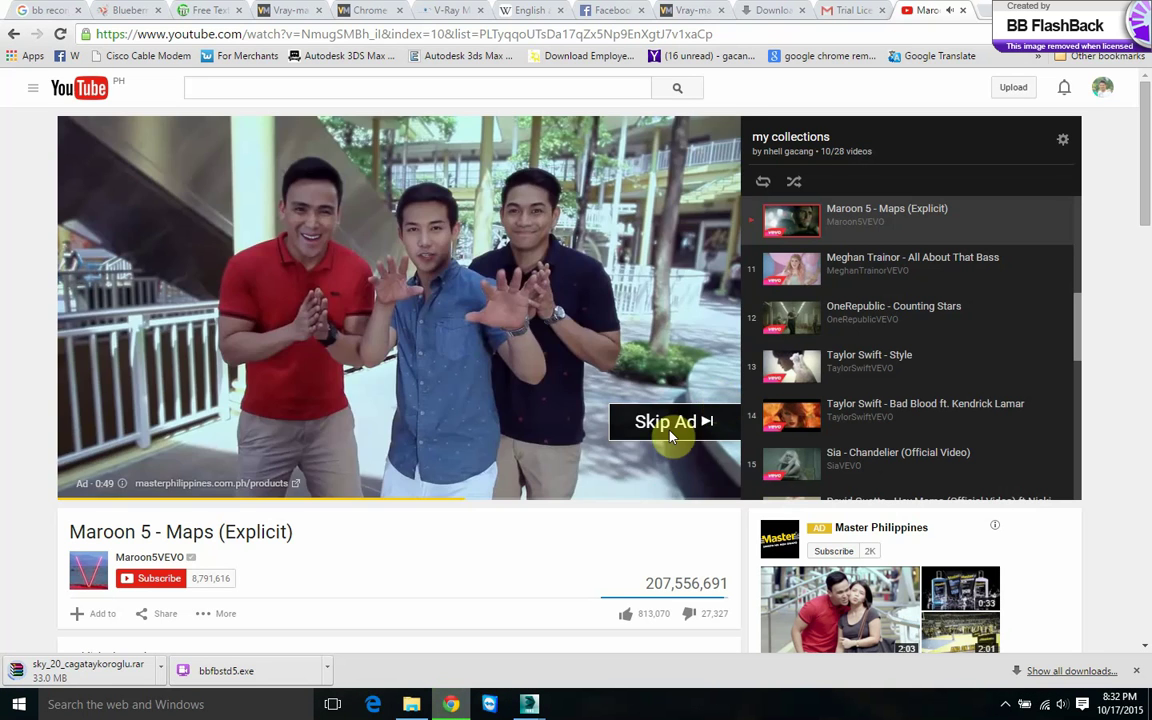
{"action": "left_click", "coordinate": [675, 424]}
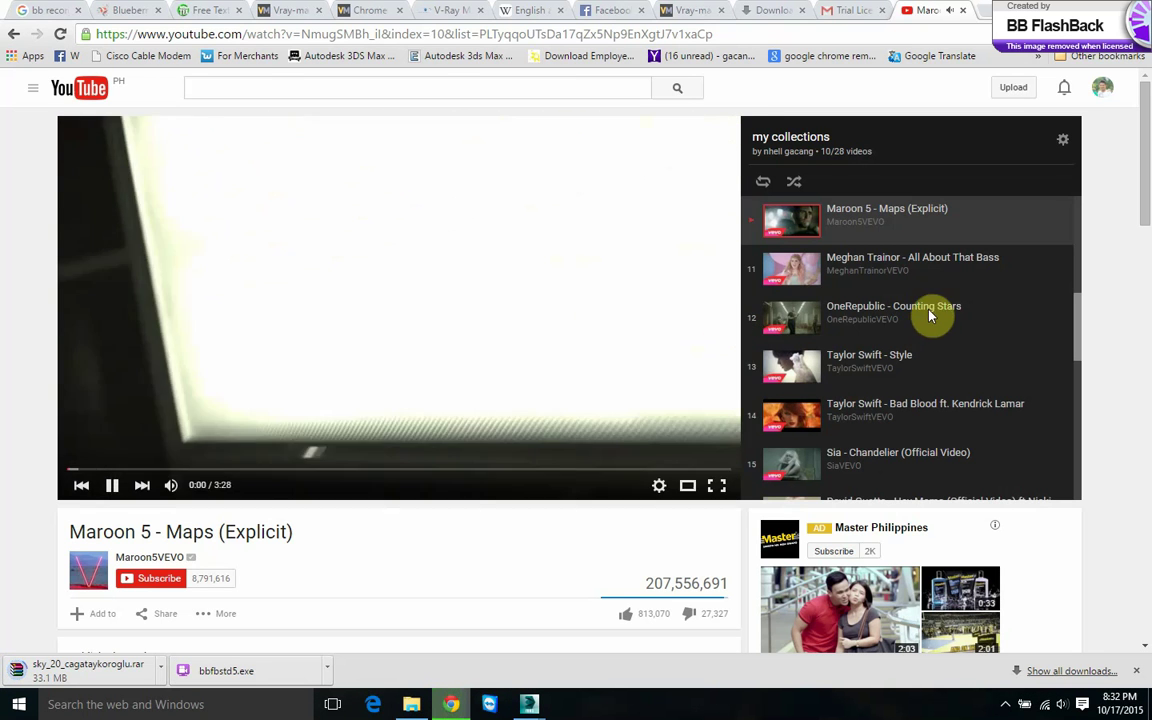
Play Wiz Khalifa - See You Again ft. Charlie Puth from the my collections playlist
{"action": "scroll", "coordinate": [966, 260], "scroll_direction": "up", "scroll_amount": 1}
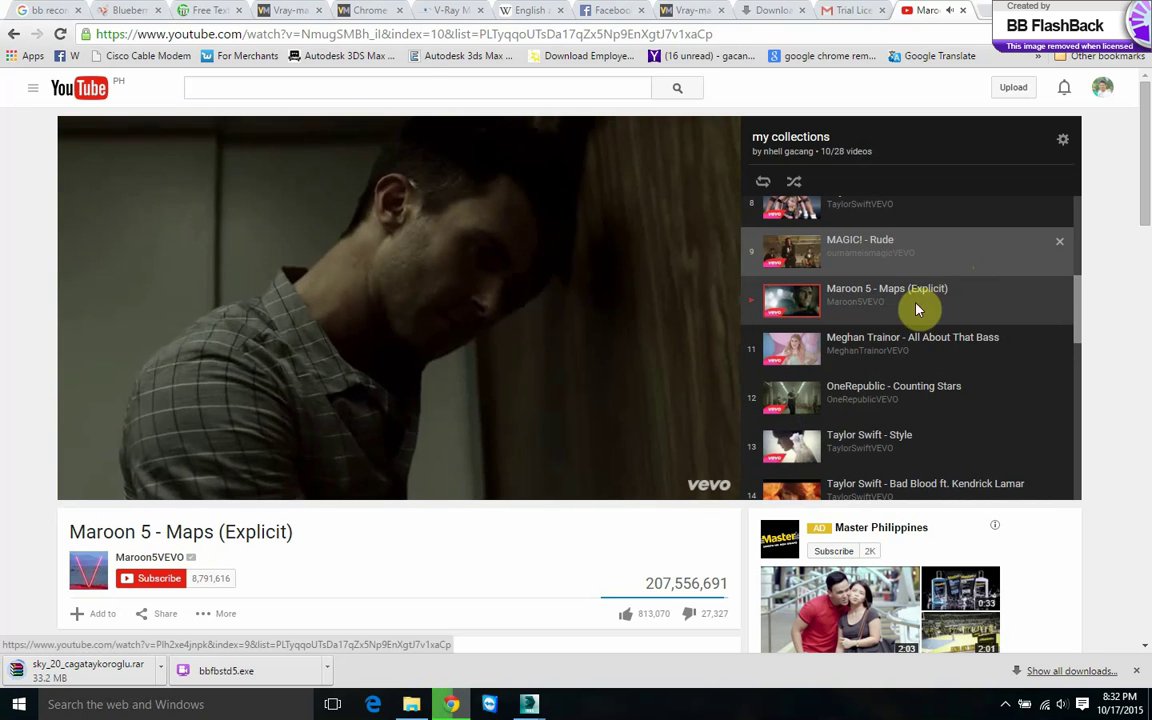
{"action": "scroll", "coordinate": [919, 398], "scroll_direction": "up", "scroll_amount": 3}
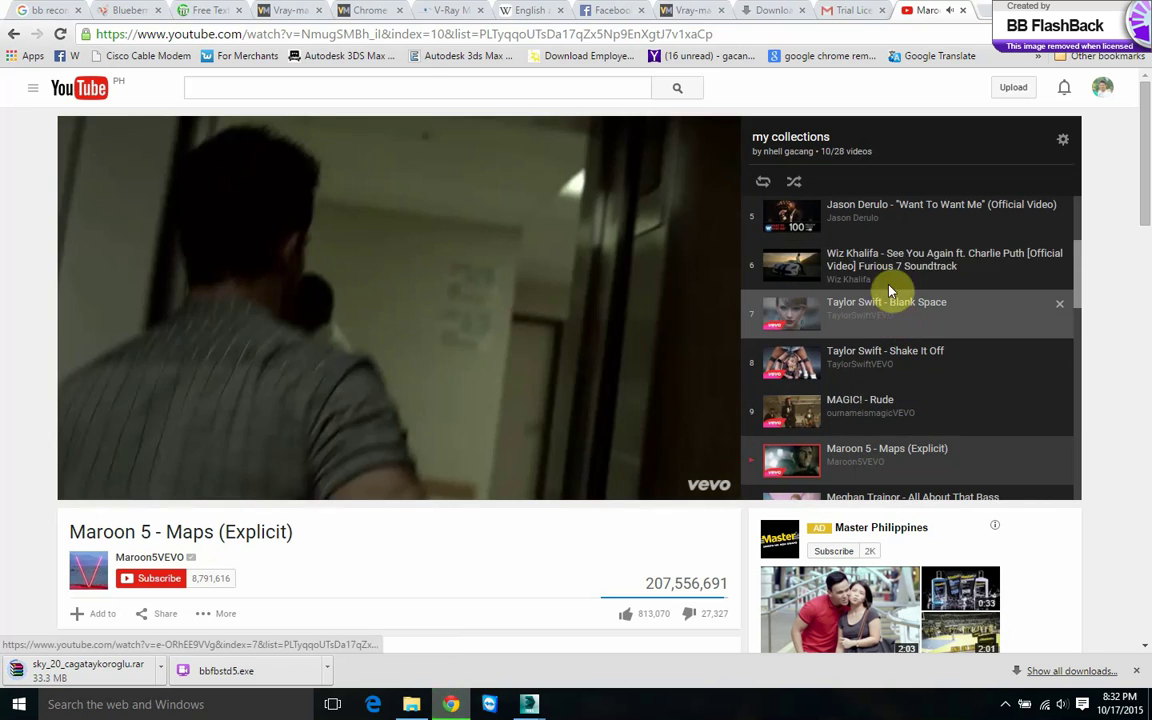
{"action": "left_click", "coordinate": [883, 268]}
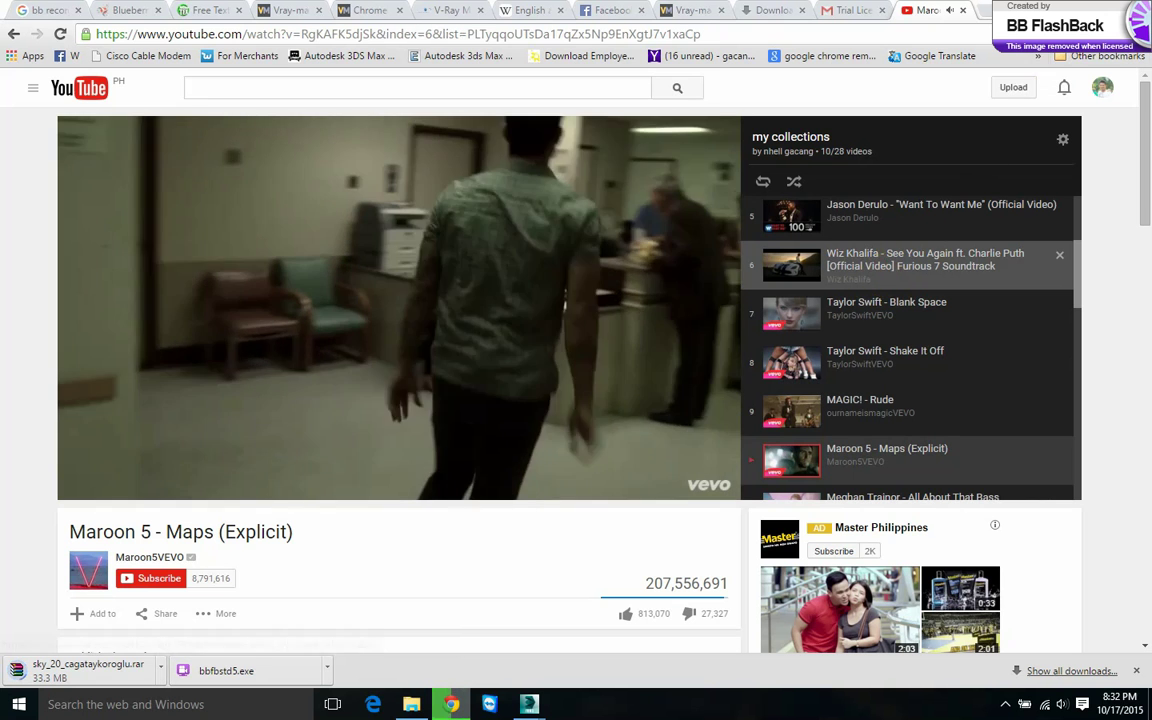
Switch to 3ds Max to check the teapot render's progress, and return to the YouTube video in Chrome
{"action": "key", "text": "alt+Tab"}
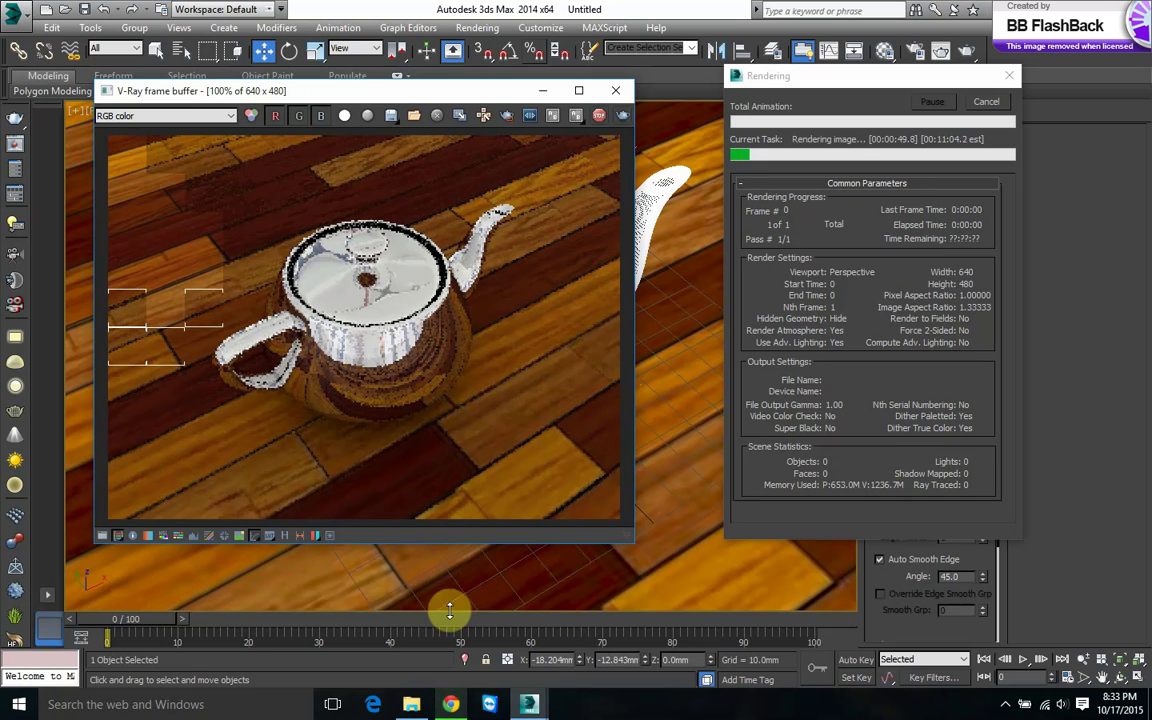
{"action": "mouse_move", "coordinate": [451, 707]}
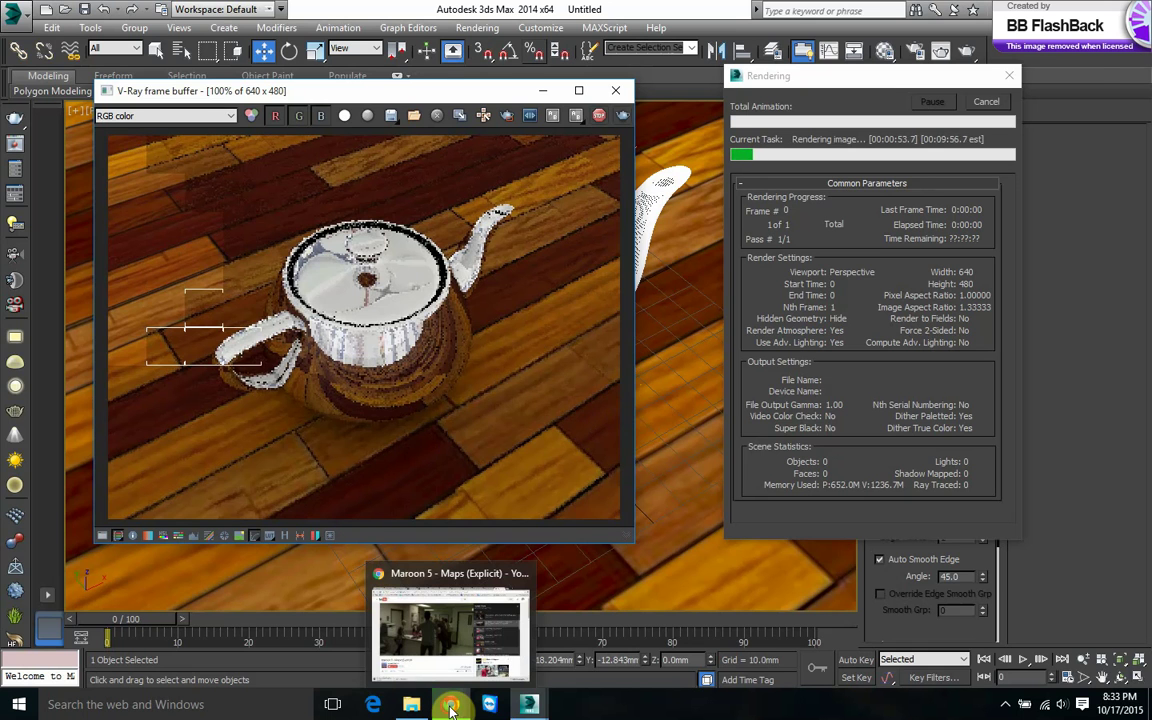
{"action": "left_click", "coordinate": [451, 705]}
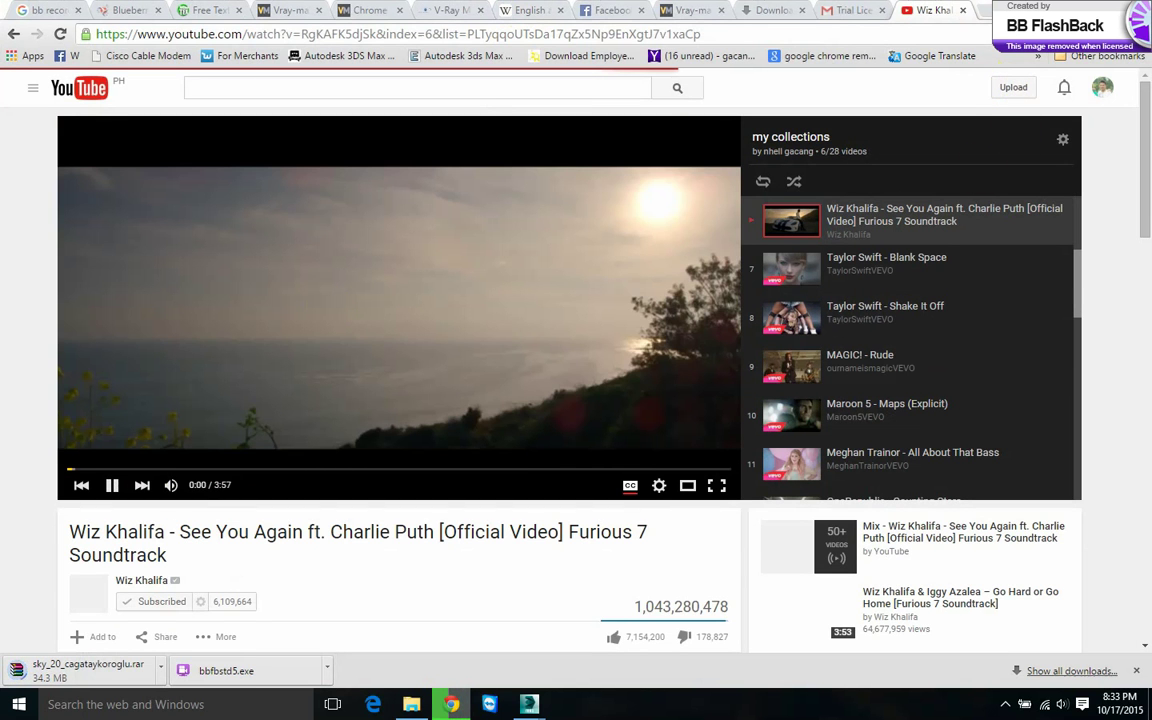
Check the rendering progress in 3ds Max and play Taylor Swift - Blank Space from the YouTube playlist in Chrome
{"action": "key", "text": "alt+Tab"}
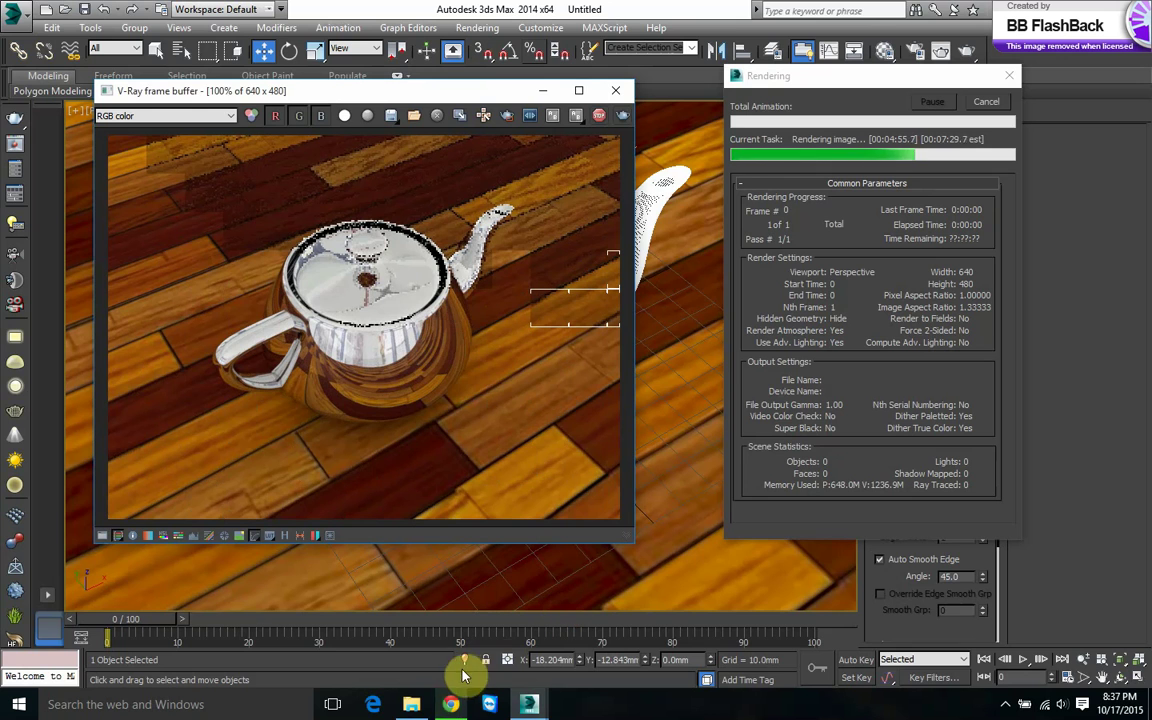
{"action": "left_click", "coordinate": [451, 704]}
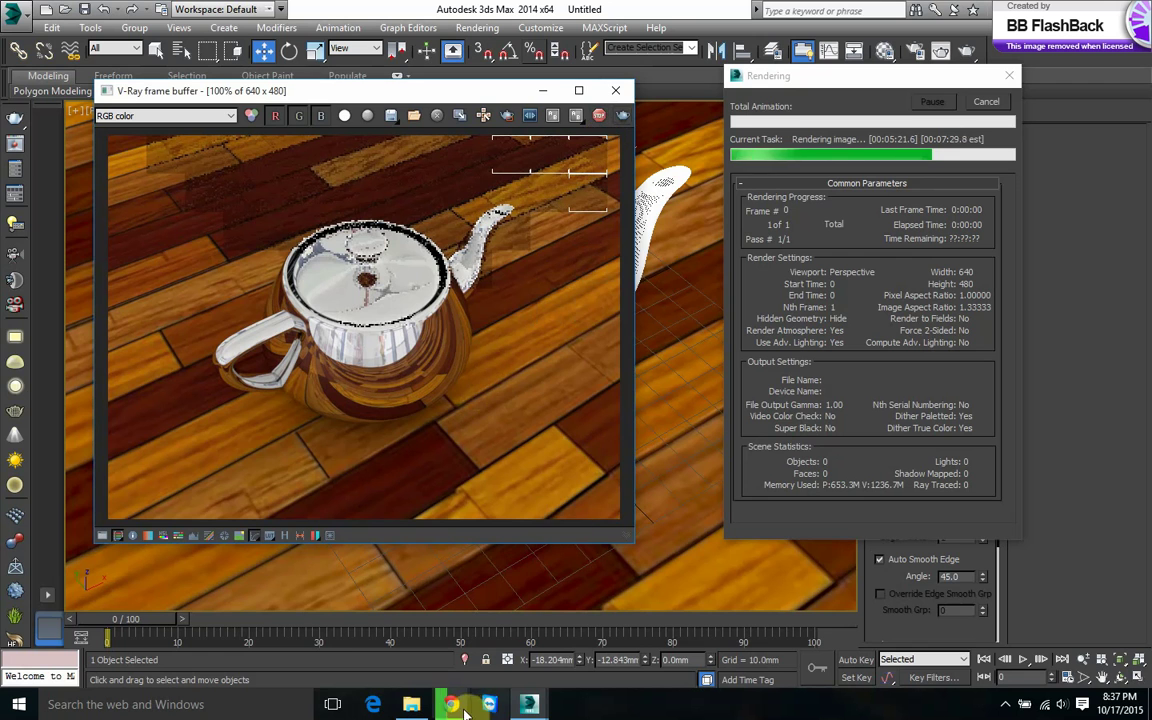
{"action": "key", "text": "alt+Tab"}
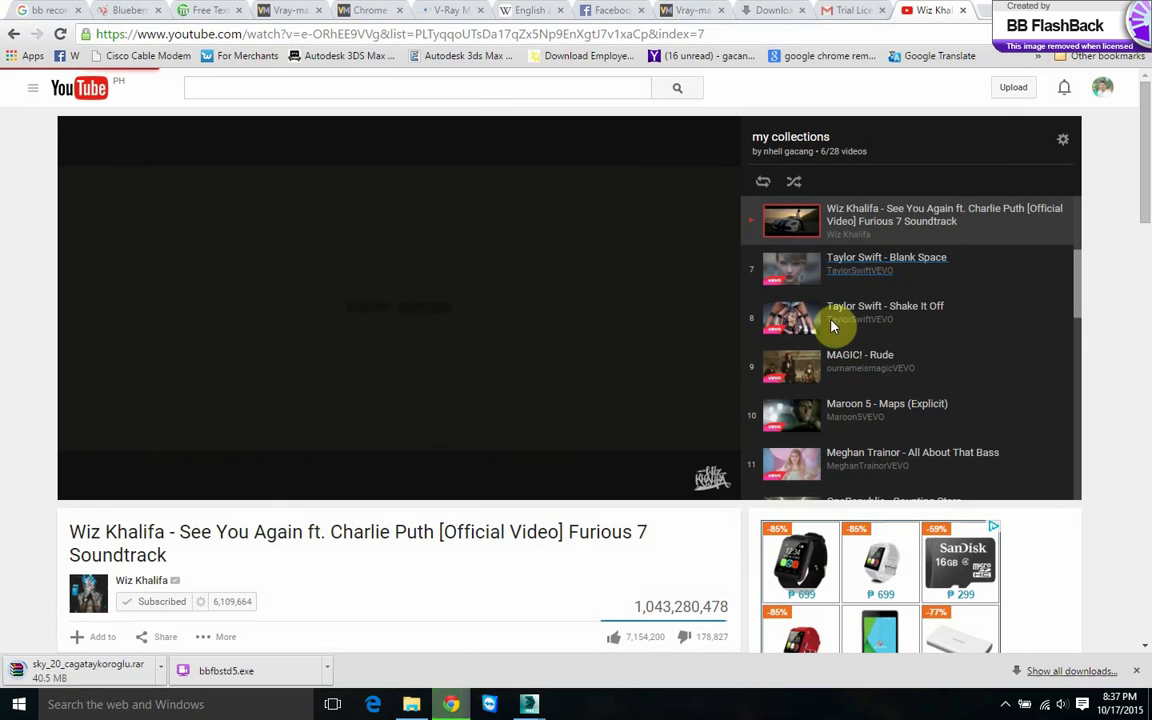
Monitor the remaining render progress in 3ds Max between visits to the Blank Space page in Chrome
{"action": "key", "text": "alt+Tab"}
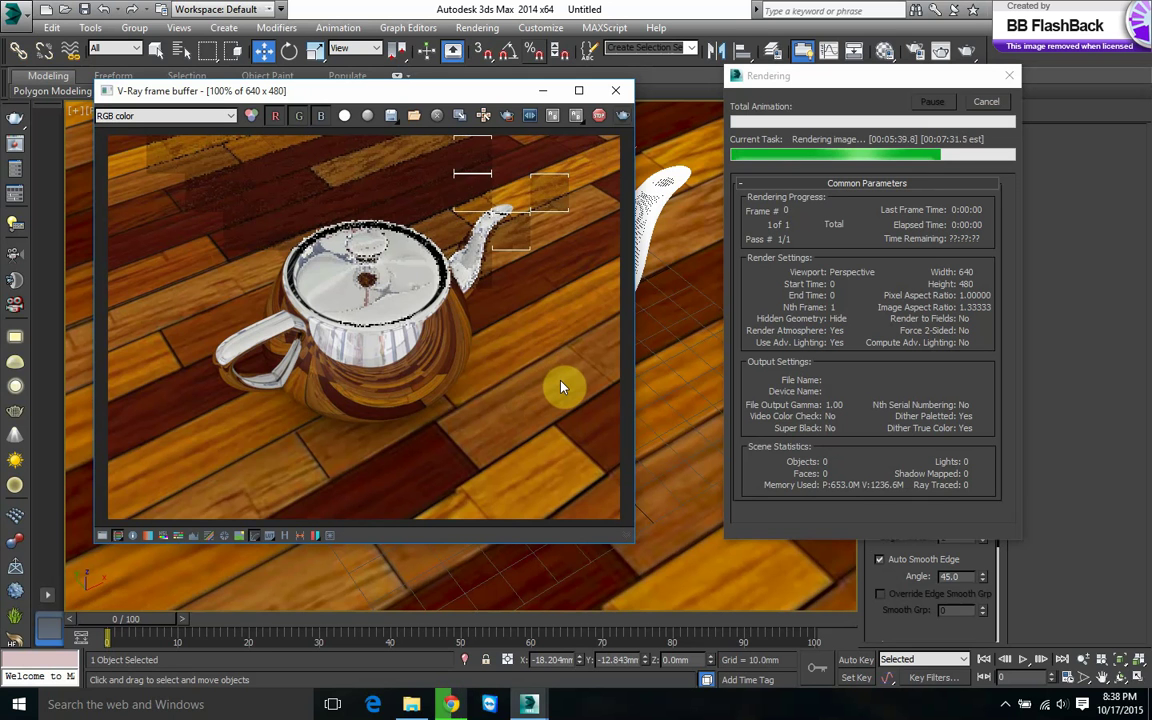
{"action": "left_click", "coordinate": [453, 705]}
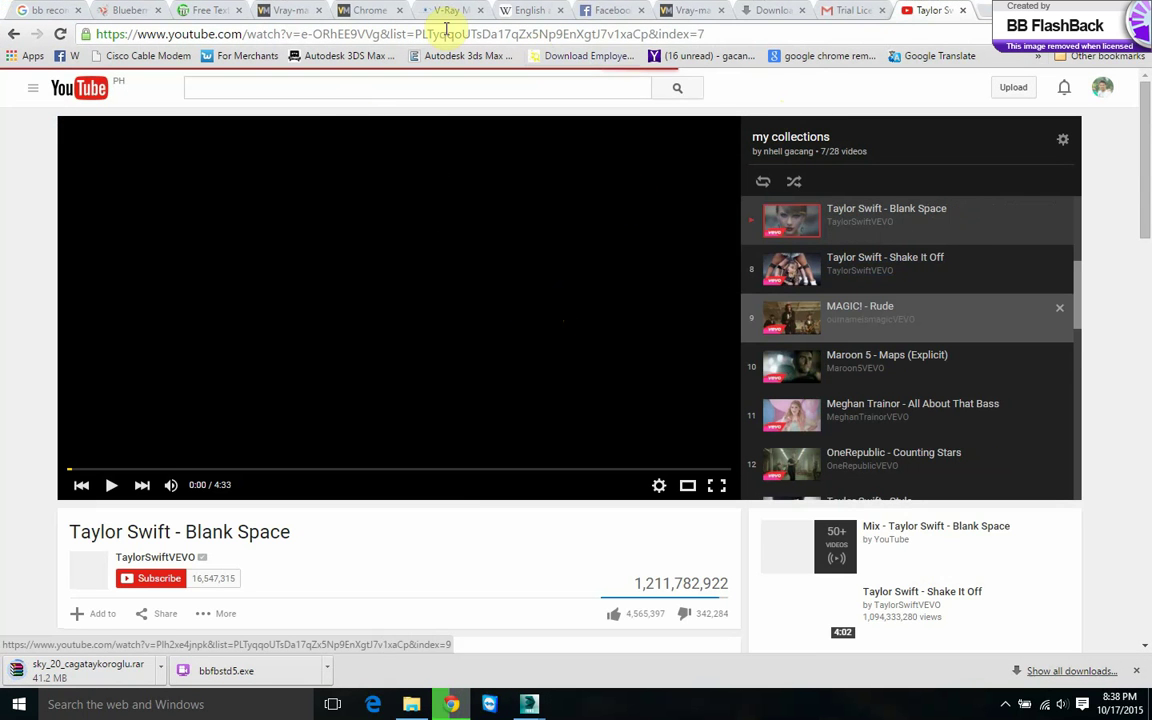
{"action": "key", "text": "alt+Tab"}
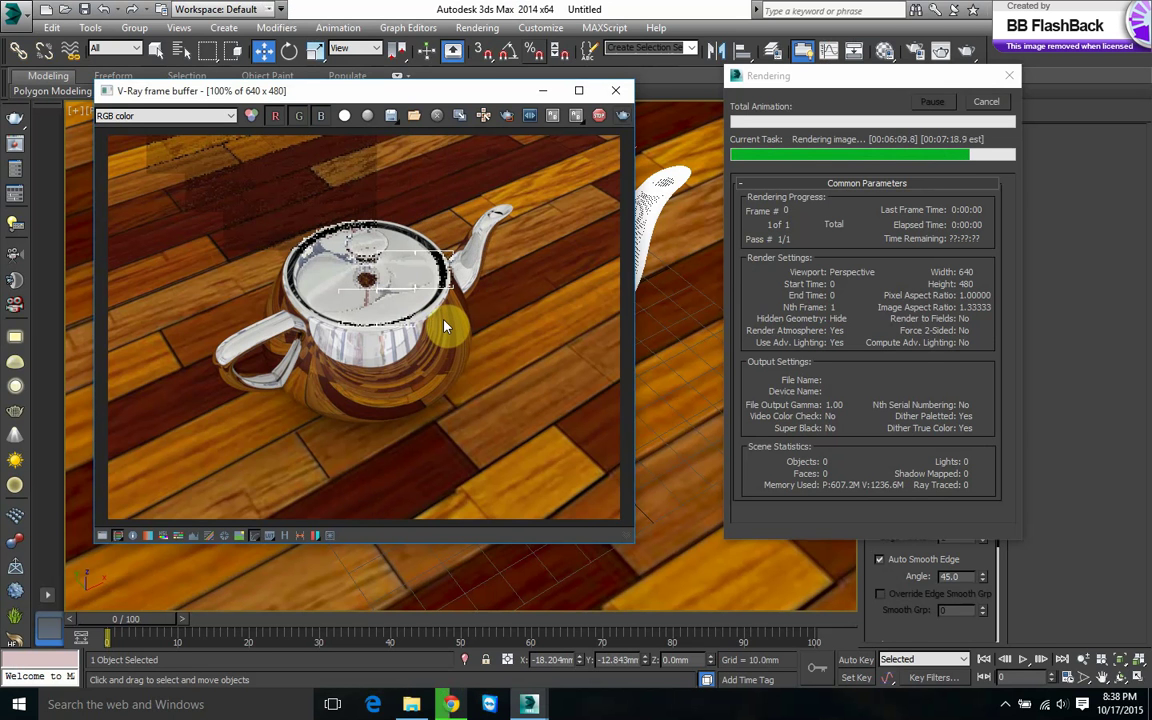
{"action": "left_click", "coordinate": [451, 705]}
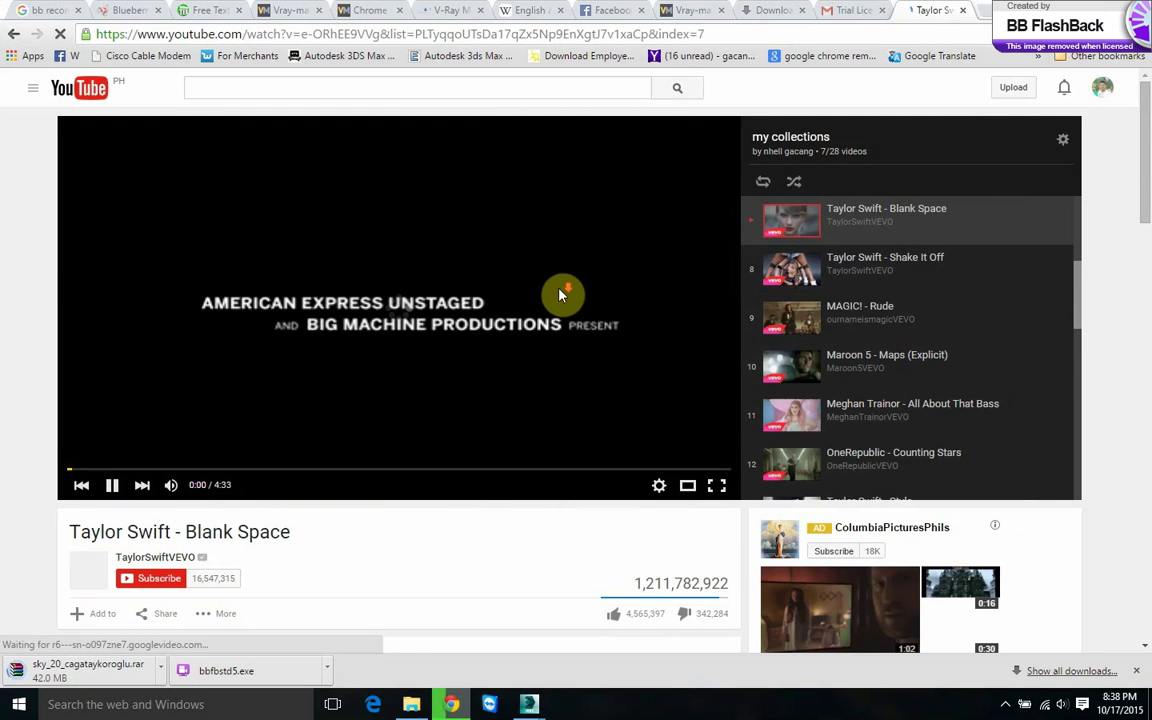
{"action": "scroll", "coordinate": [561, 294], "scroll_direction": "down", "scroll_amount": 2}
{"action": "scroll", "coordinate": [561, 294], "scroll_direction": "up", "scroll_amount": 2}
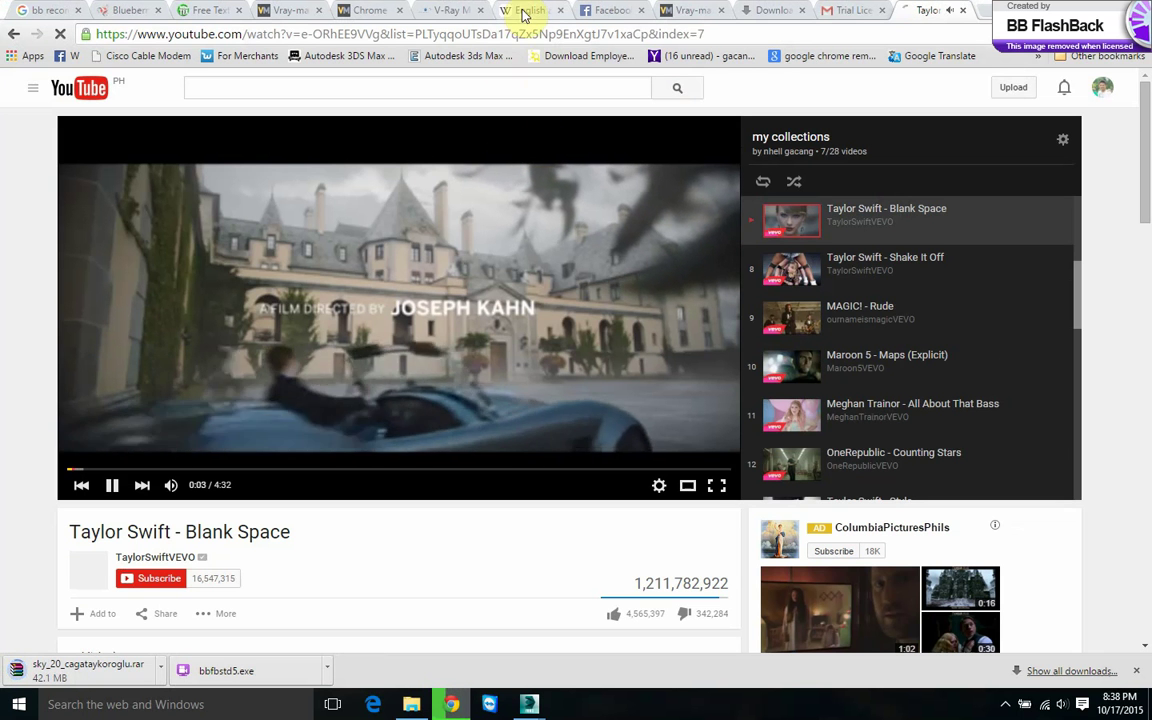
Switch to 3ds Max, close the V-Ray frame buffer with the finished render, and restore the four-viewport layout
{"action": "key", "text": "alt+Tab"}
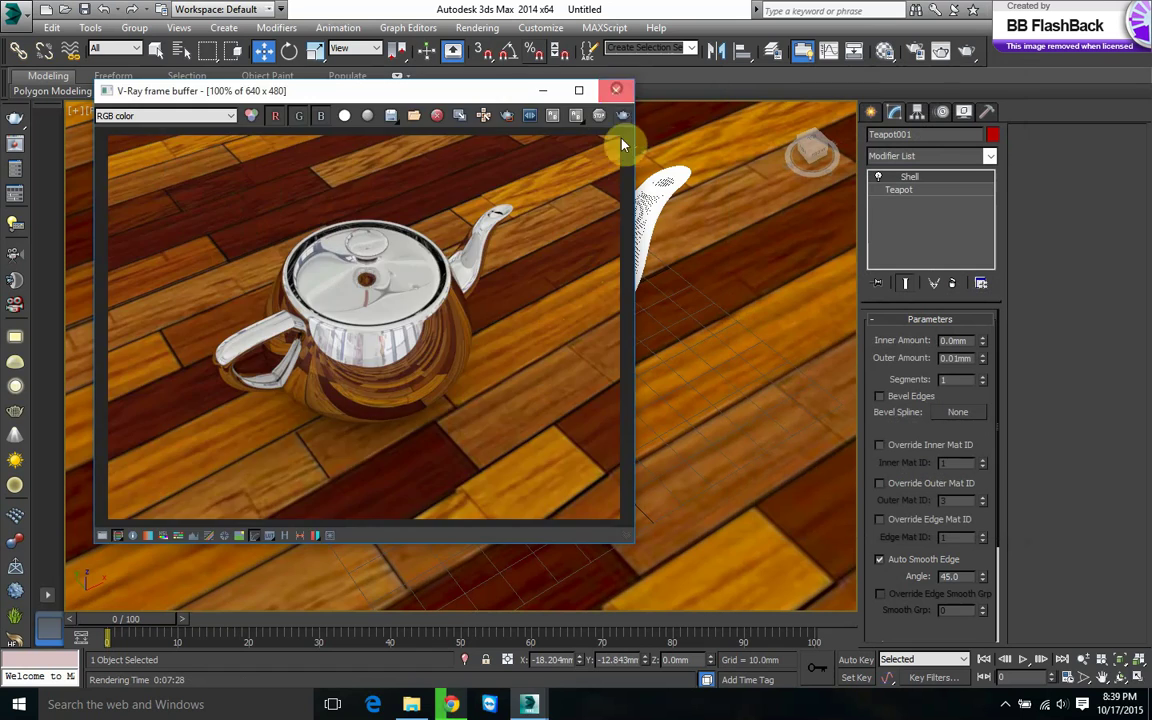
{"action": "left_click", "coordinate": [615, 90]}
{"action": "key", "text": "alt+w"}
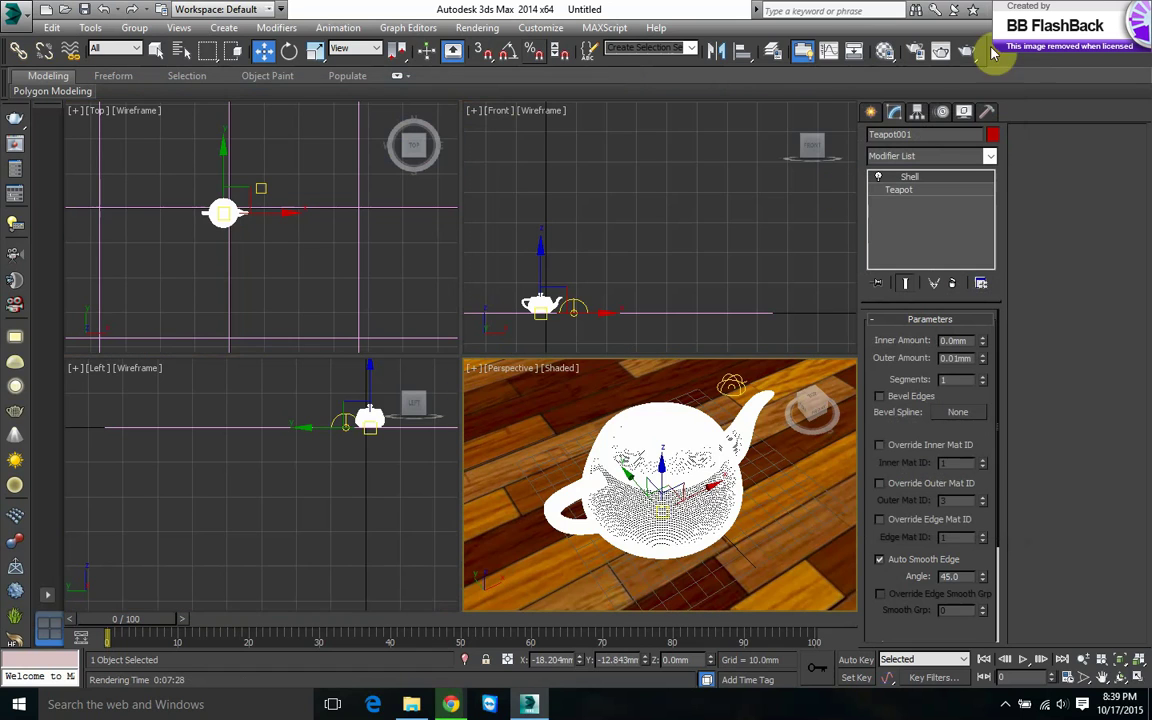
Show the desktop and bring up the BB FlashBack recorder window from the hidden notification icons
{"action": "key", "text": "super+d"}
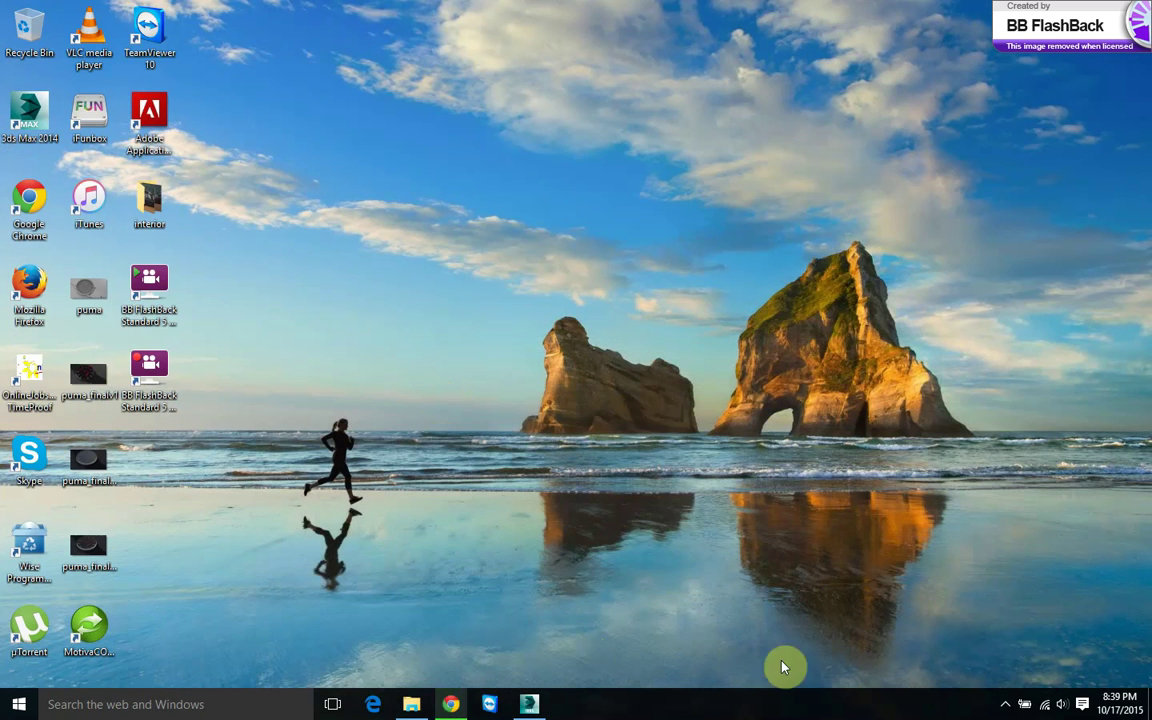
{"action": "left_click", "coordinate": [1005, 703]}
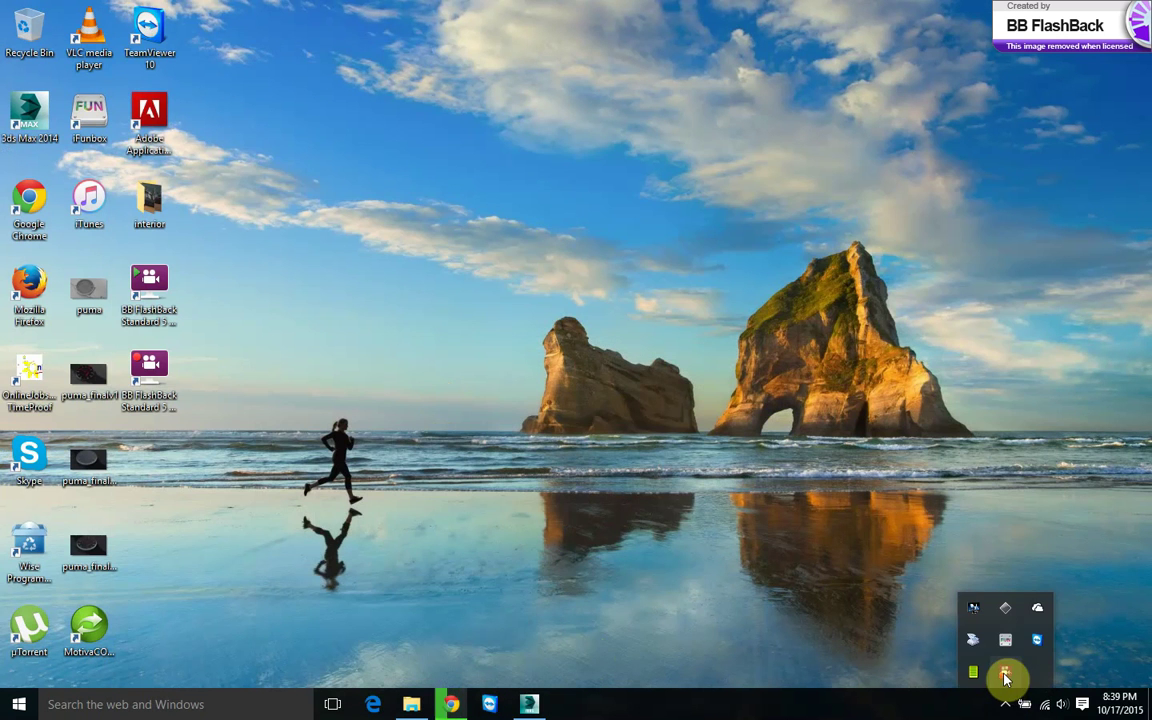
{"action": "left_click", "coordinate": [1005, 678]}
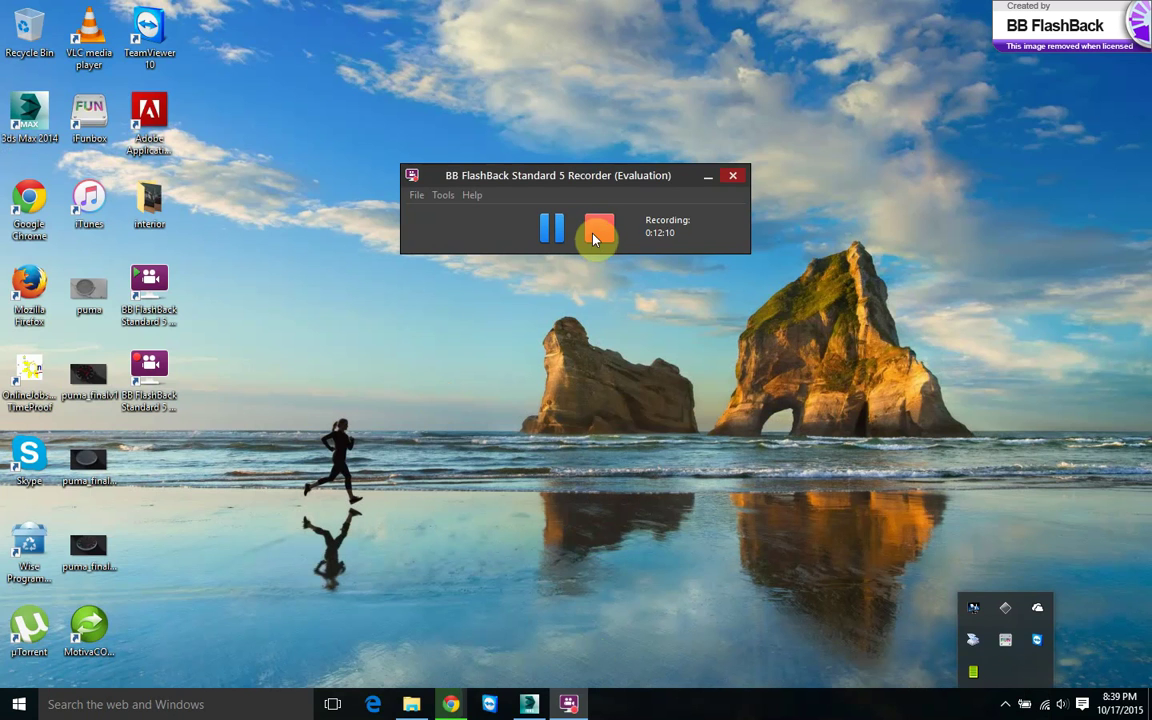